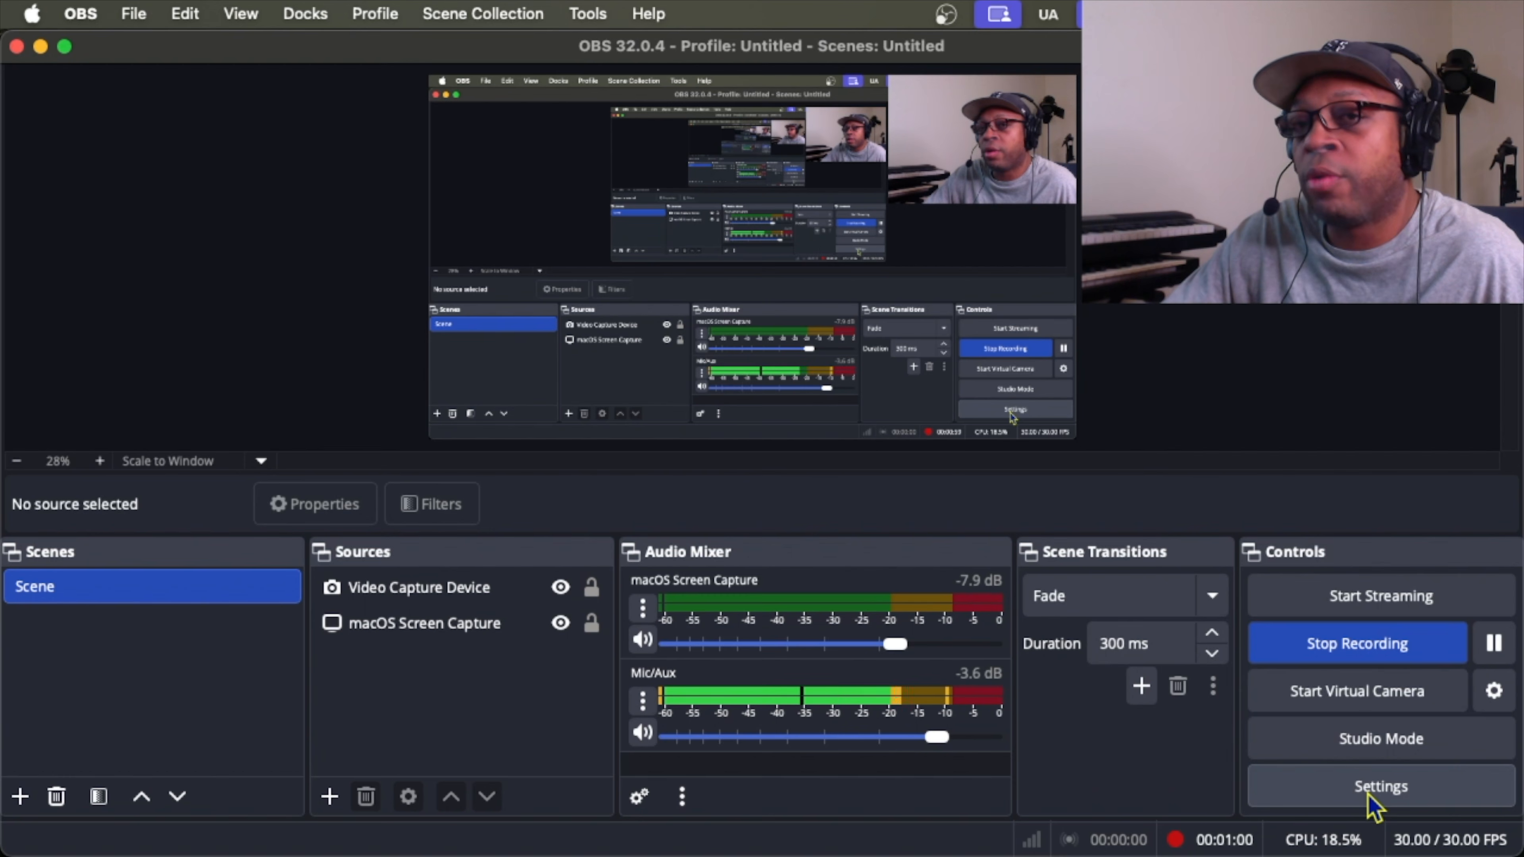
Review OBS's recording output settings, then confirm and close the Settings dialog.
click(1369, 795)
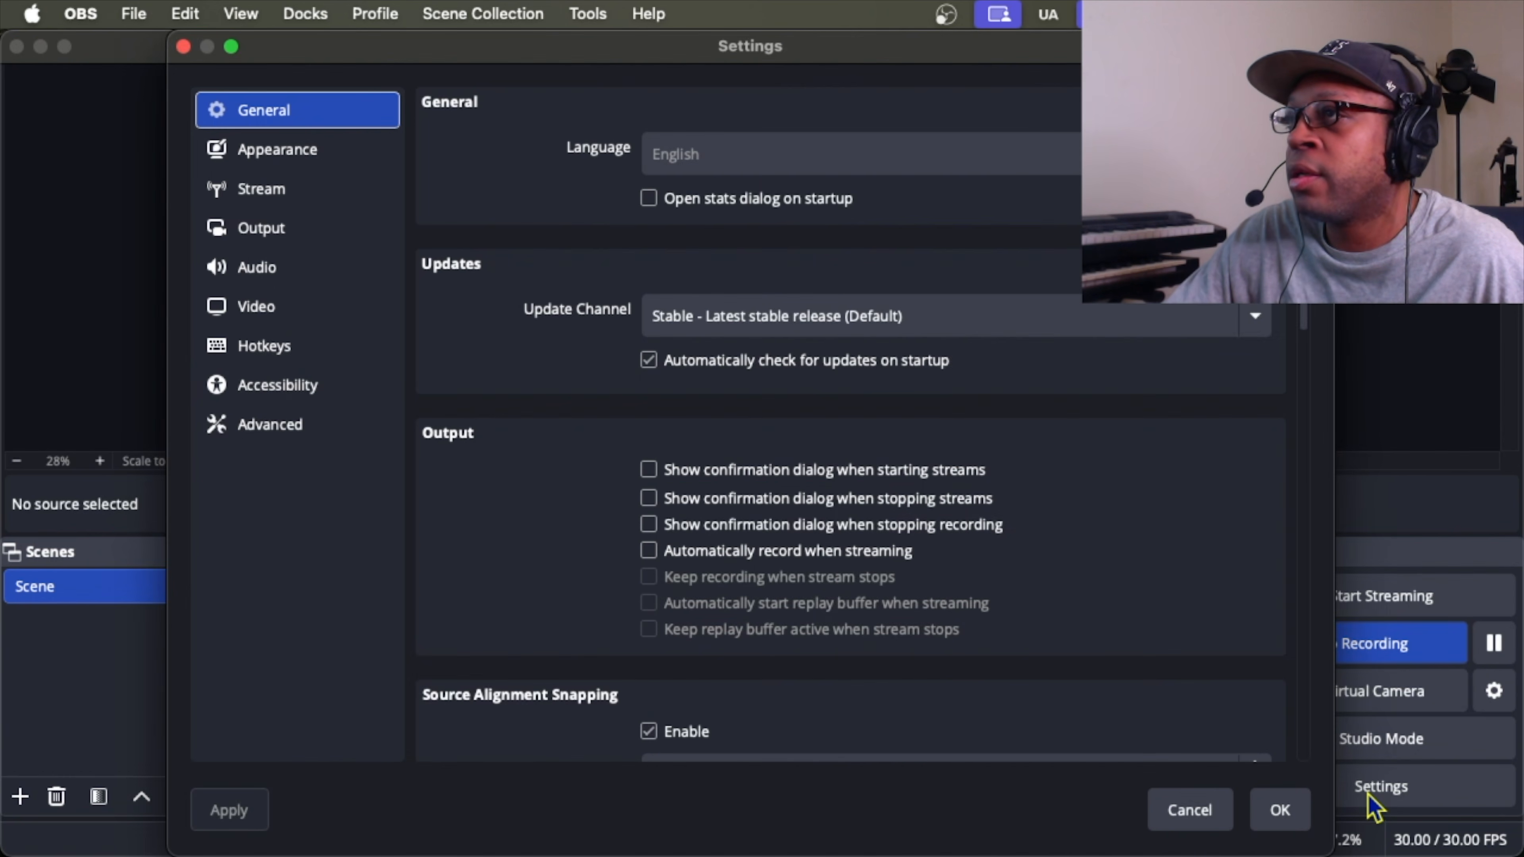
click(283, 228)
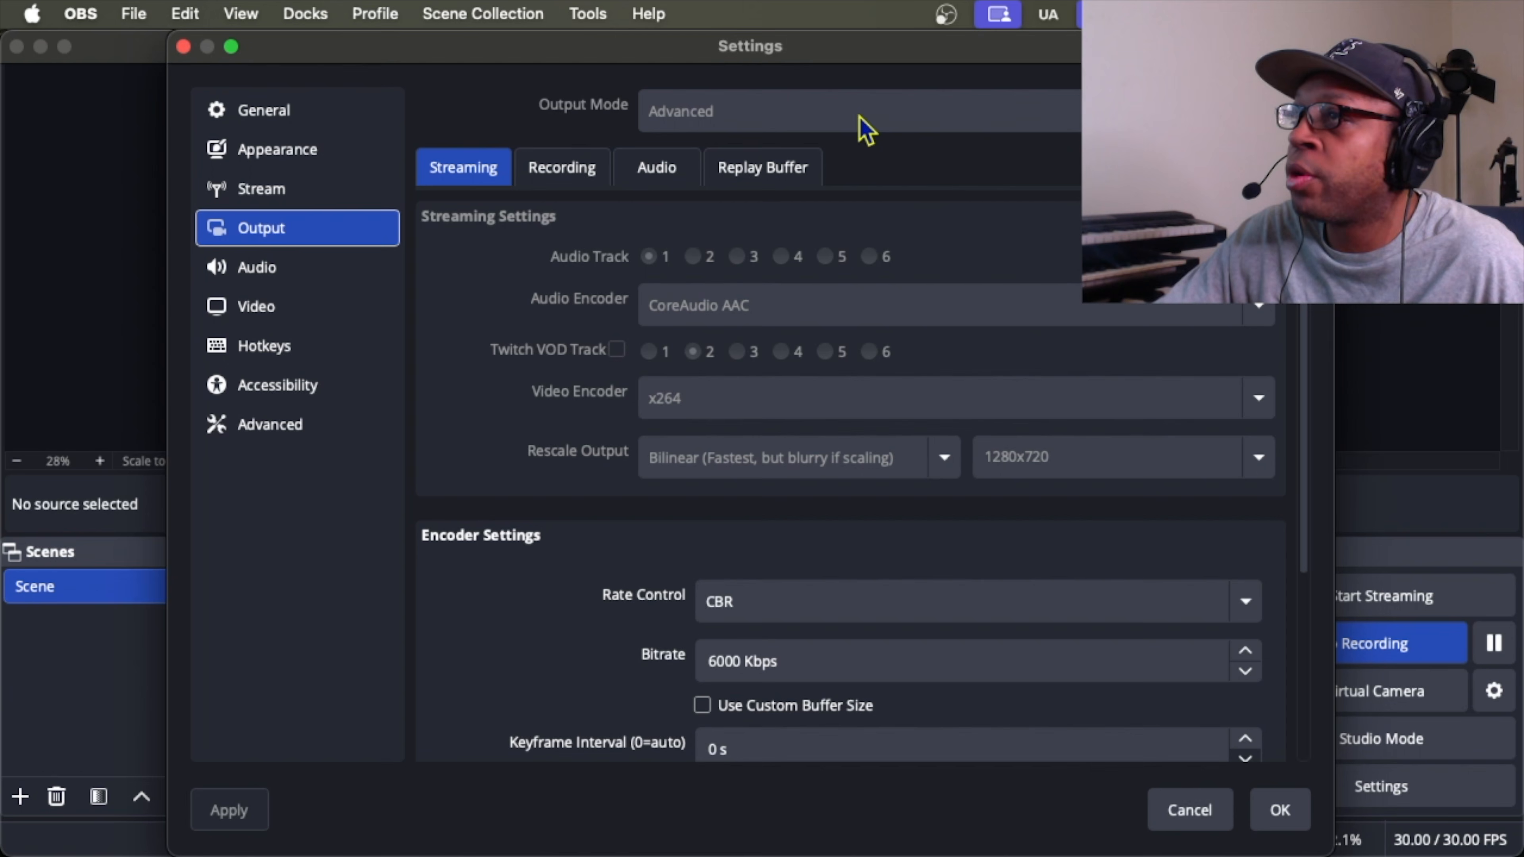
click(566, 173)
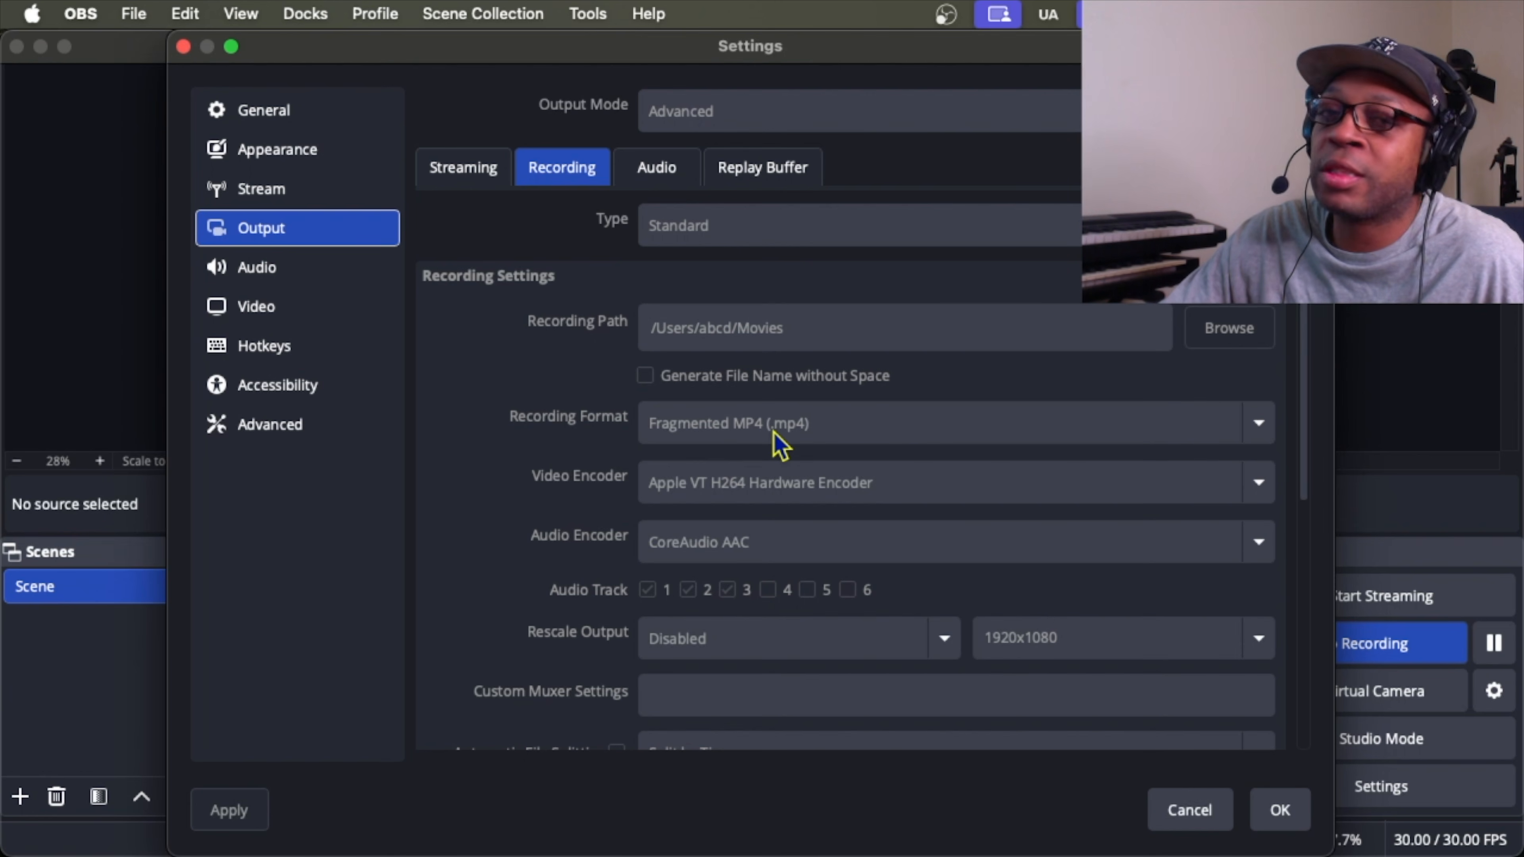
mouse_move(780, 444)
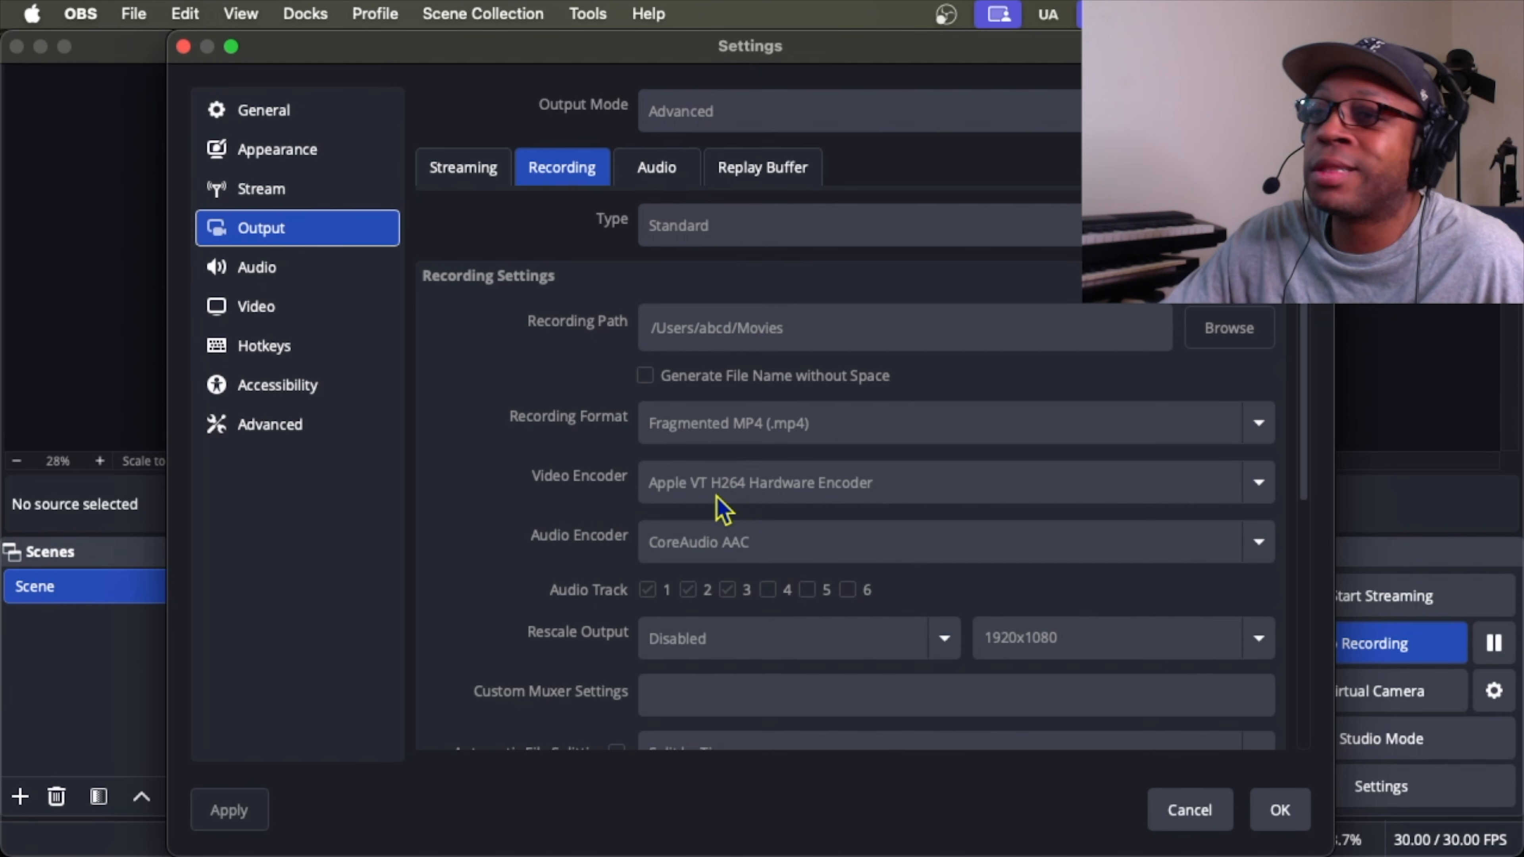
scroll(553, 577, down, 5)
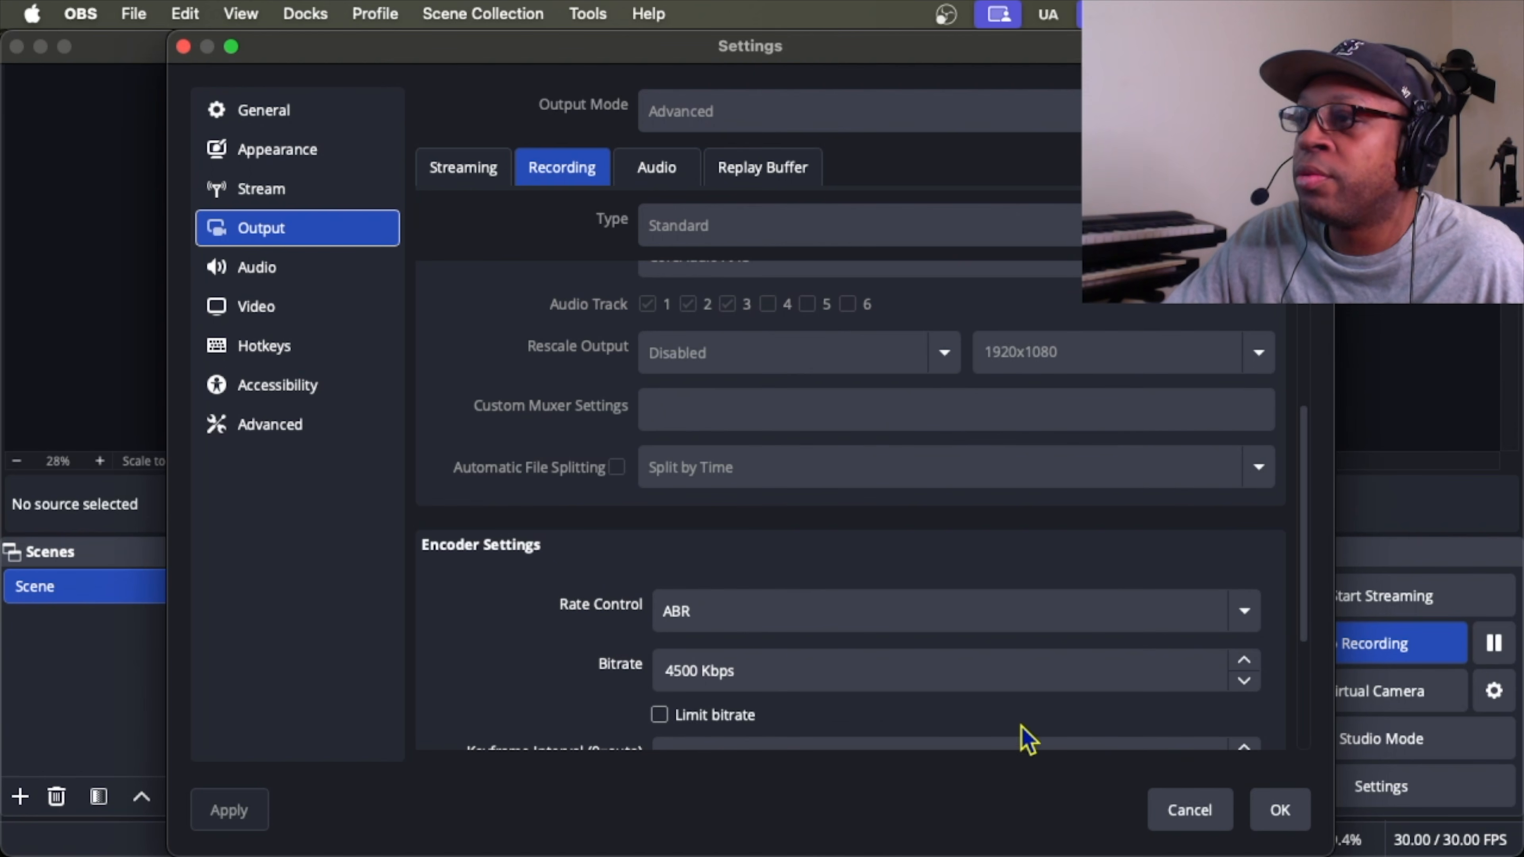
scroll(1055, 715, down, 3)
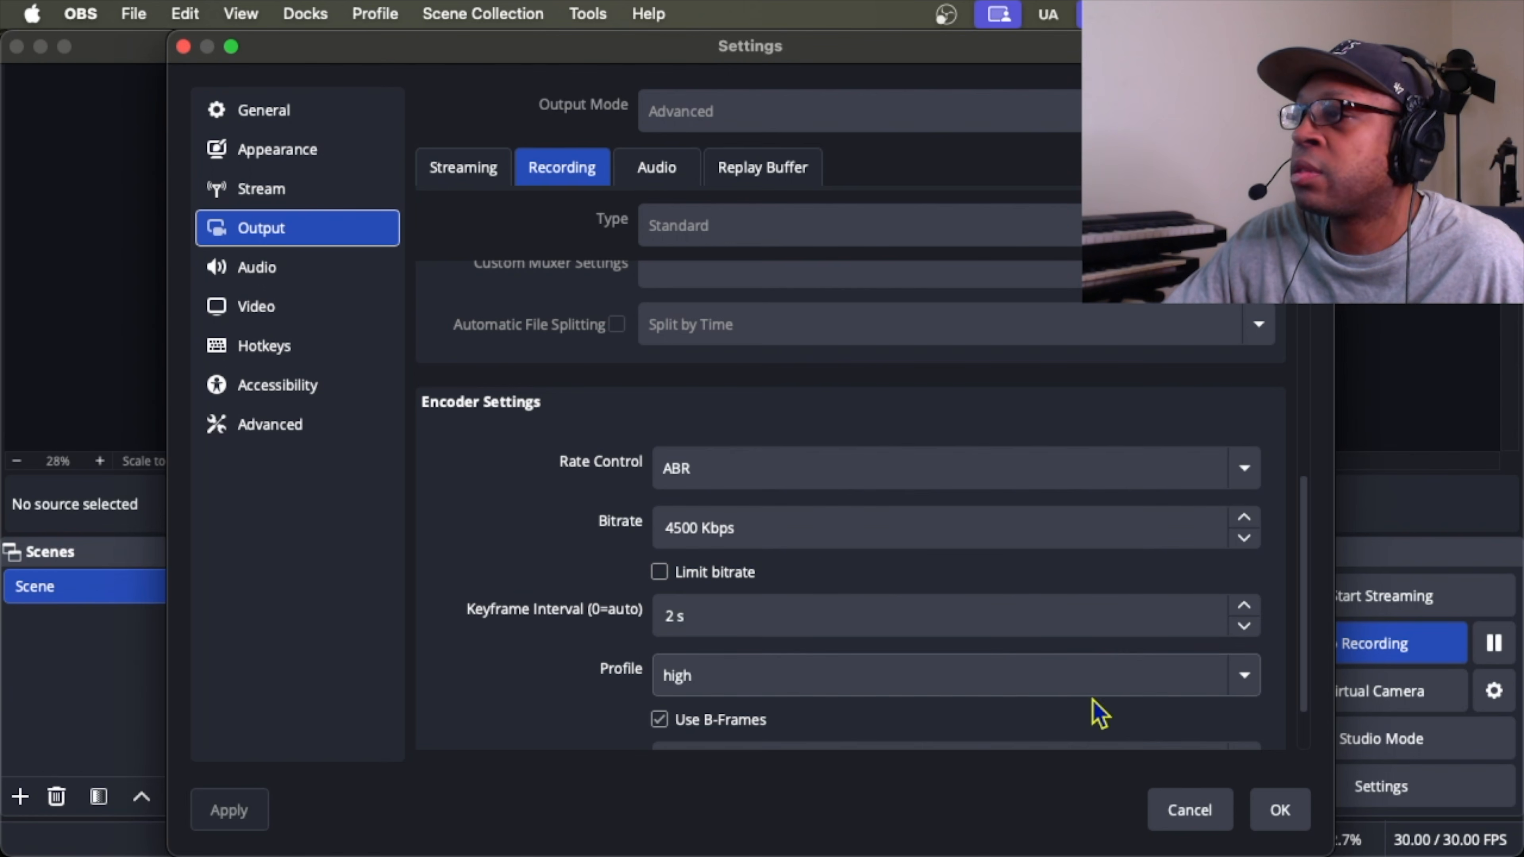
click(1280, 810)
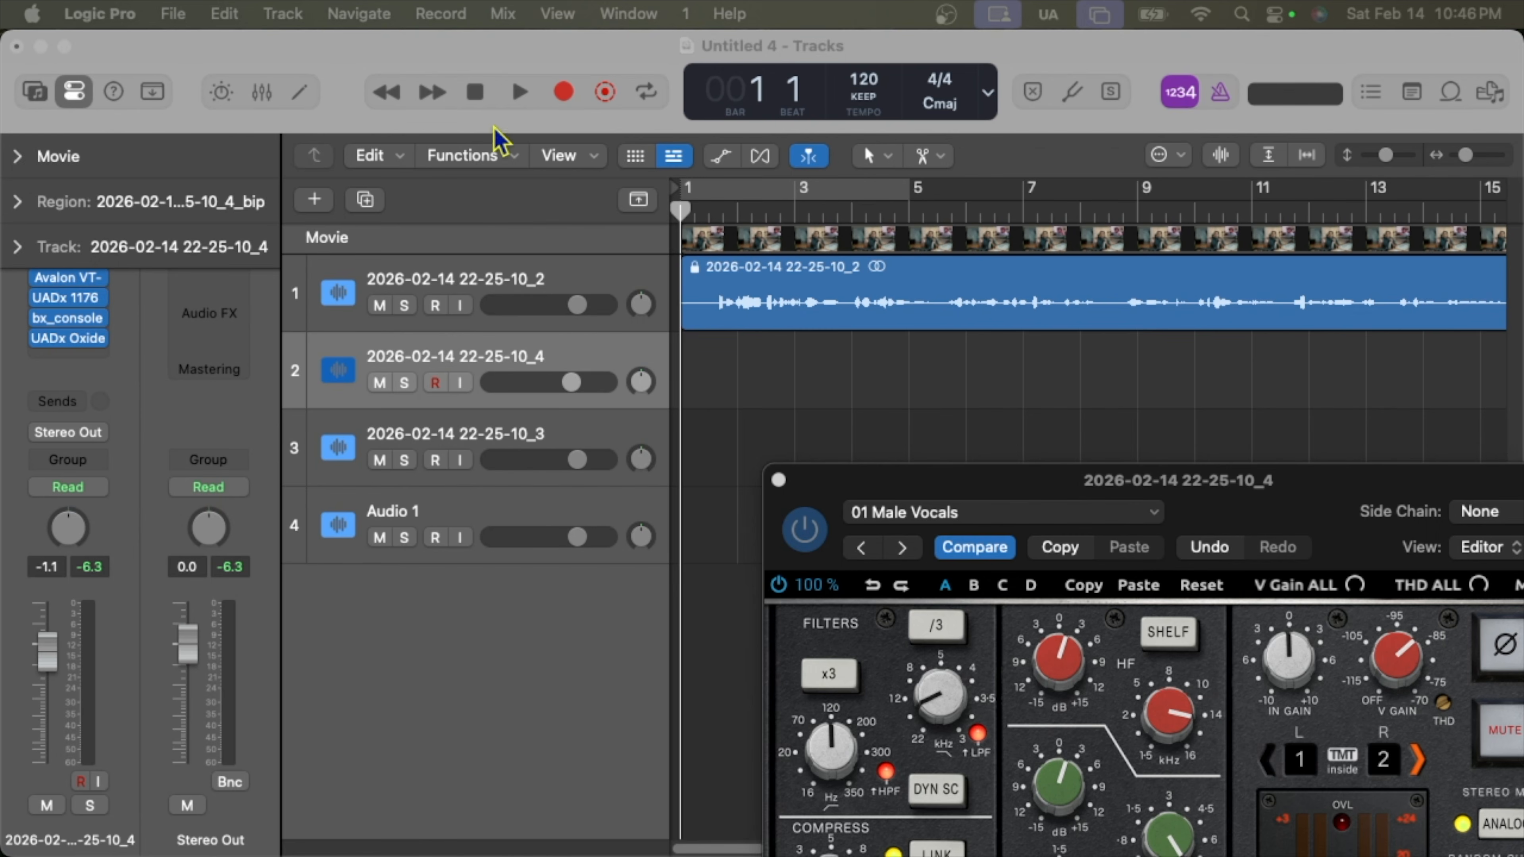
Play Untitled 4 from bar 1, selecting tracks 1 and 2 while listening, then stop at bar 27.
click(509, 88)
click(513, 93)
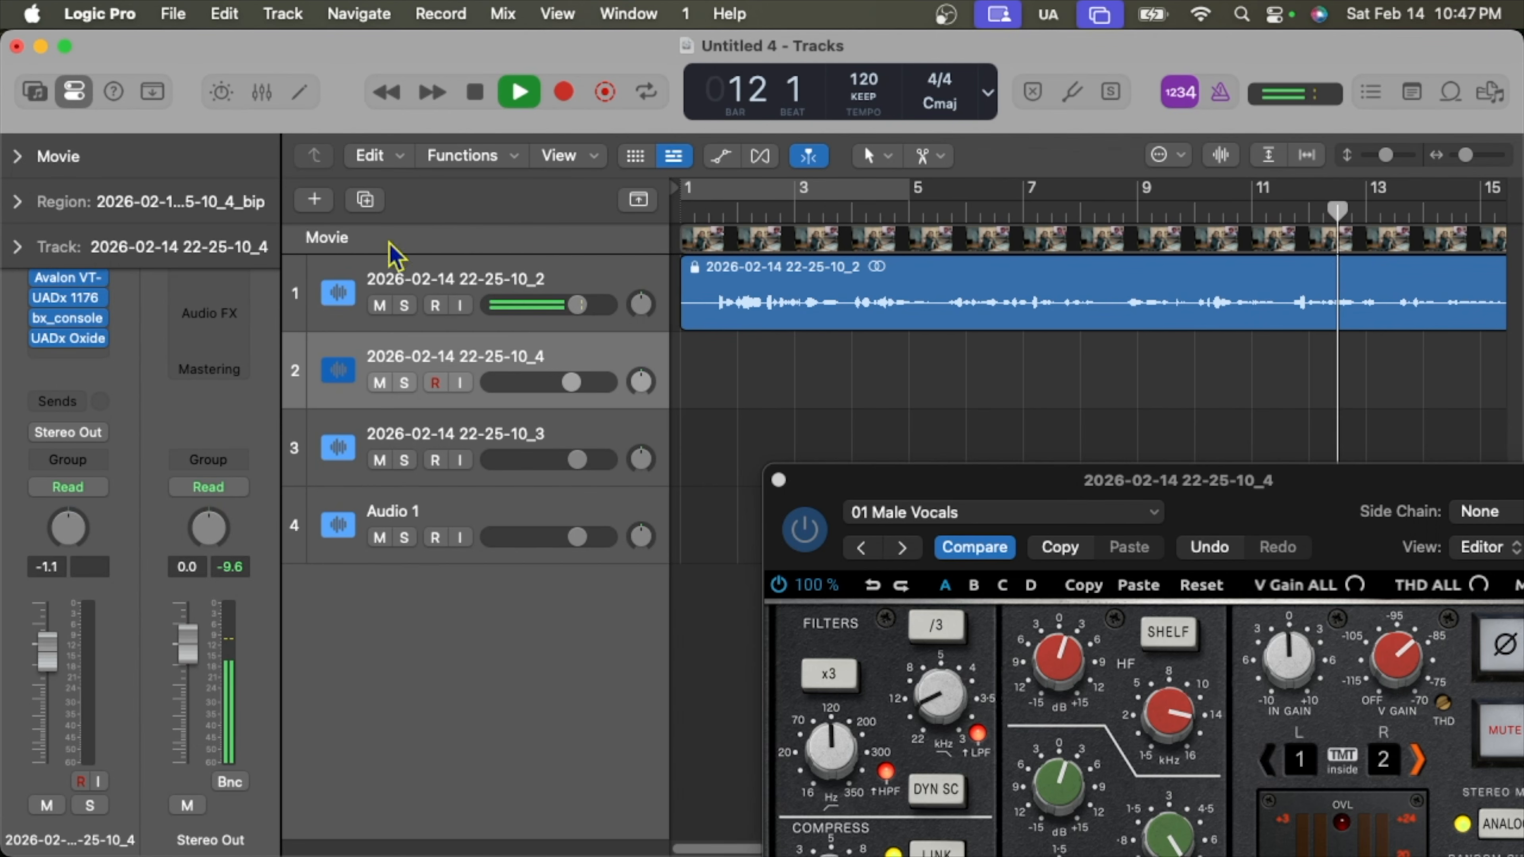
click(582, 277)
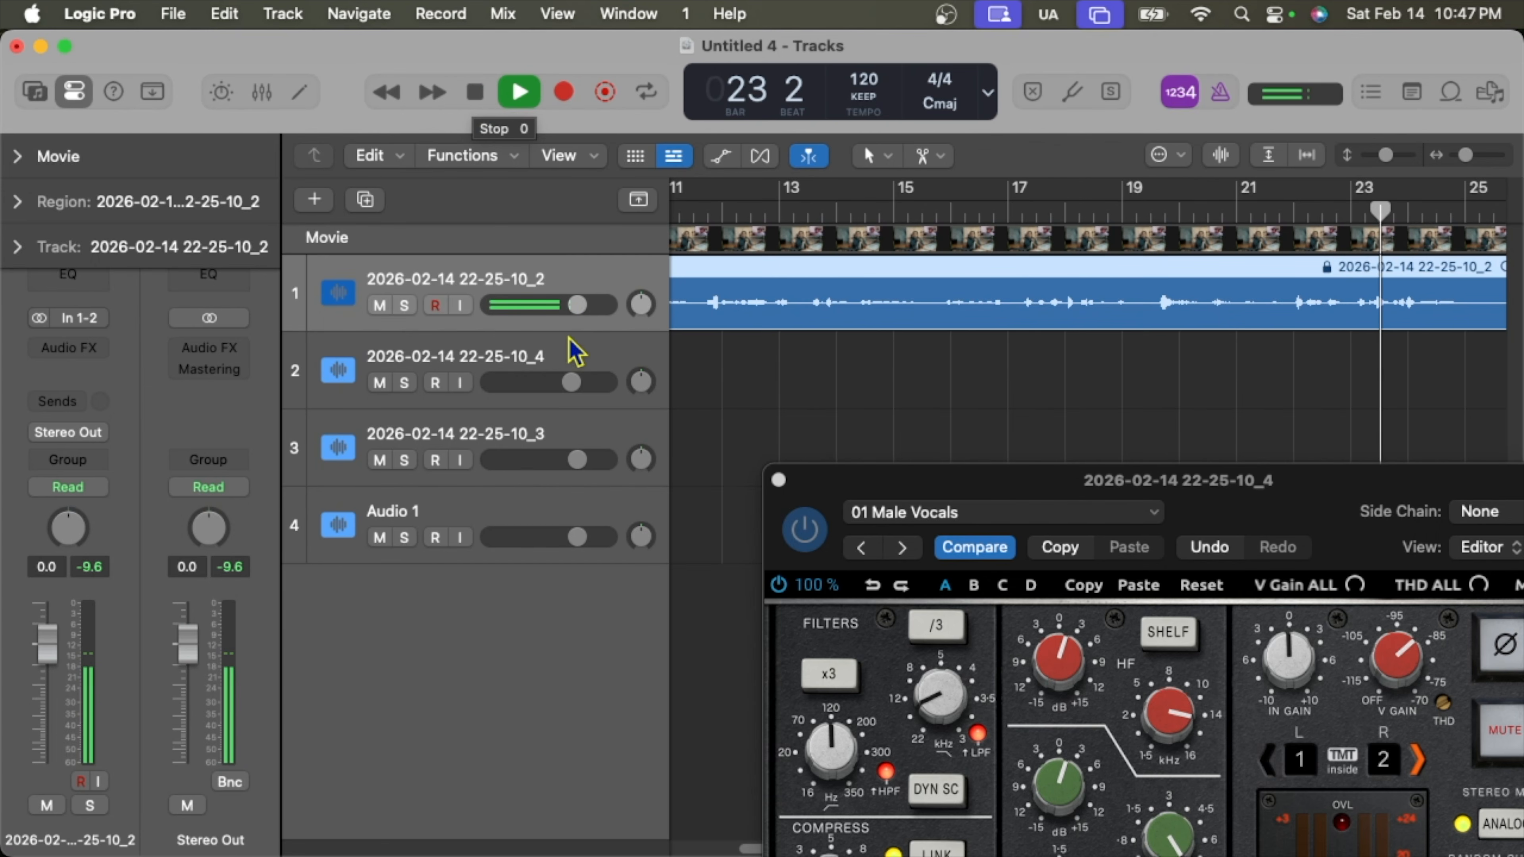
click(573, 352)
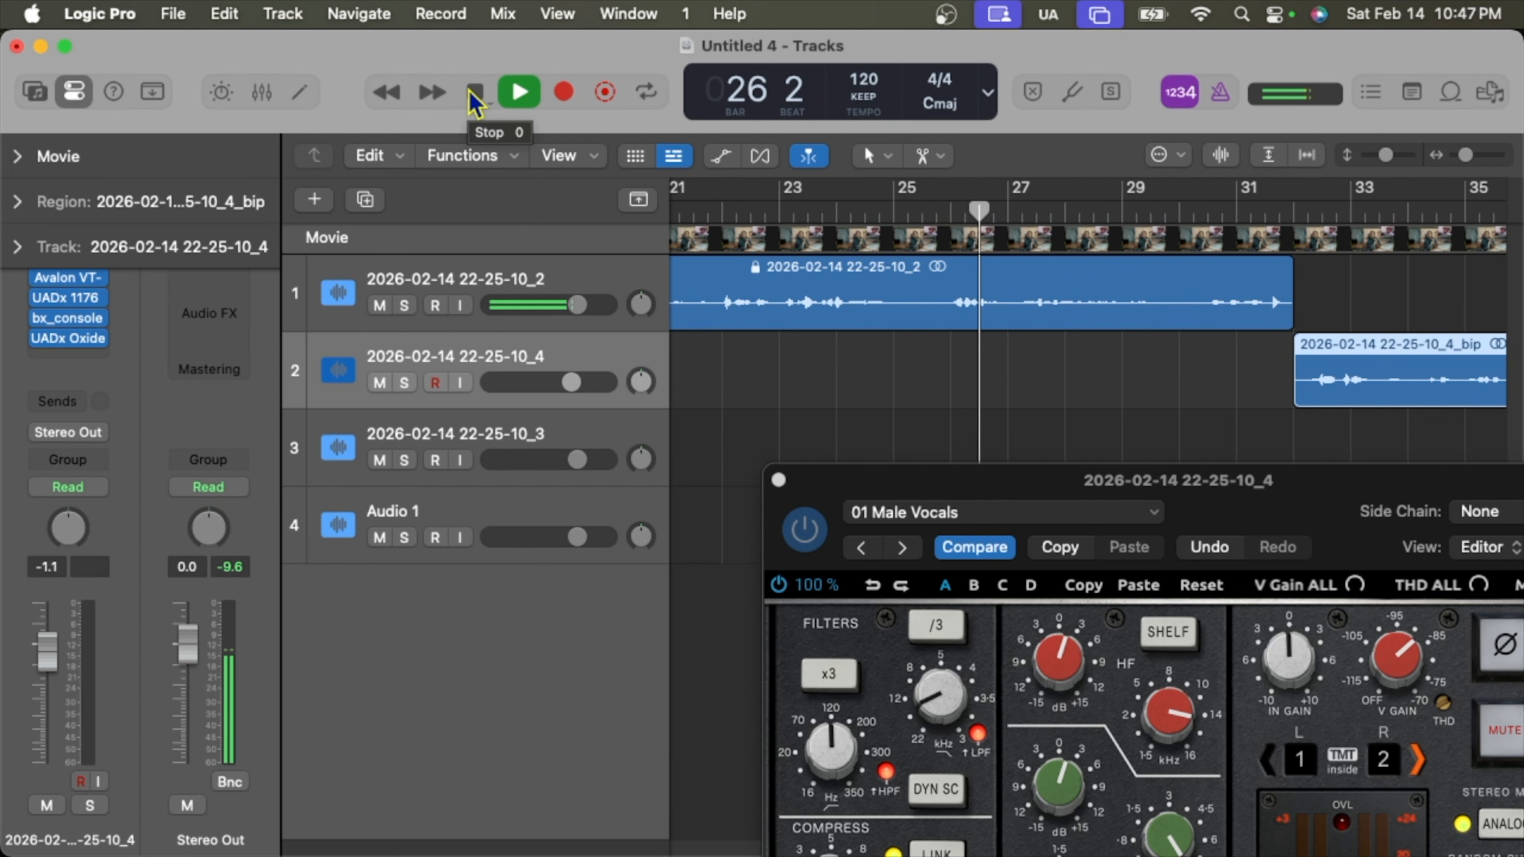
click(474, 94)
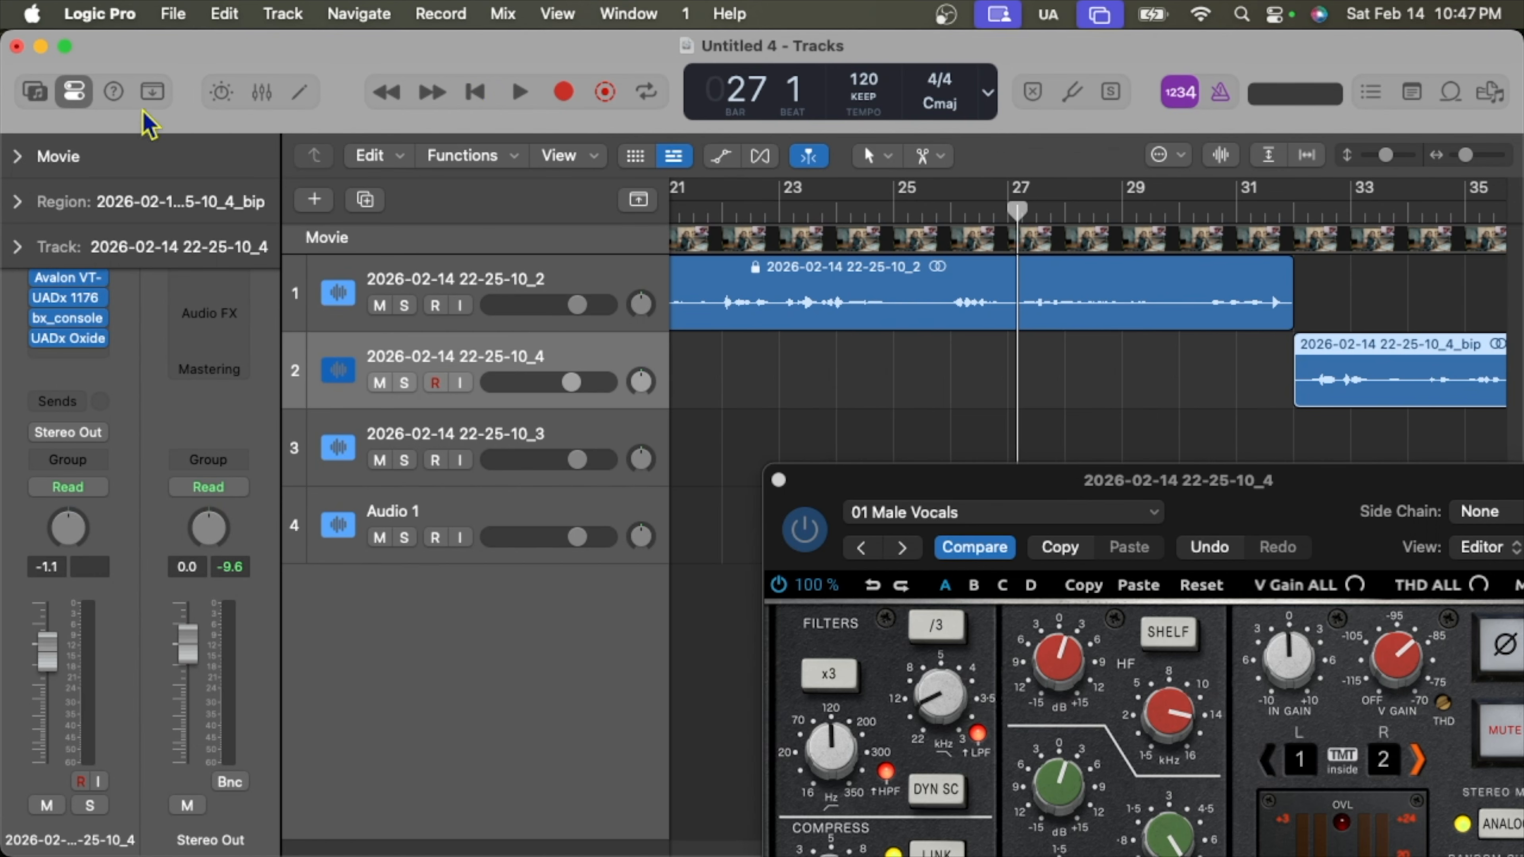
Nudge the vocal's Avalon VT-747SP fifth EQ band up slightly, then close its window.
mouse_move(79, 277)
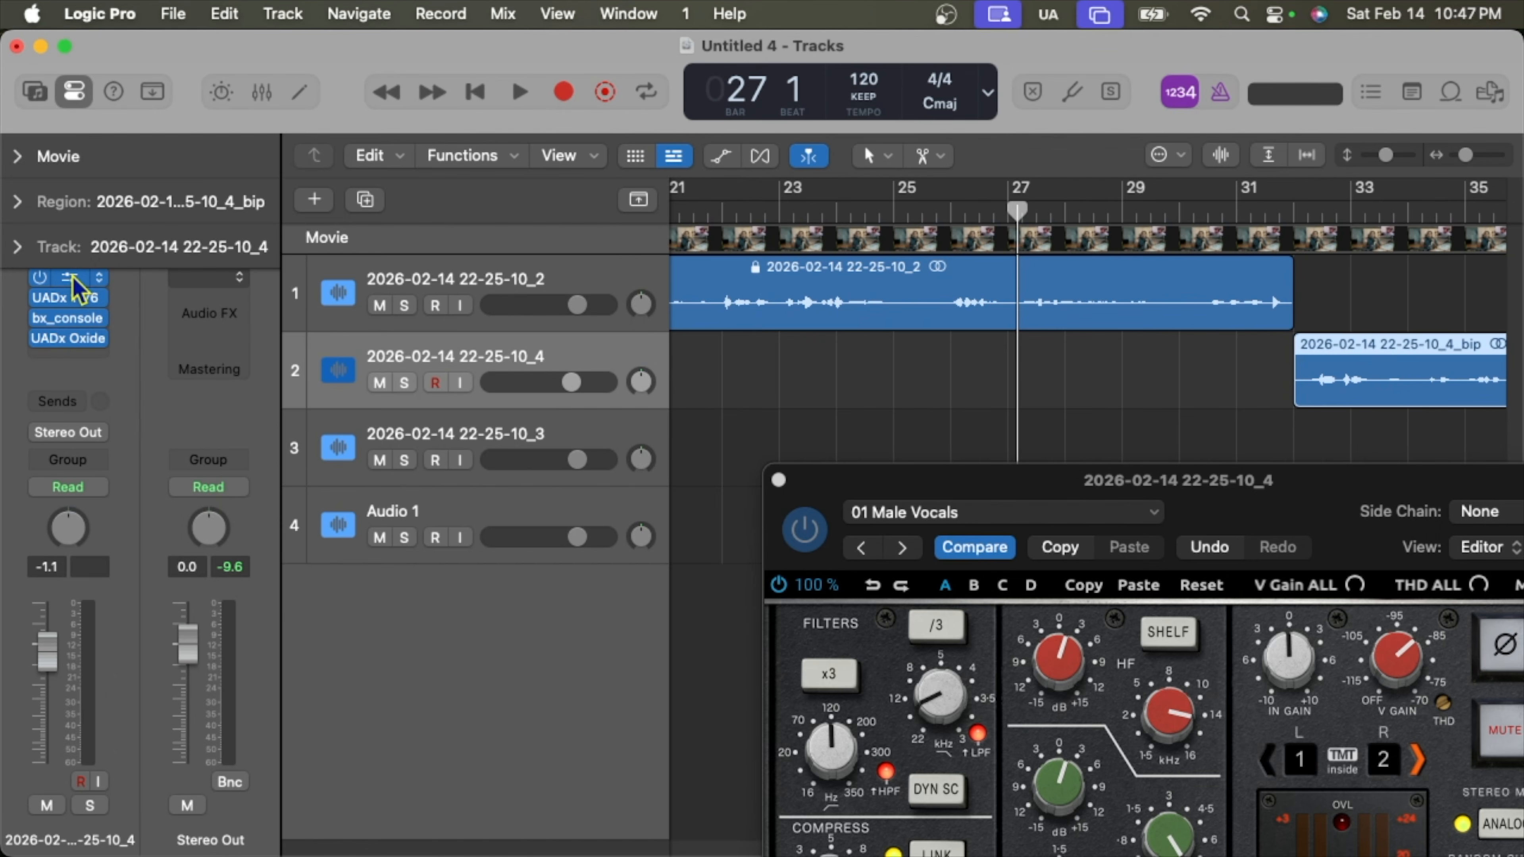
click(73, 280)
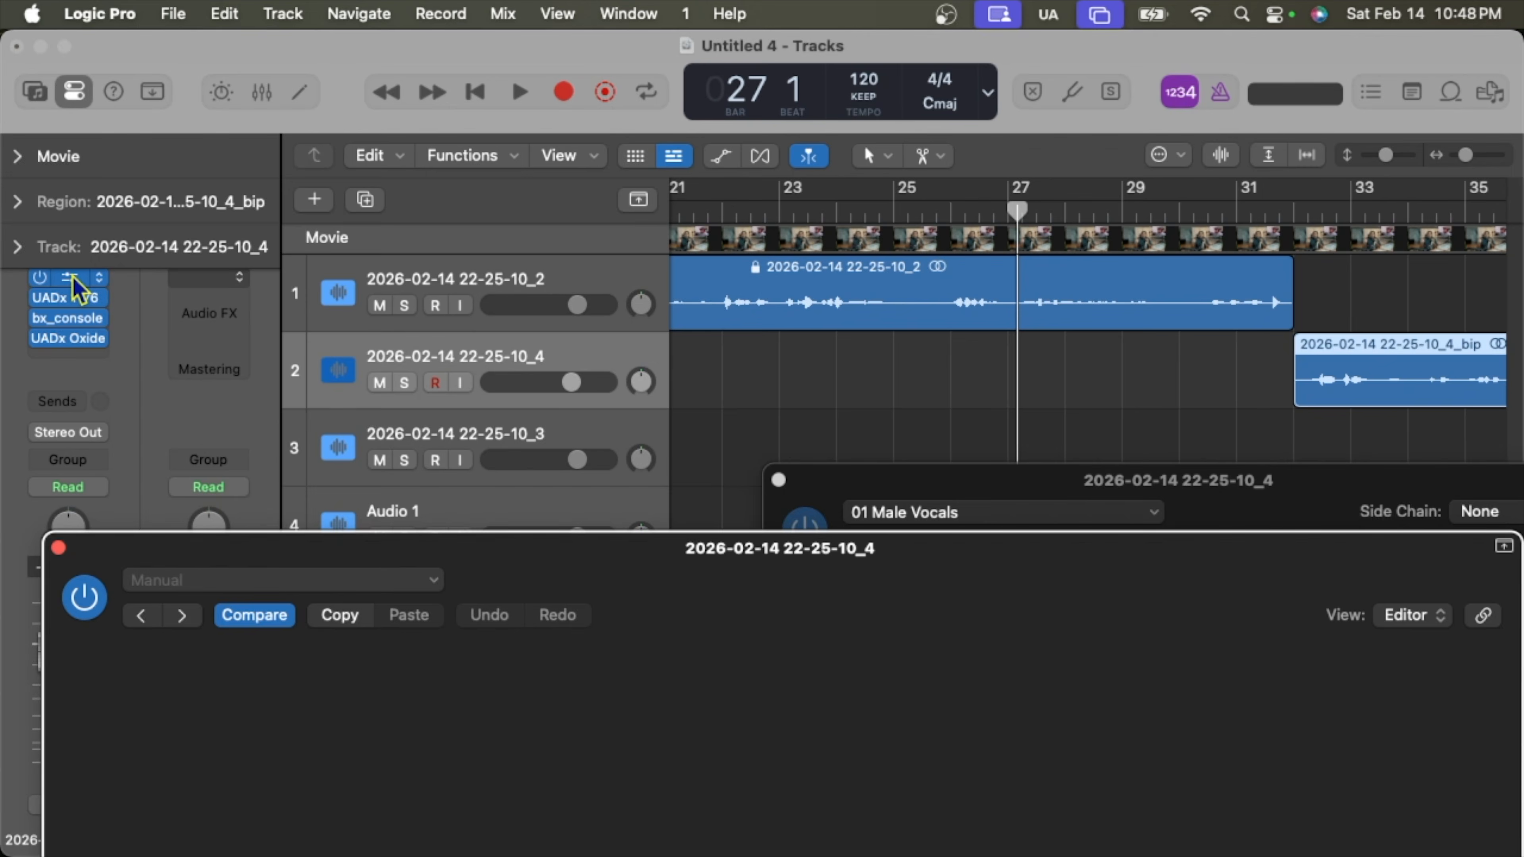
drag(1003, 573, 1001, 234)
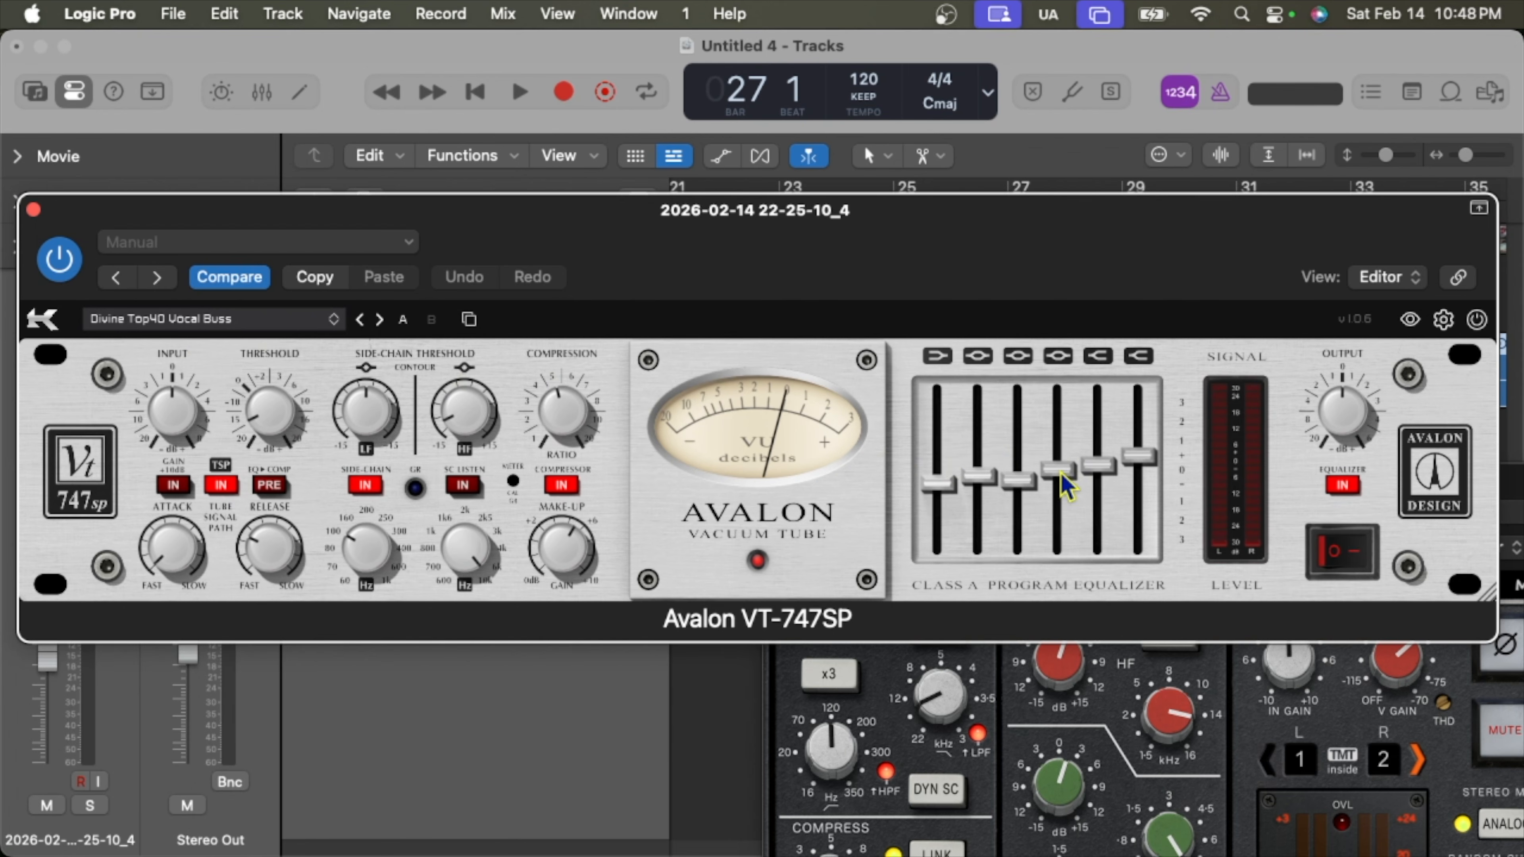
drag(1095, 478, 1096, 475)
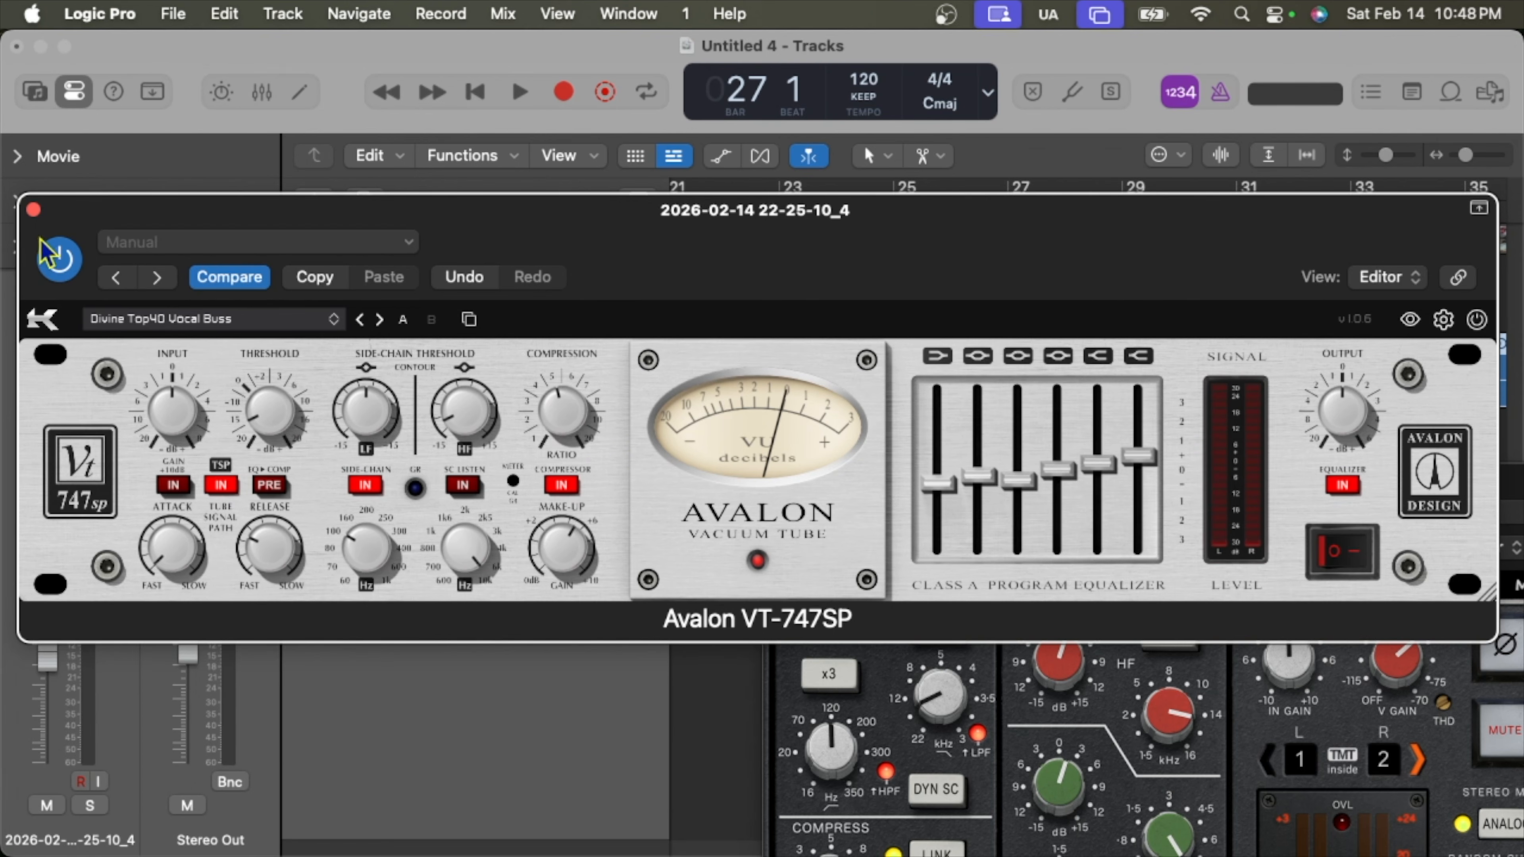
click(33, 209)
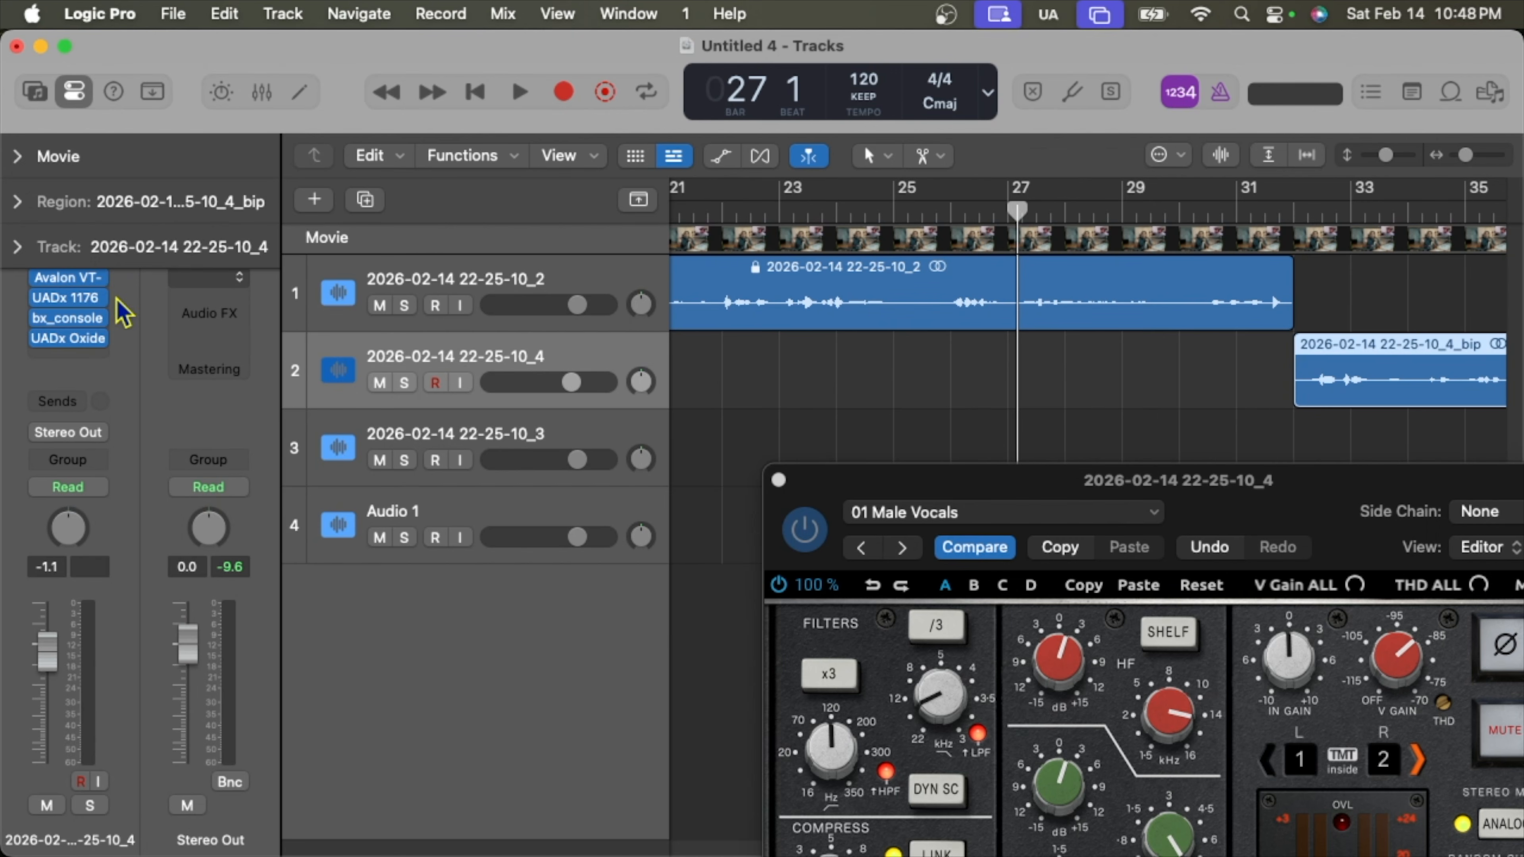
mouse_move(73, 302)
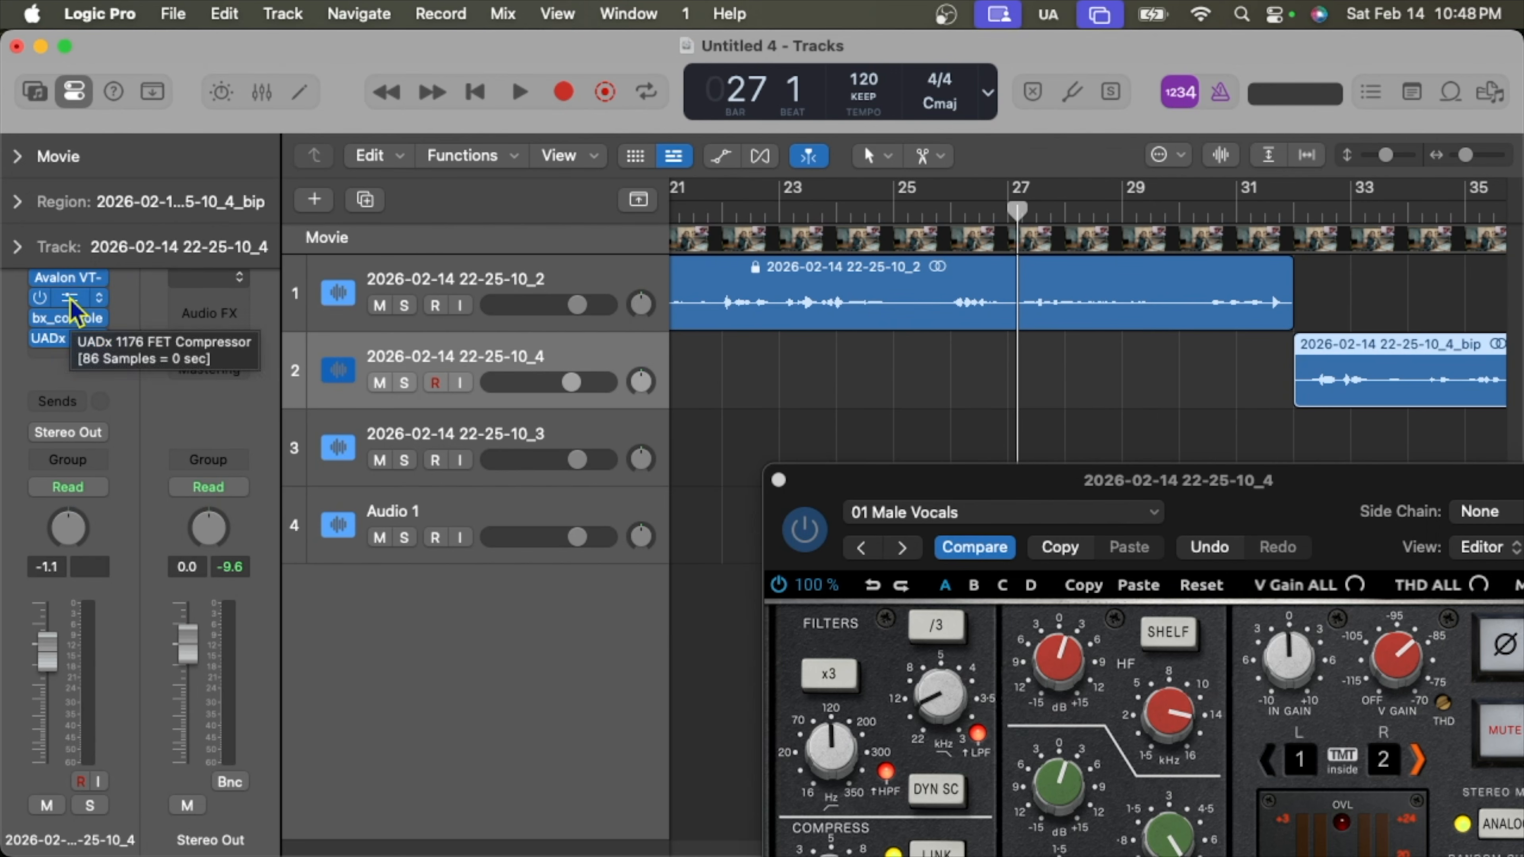
click(71, 300)
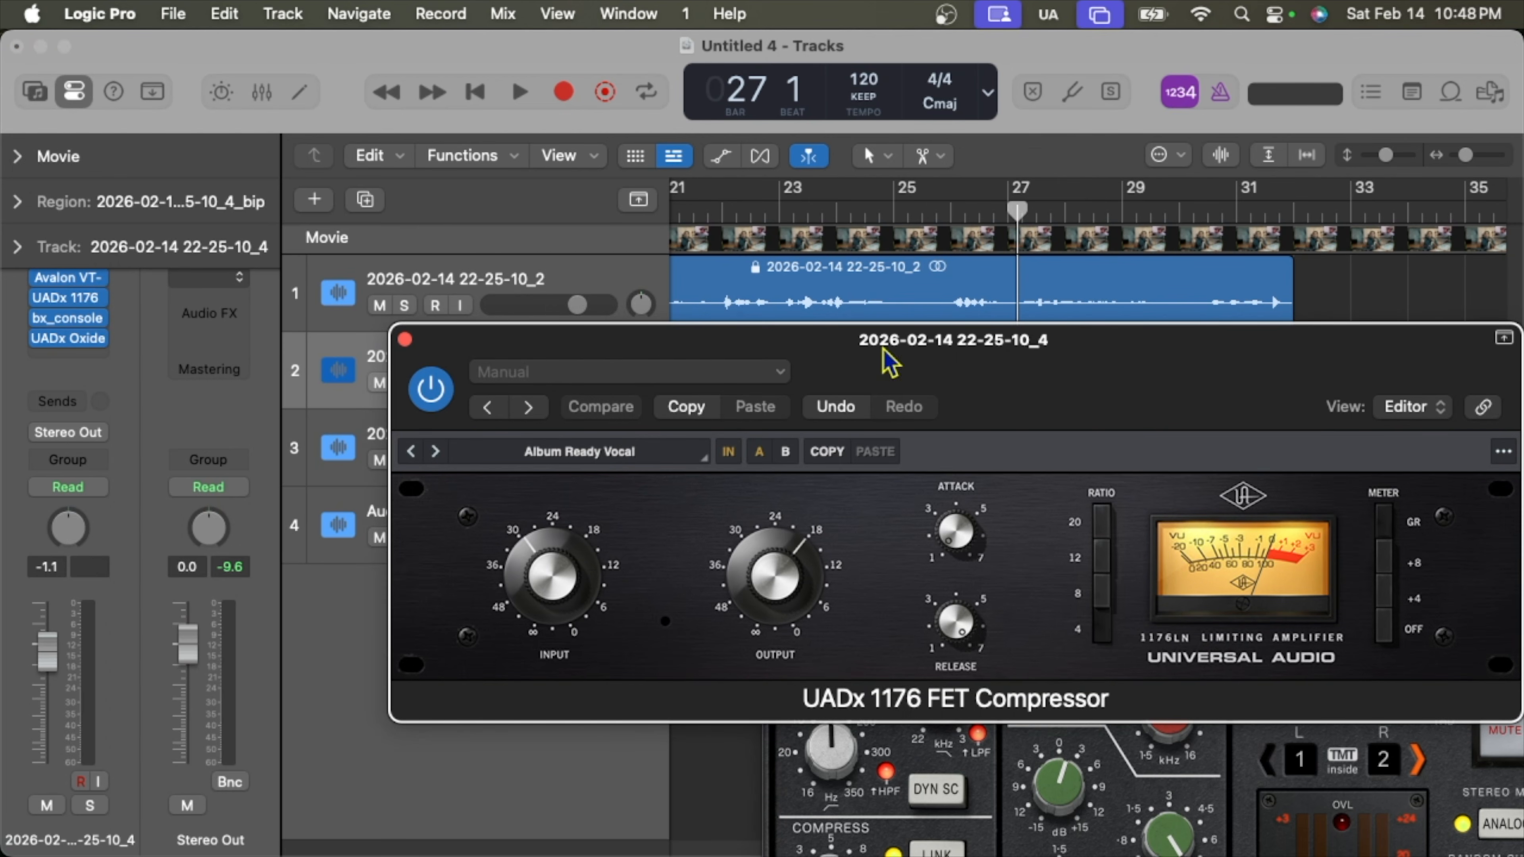
drag(1084, 359, 926, 340)
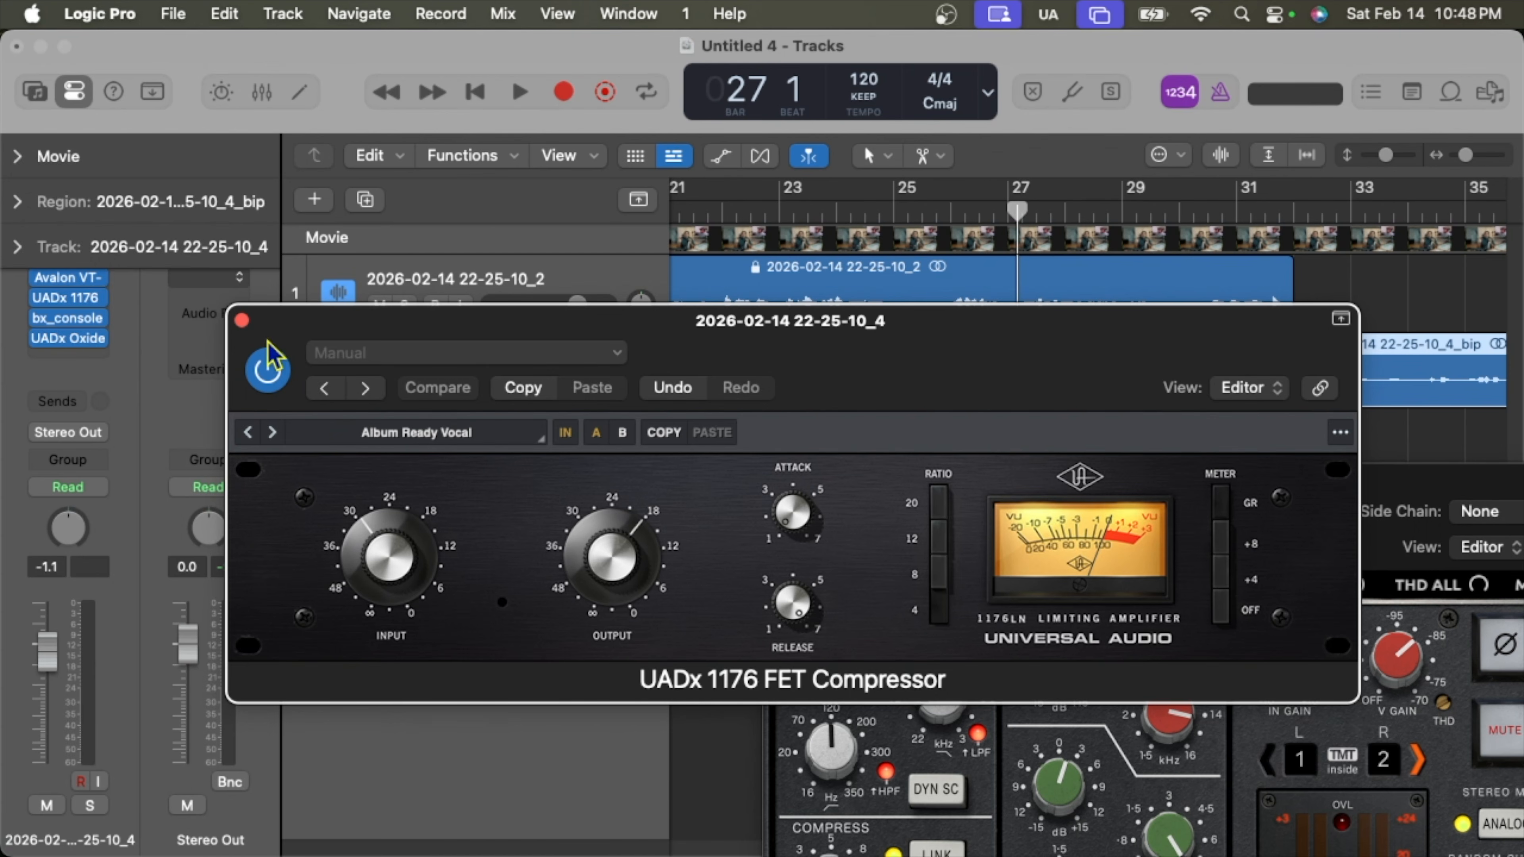
click(241, 320)
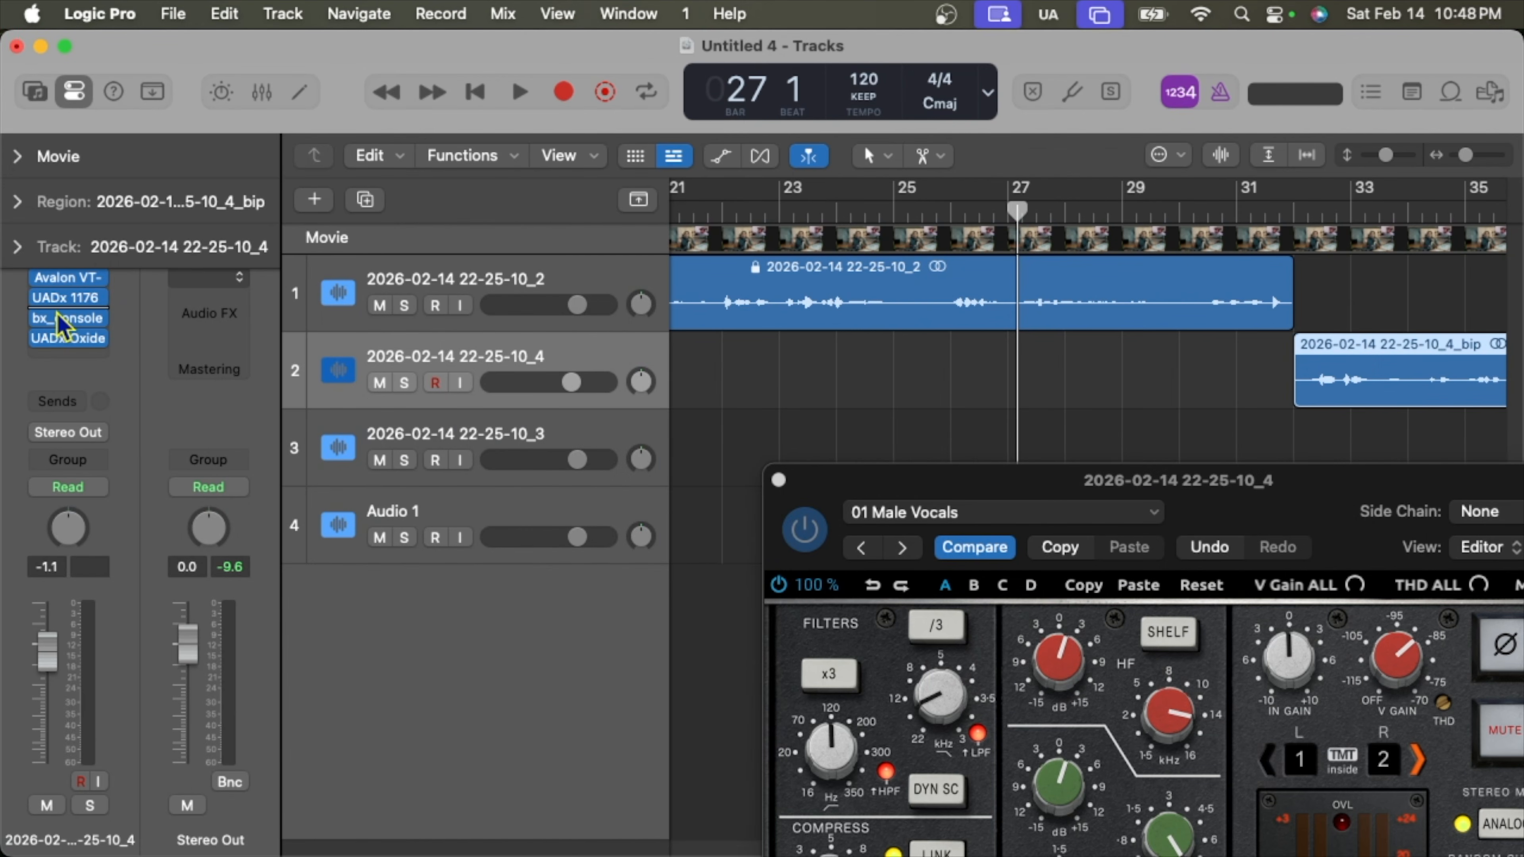
Reopen the vocal's bx_console window and move it near the top of the screen.
click(65, 318)
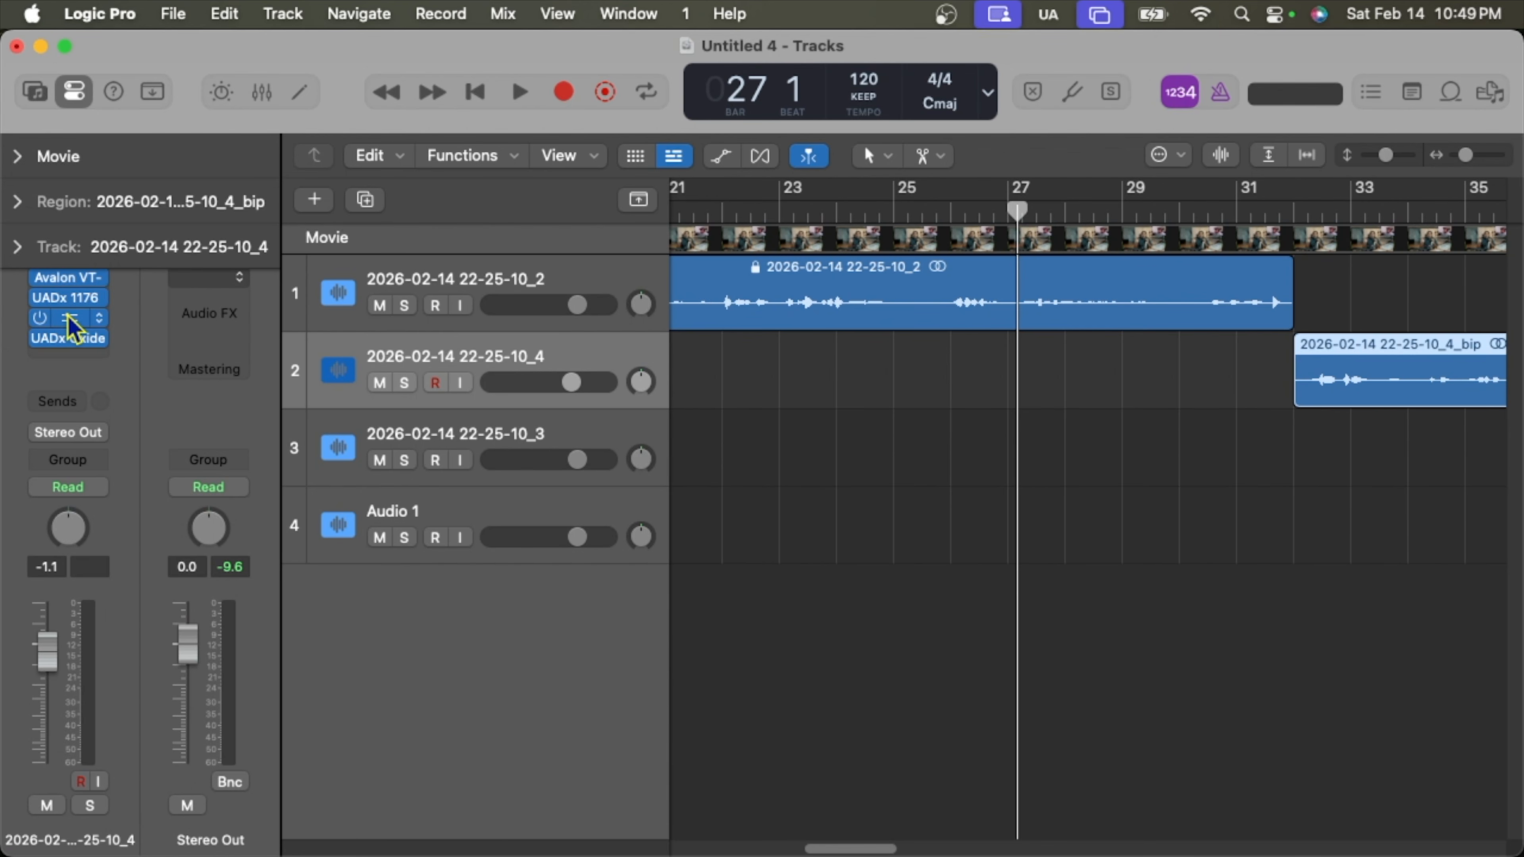
click(68, 318)
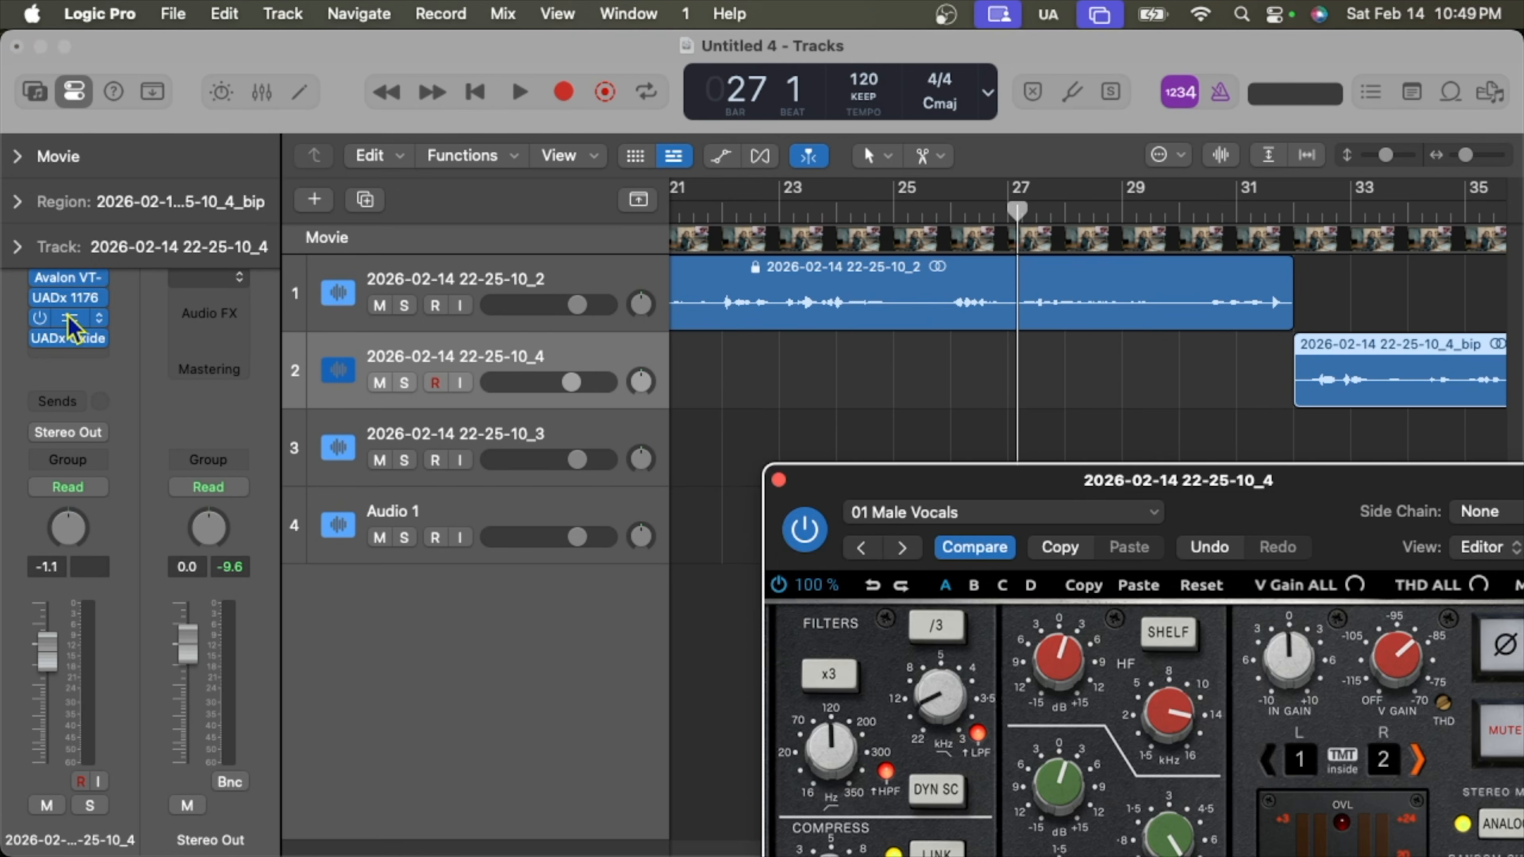
drag(1385, 490, 996, 59)
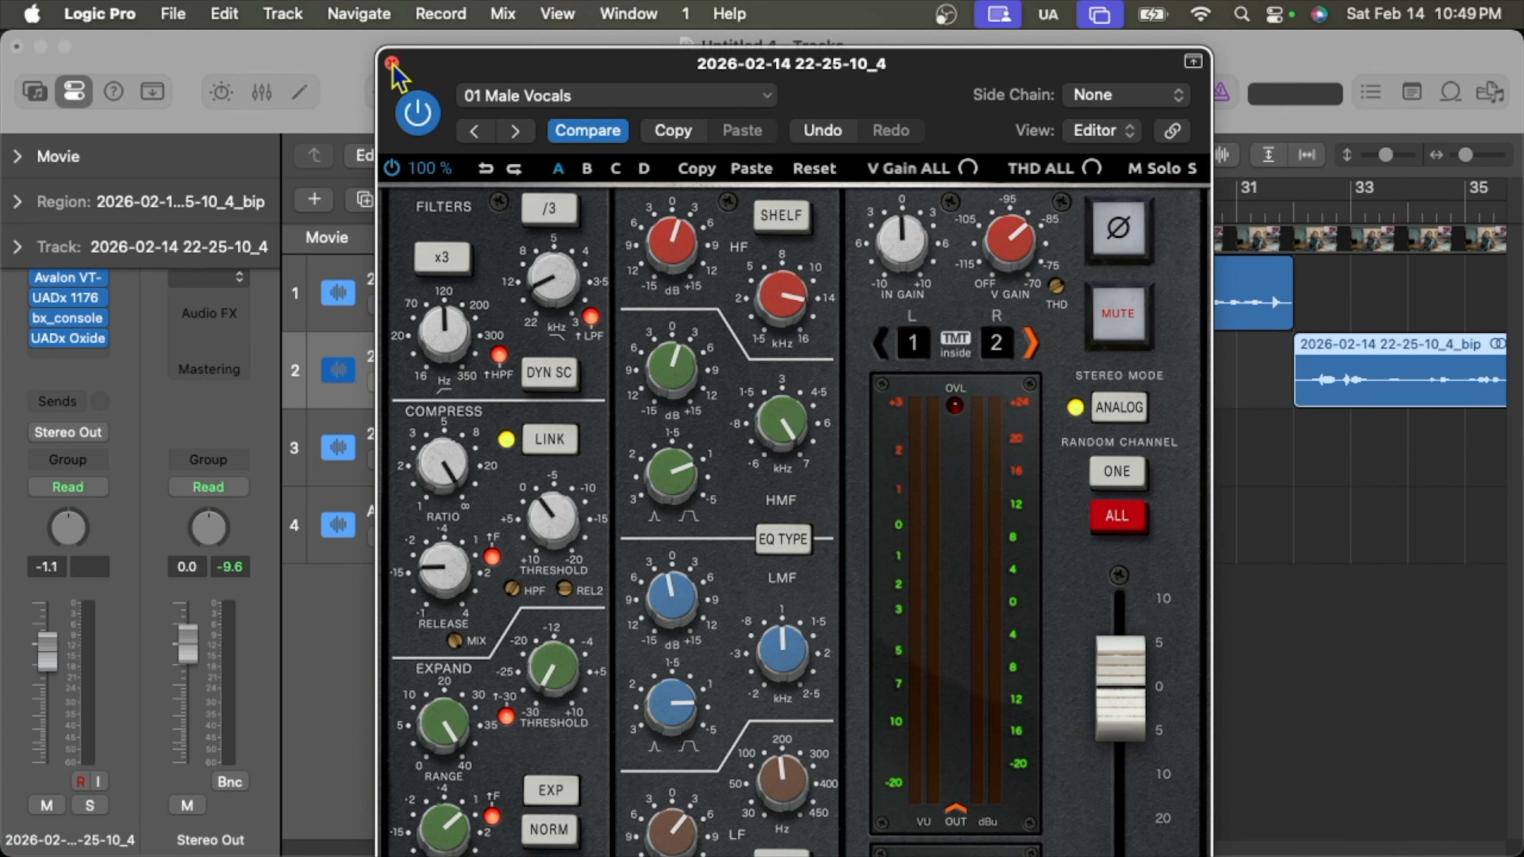
Choose bx_console's 33 SETUP Analog Stereo Mode preset, then close the plug-in window.
click(666, 98)
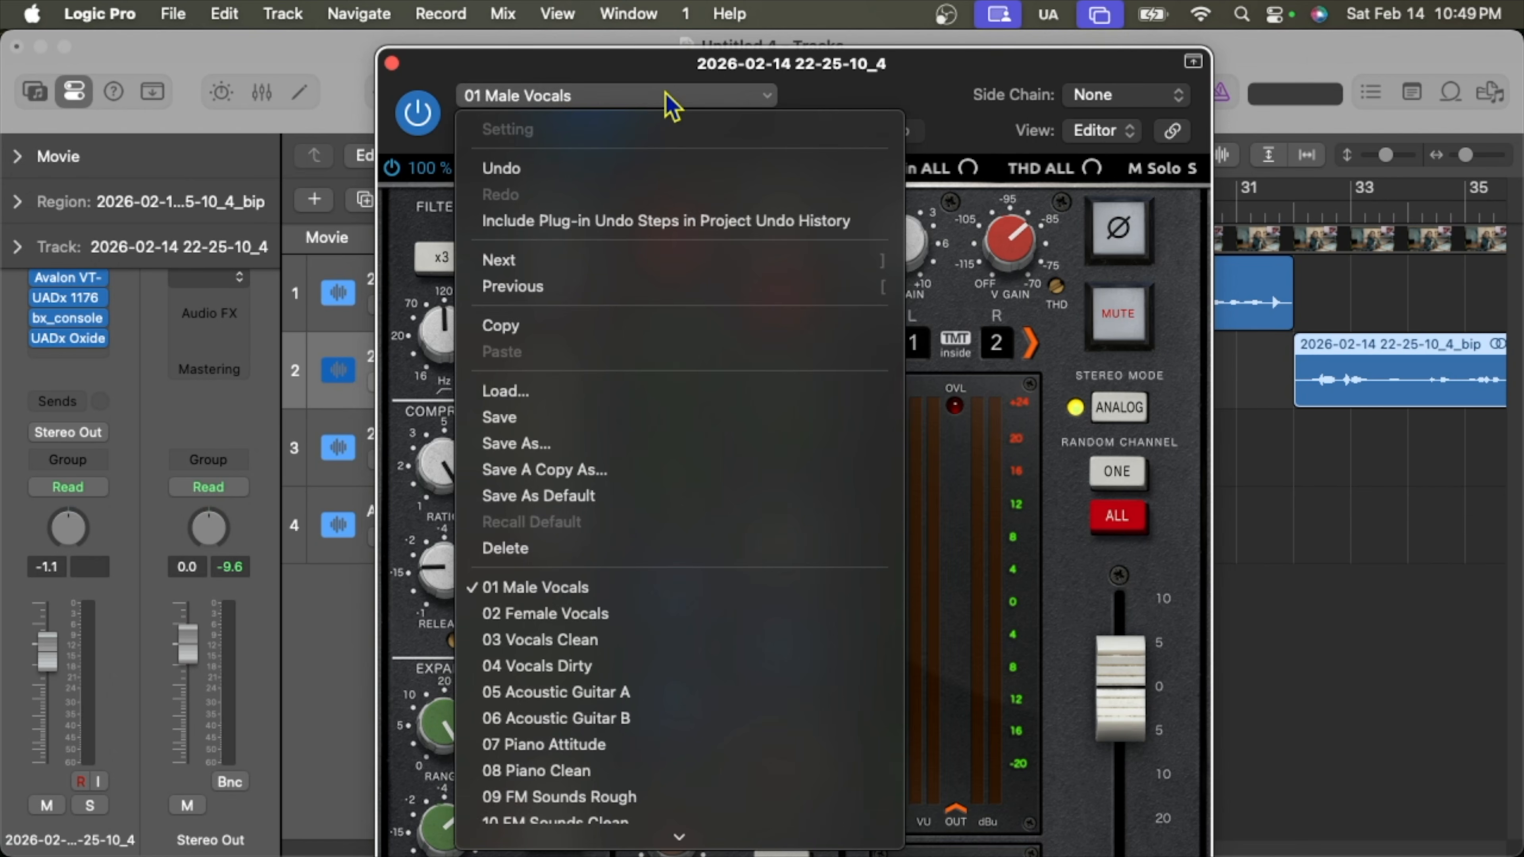
scroll(664, 698, down, 5)
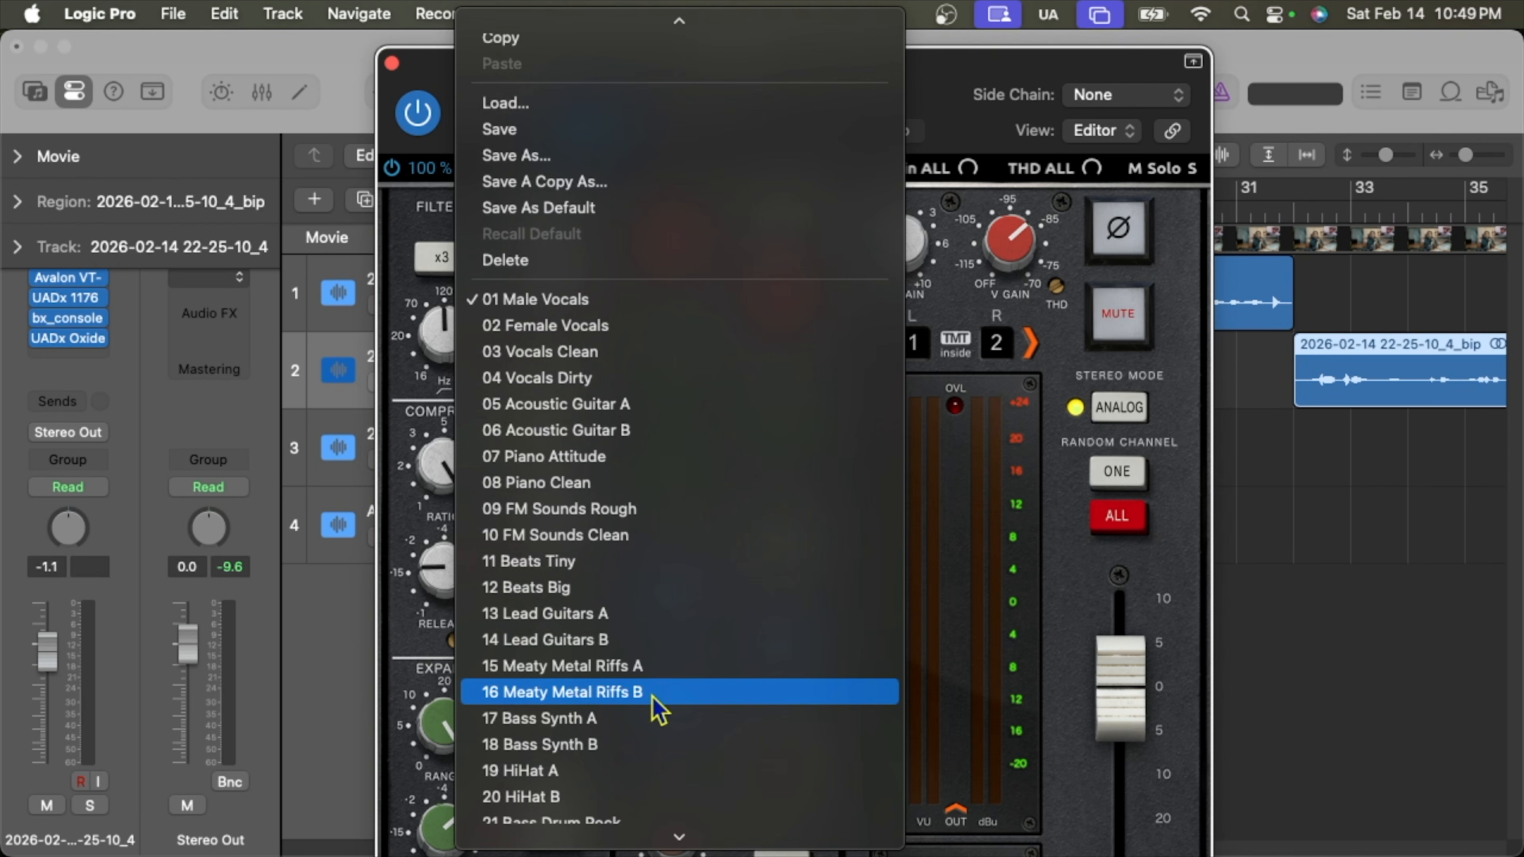
scroll(653, 707, down, 5)
scroll(650, 660, down, 5)
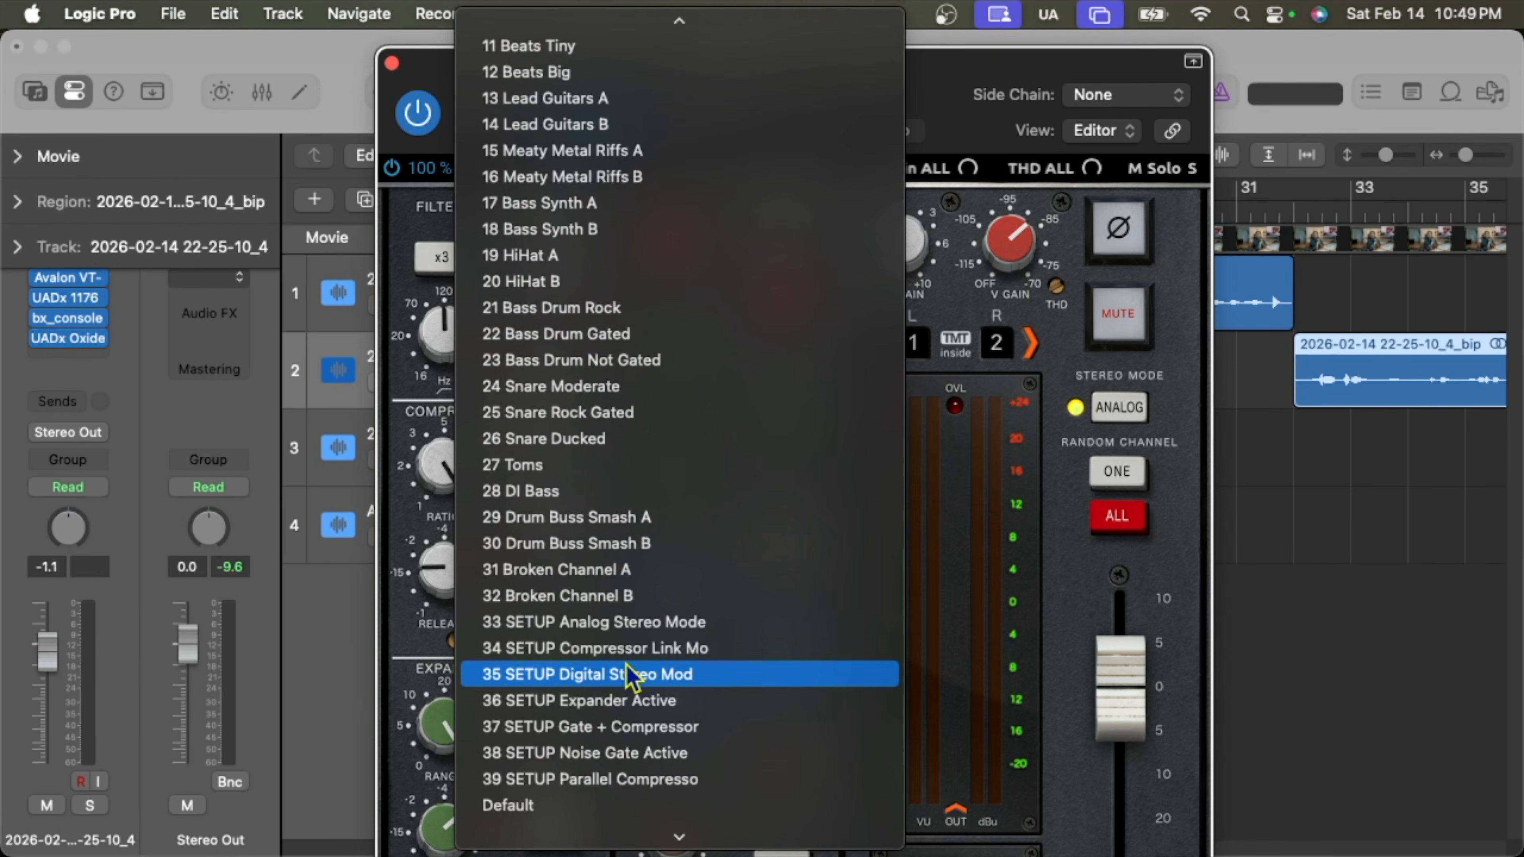
click(647, 623)
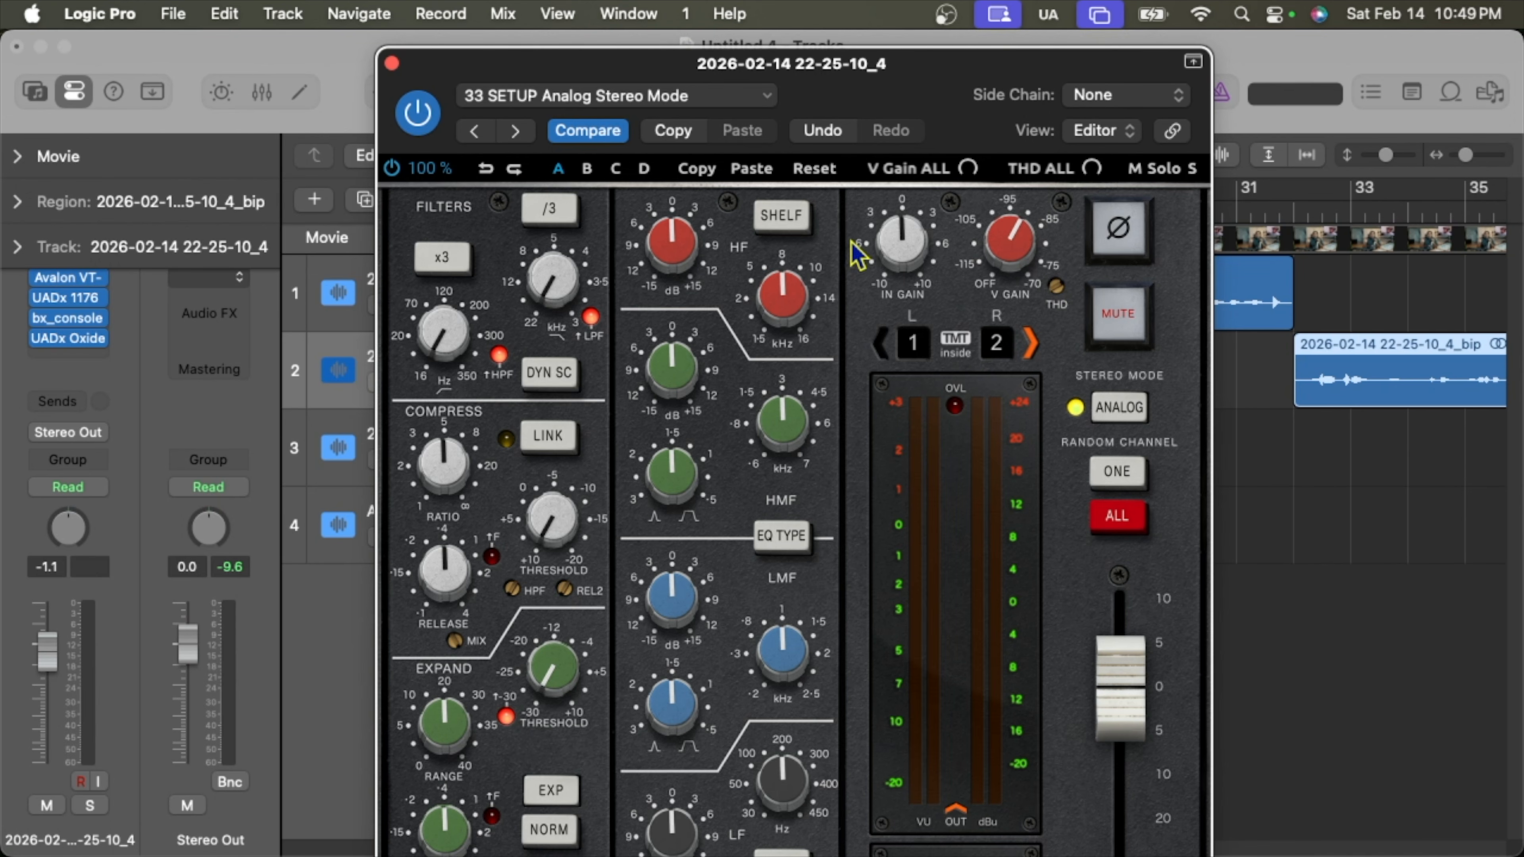
mouse_move(1013, 243)
click(391, 62)
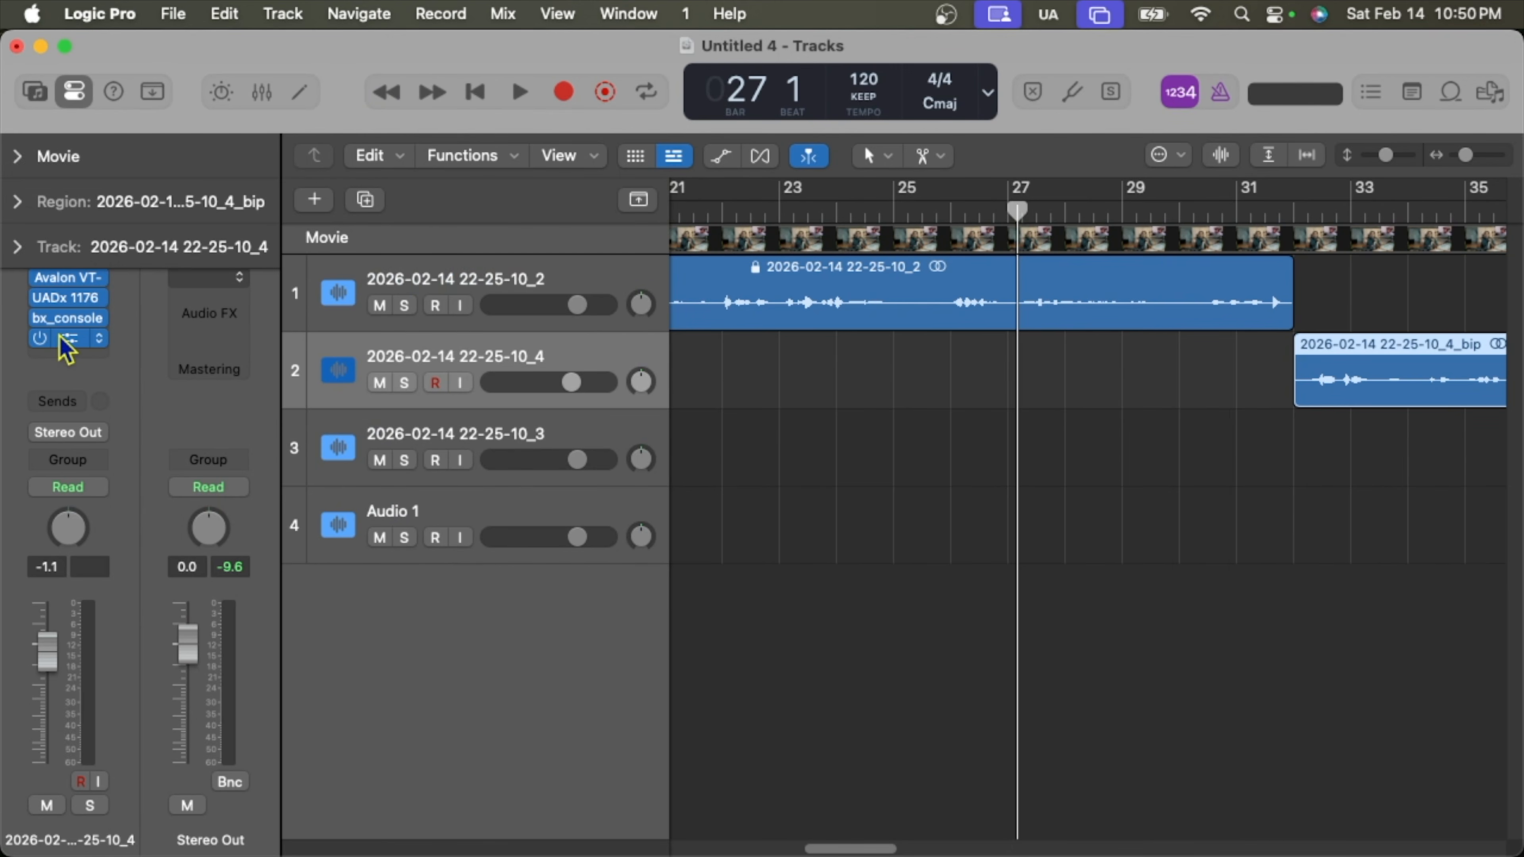
Open the UADx Oxide window, play from bar 27, show the Movie preview, and move Oxide lower right.
click(65, 342)
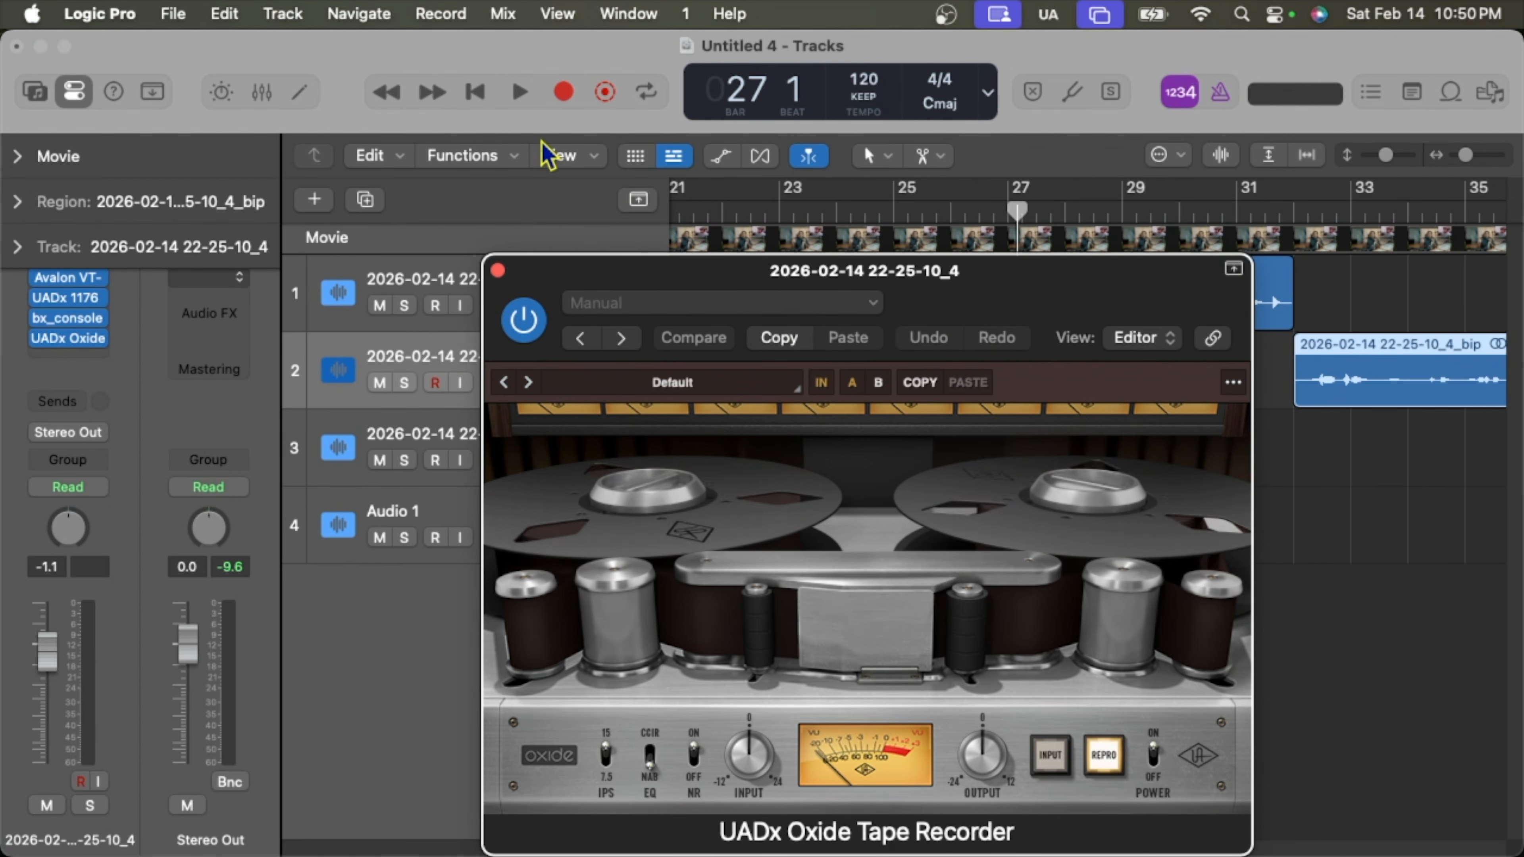
click(519, 93)
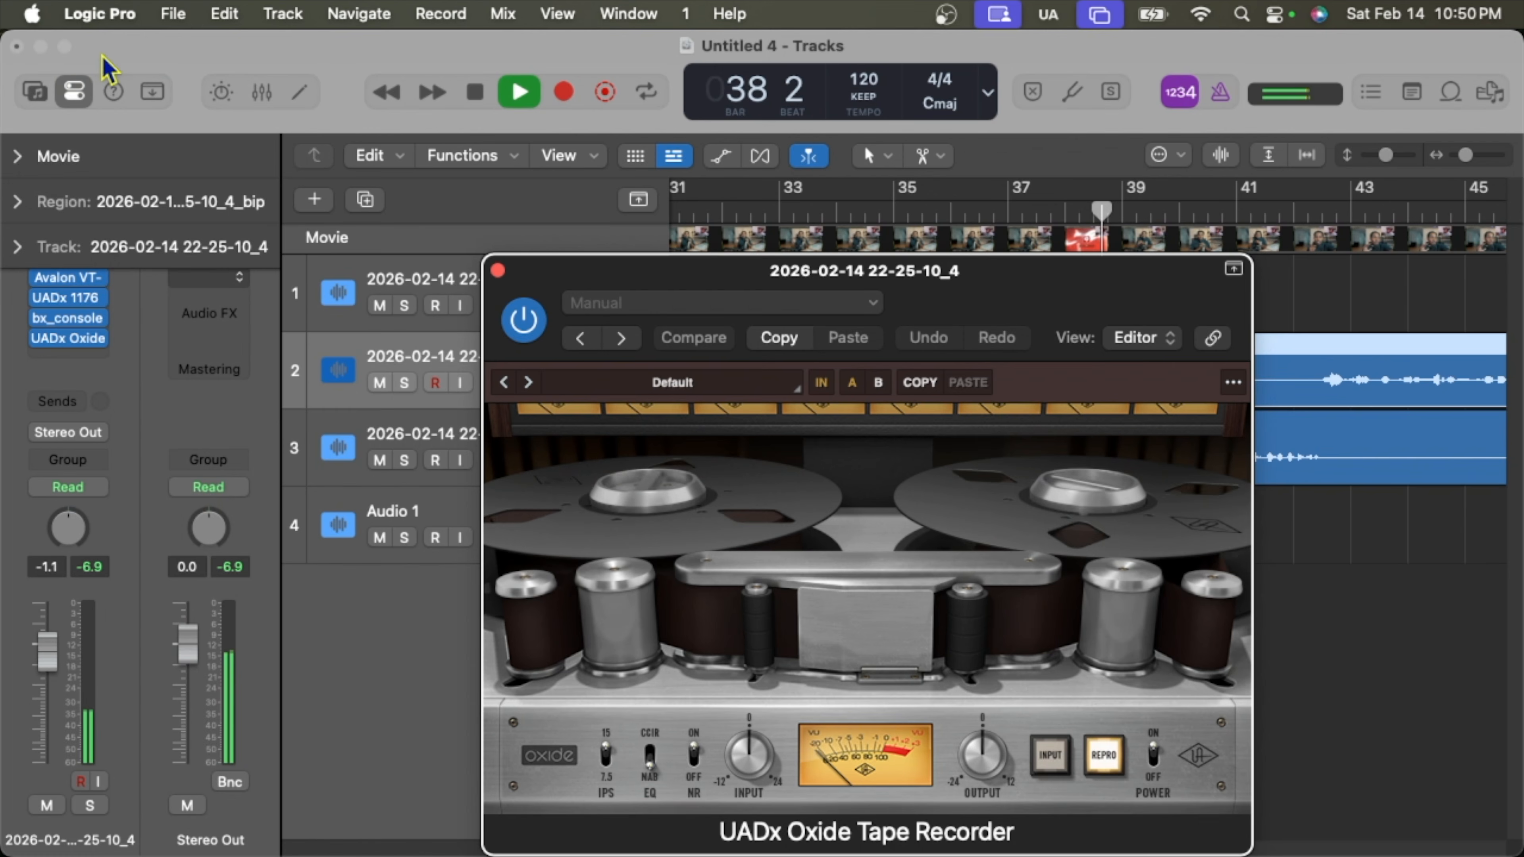
click(18, 158)
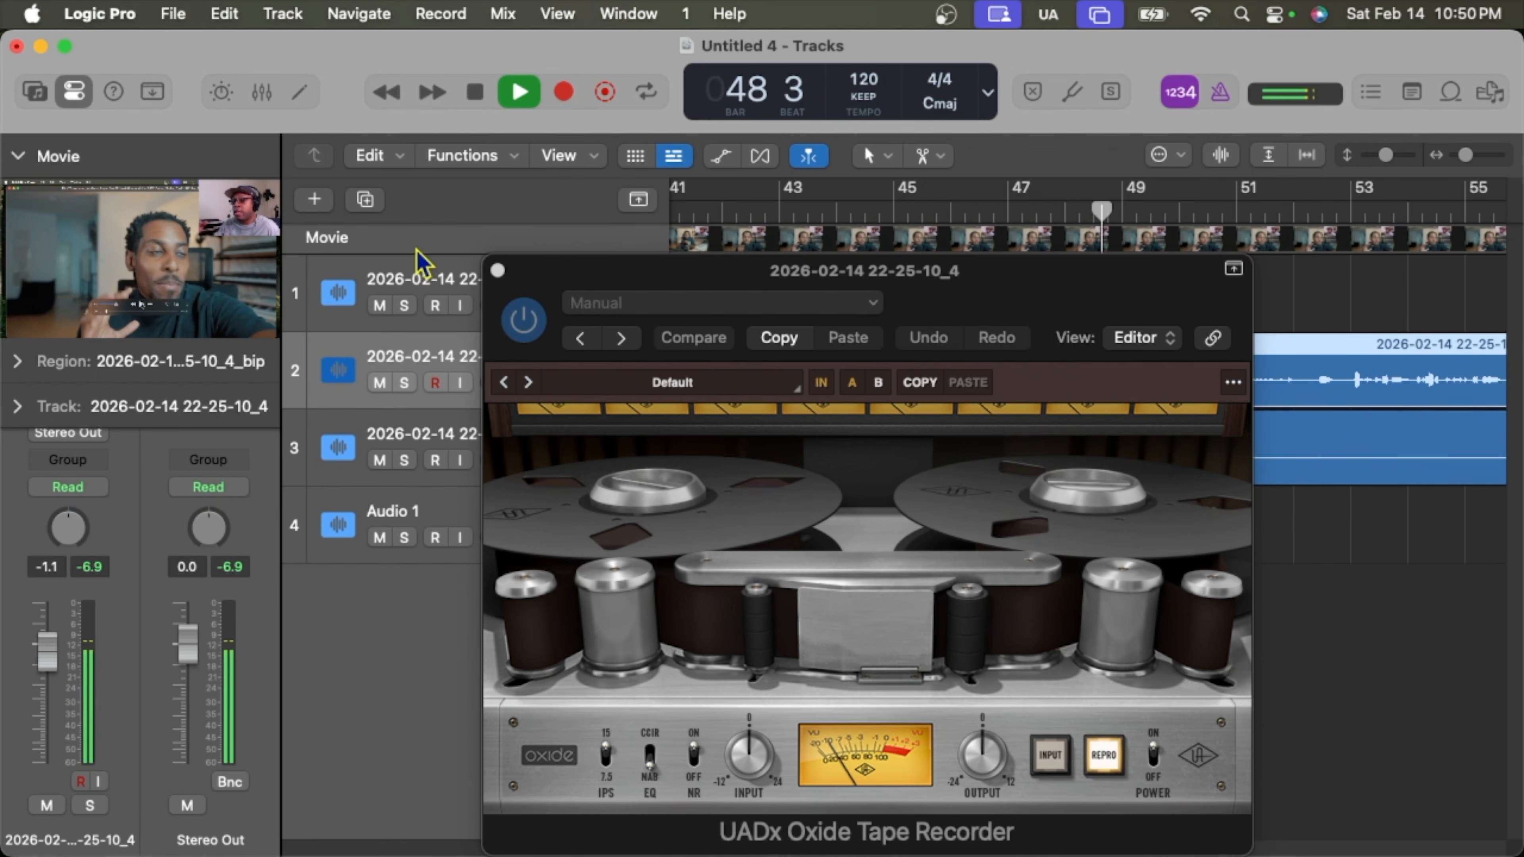
drag(531, 268, 758, 526)
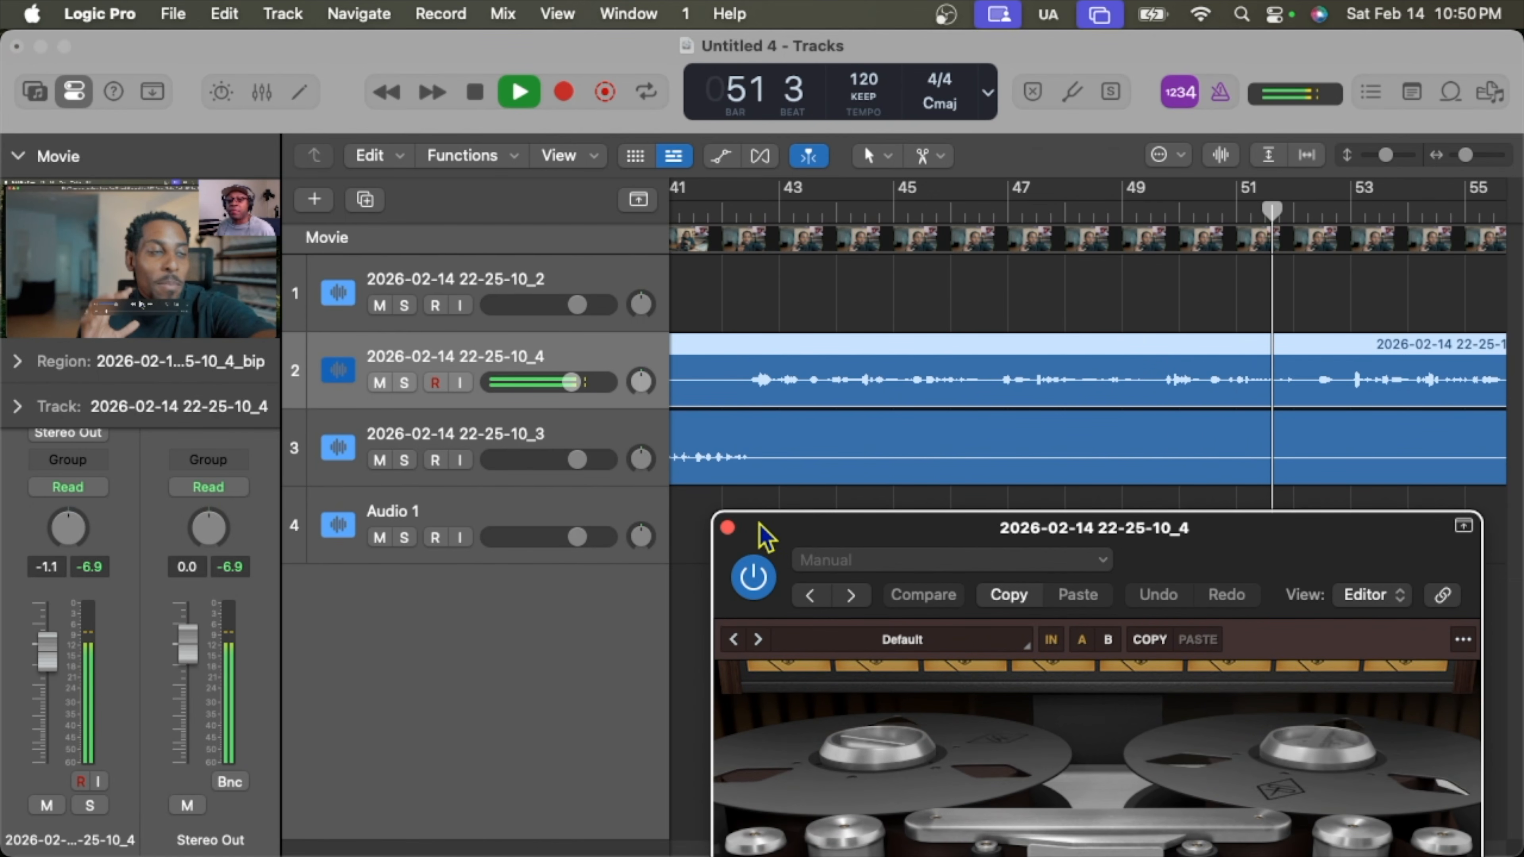
Stop playback at bar 53 and collapse the Movie preview to reveal the channel strips.
click(475, 95)
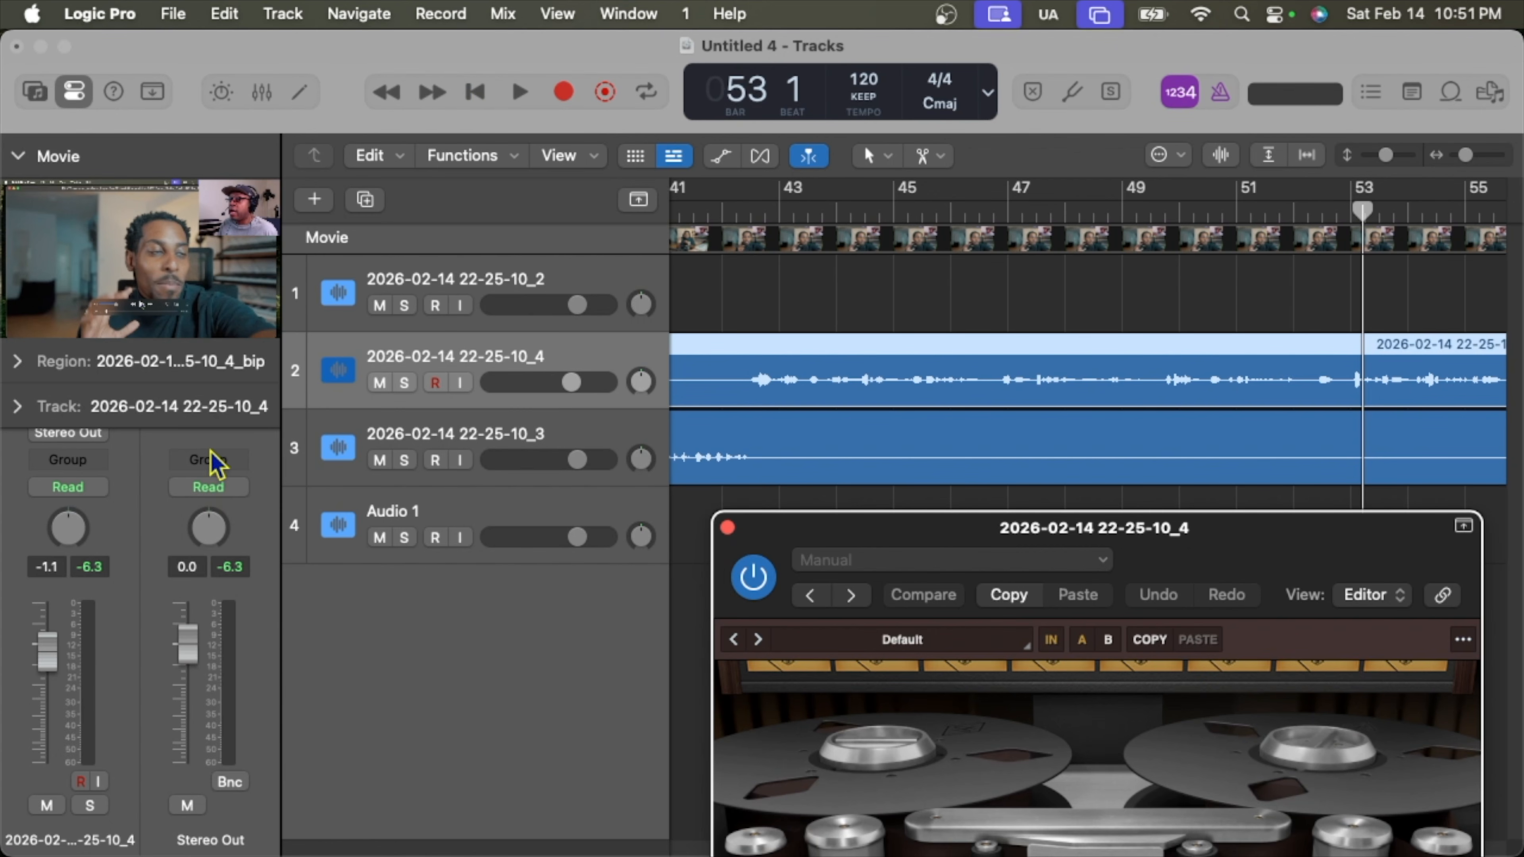
click(17, 157)
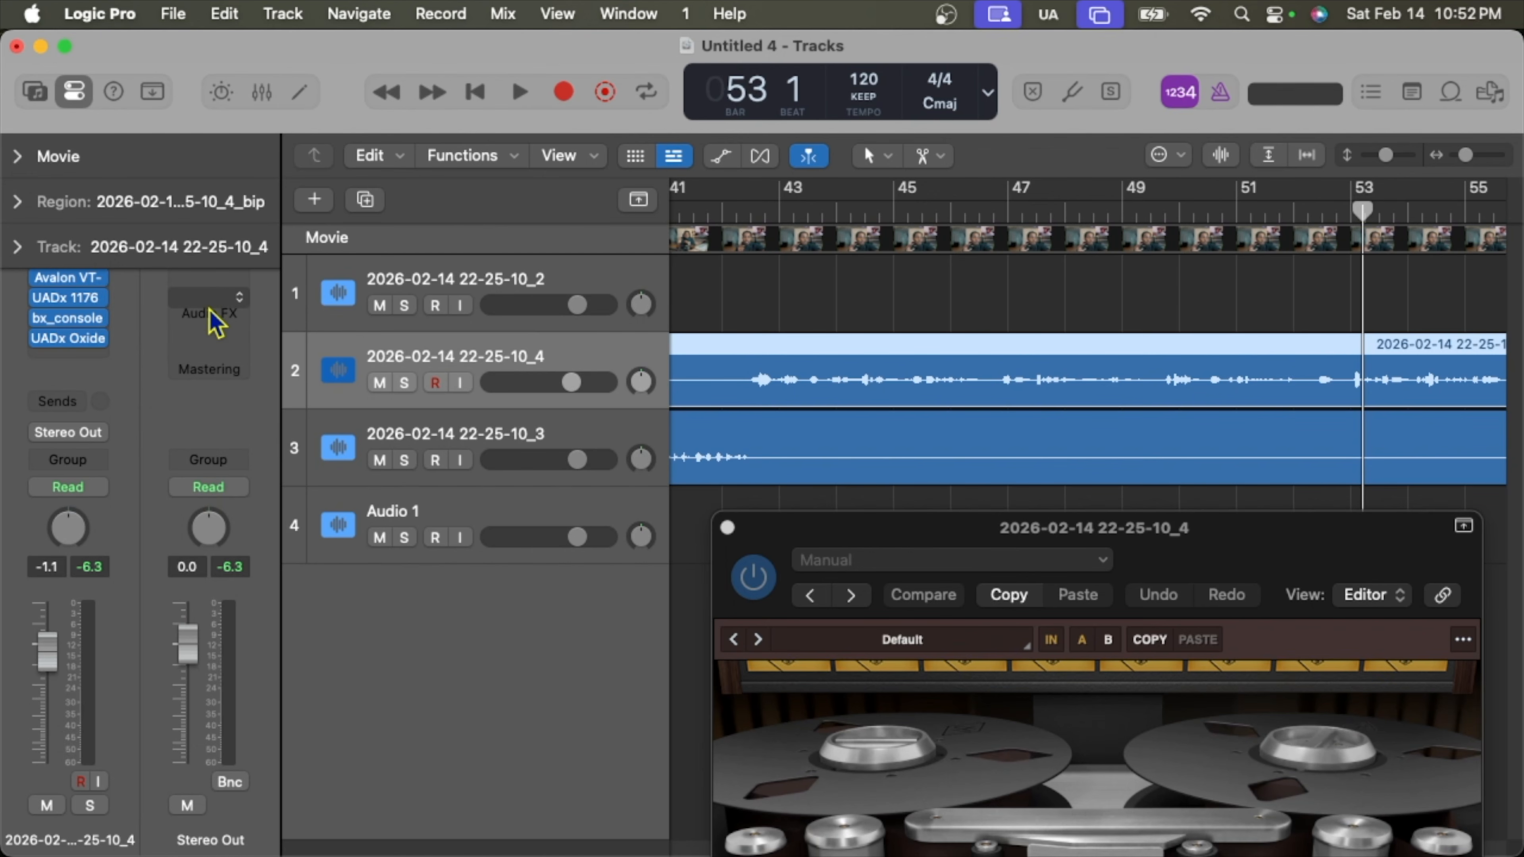
Insert the Plugin Alliance Bettermaker Mastering Compressor (Stereo) on the Stereo Out.
click(232, 308)
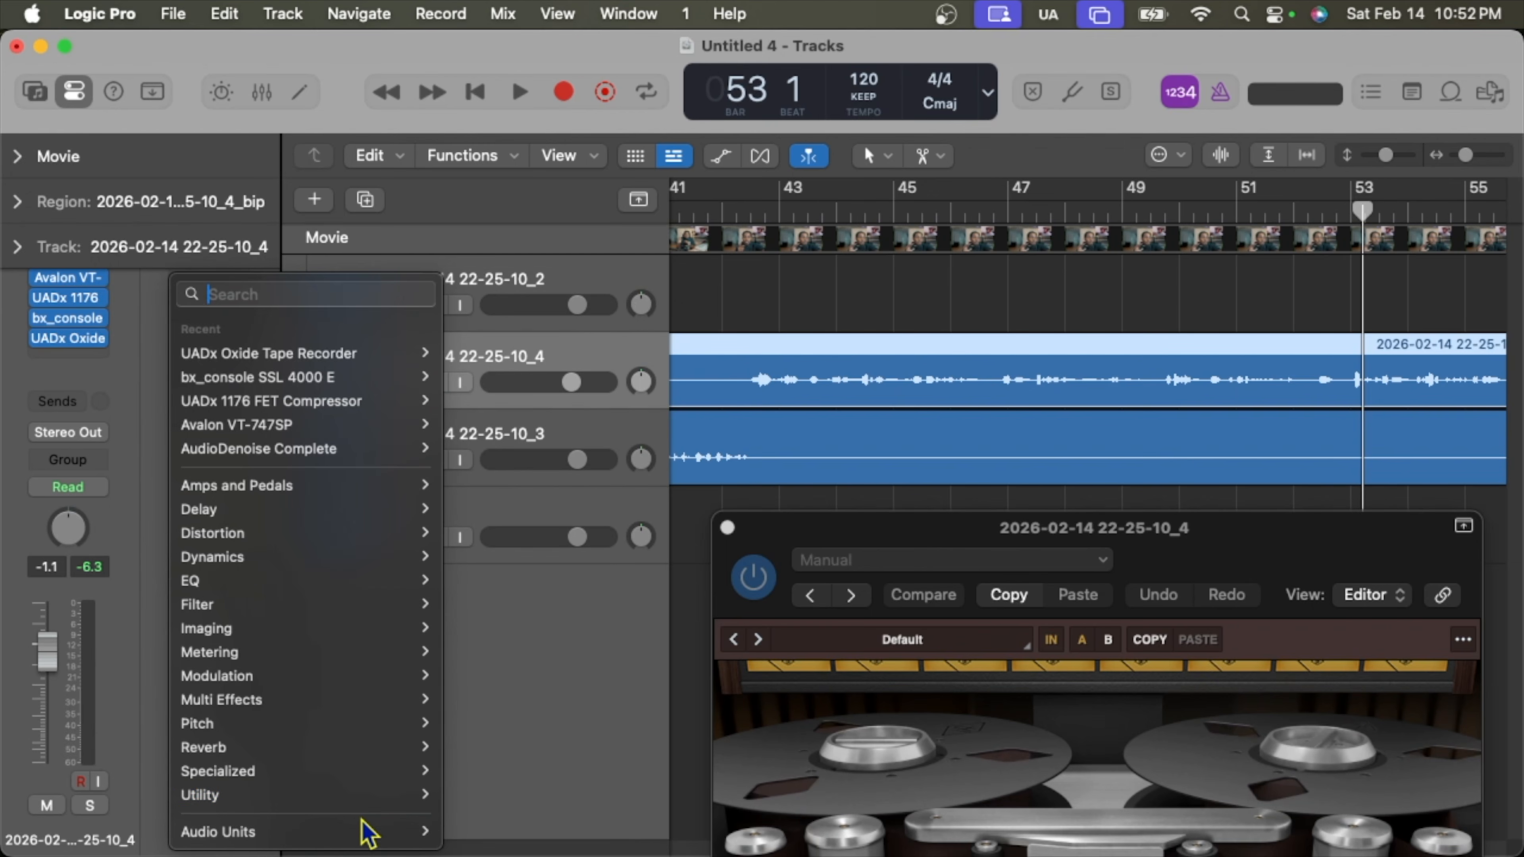
mouse_move(372, 837)
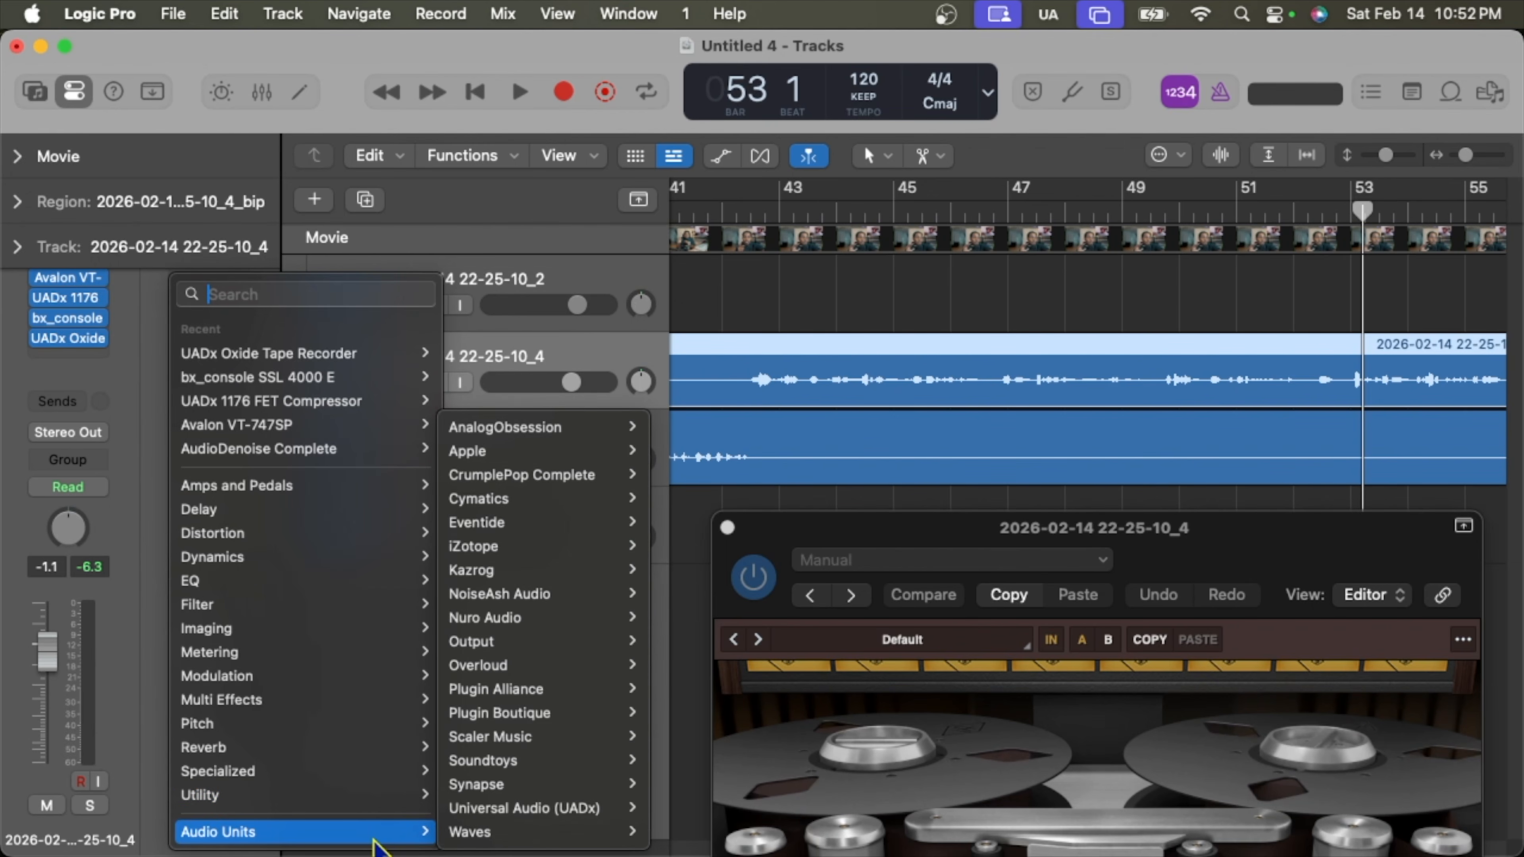
mouse_move(563, 789)
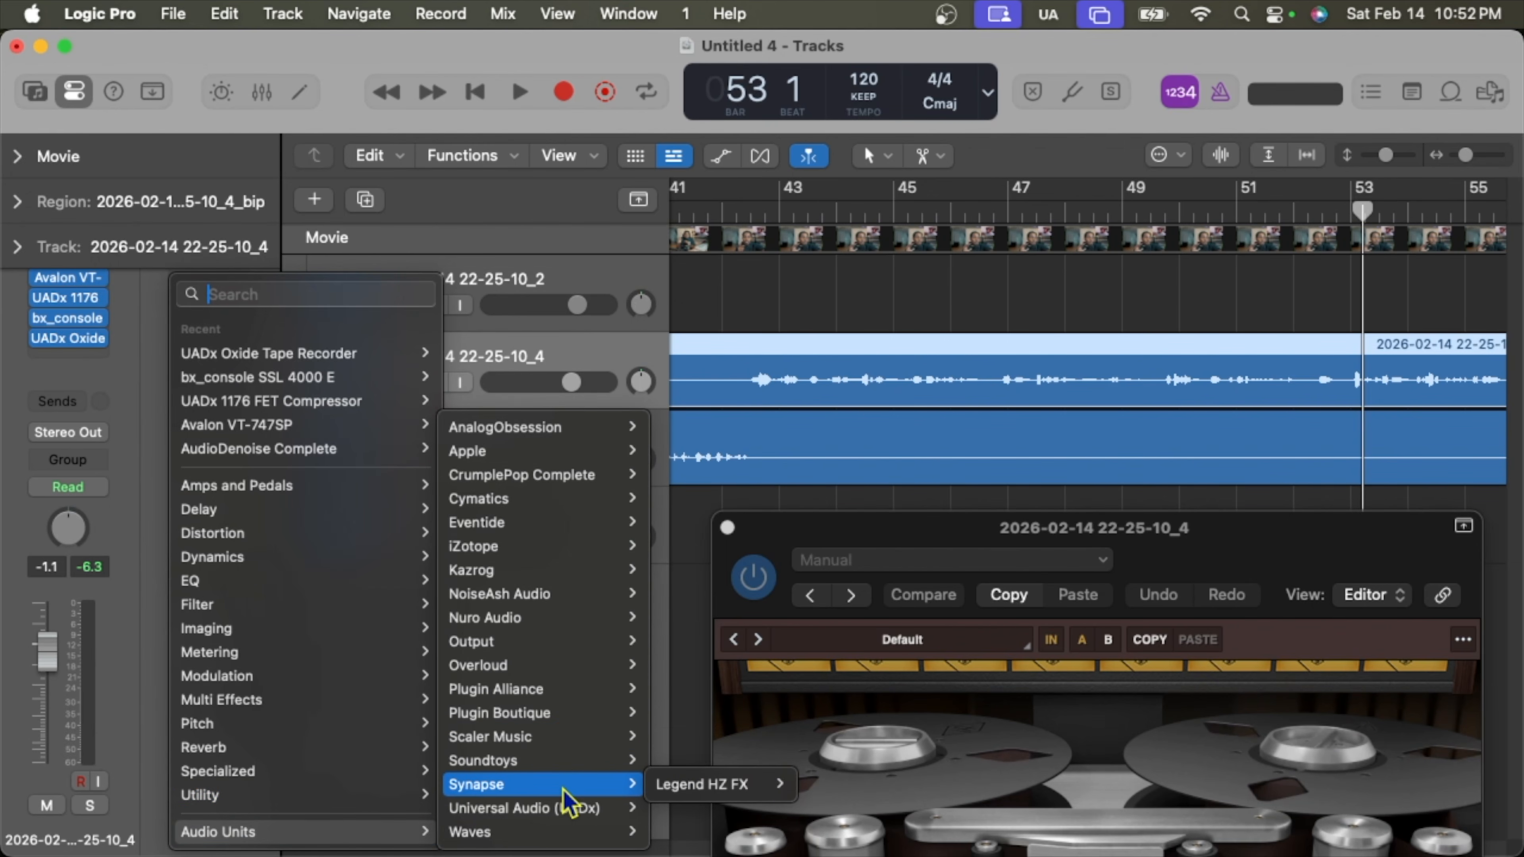
mouse_move(570, 693)
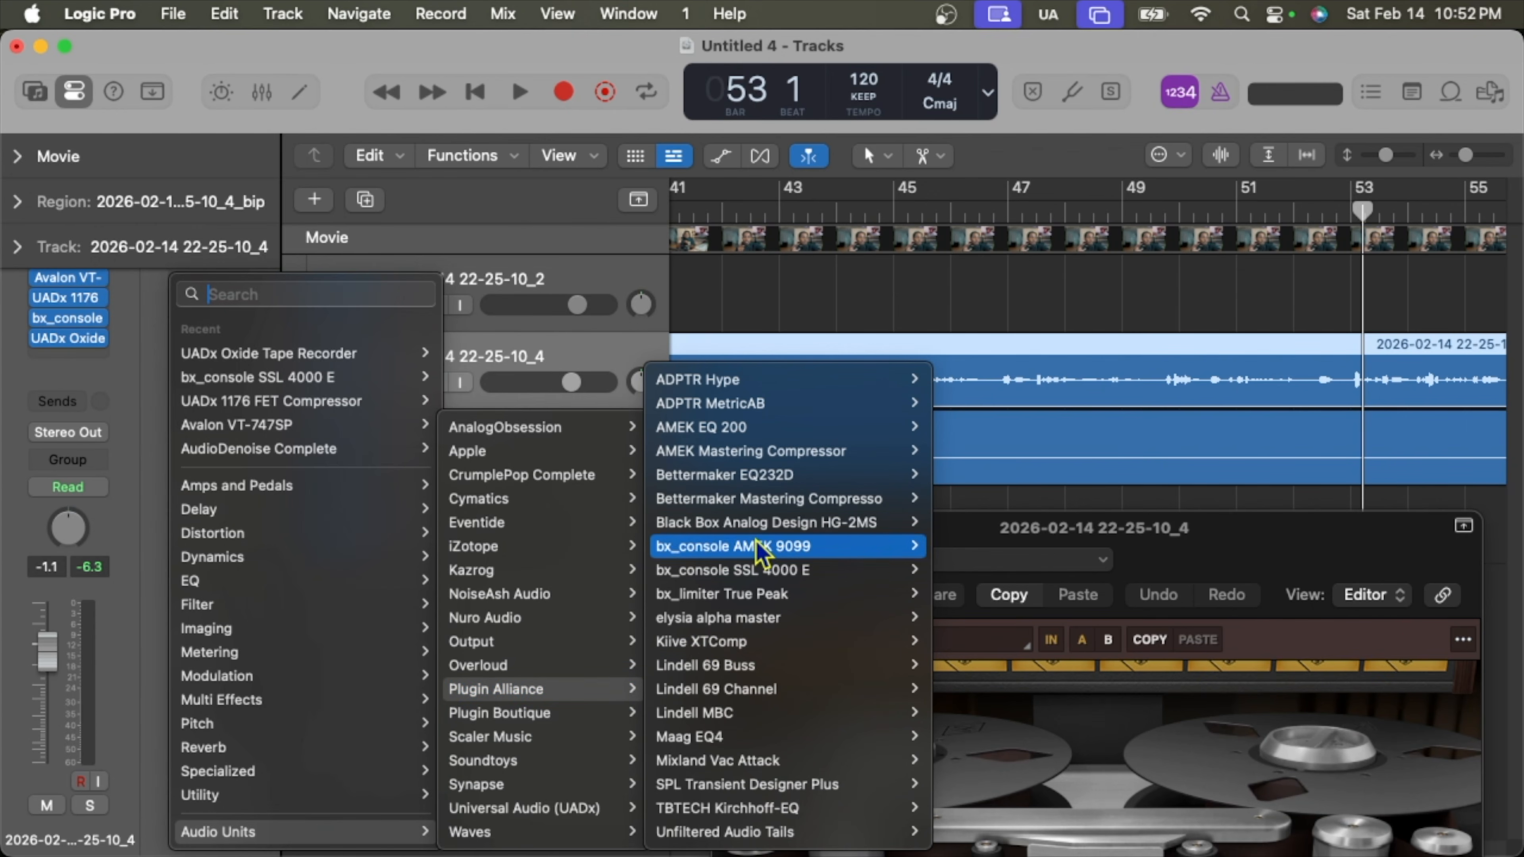
mouse_move(760, 535)
mouse_move(782, 504)
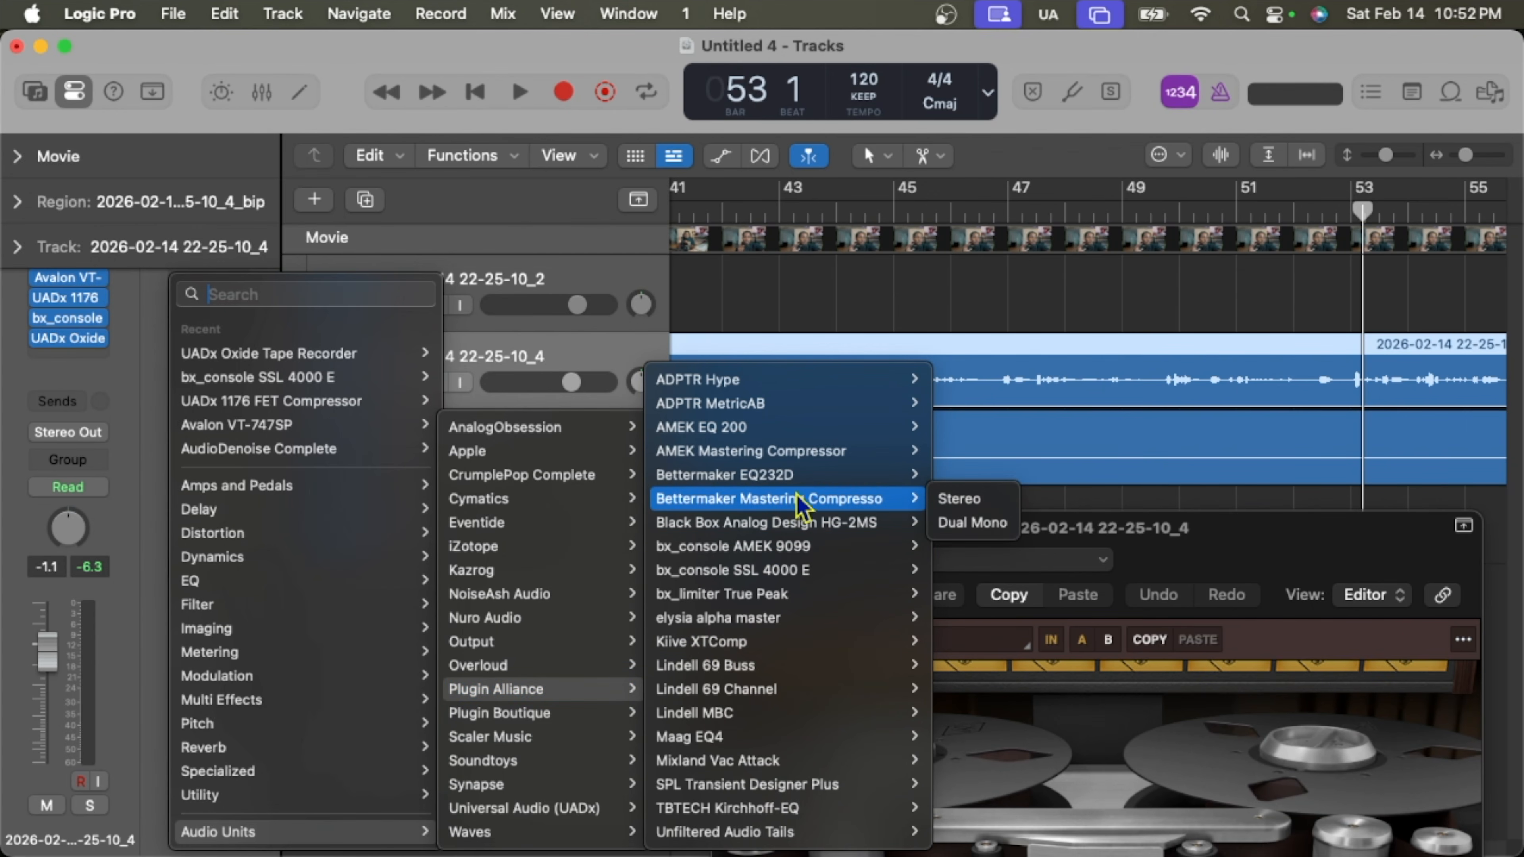
click(935, 500)
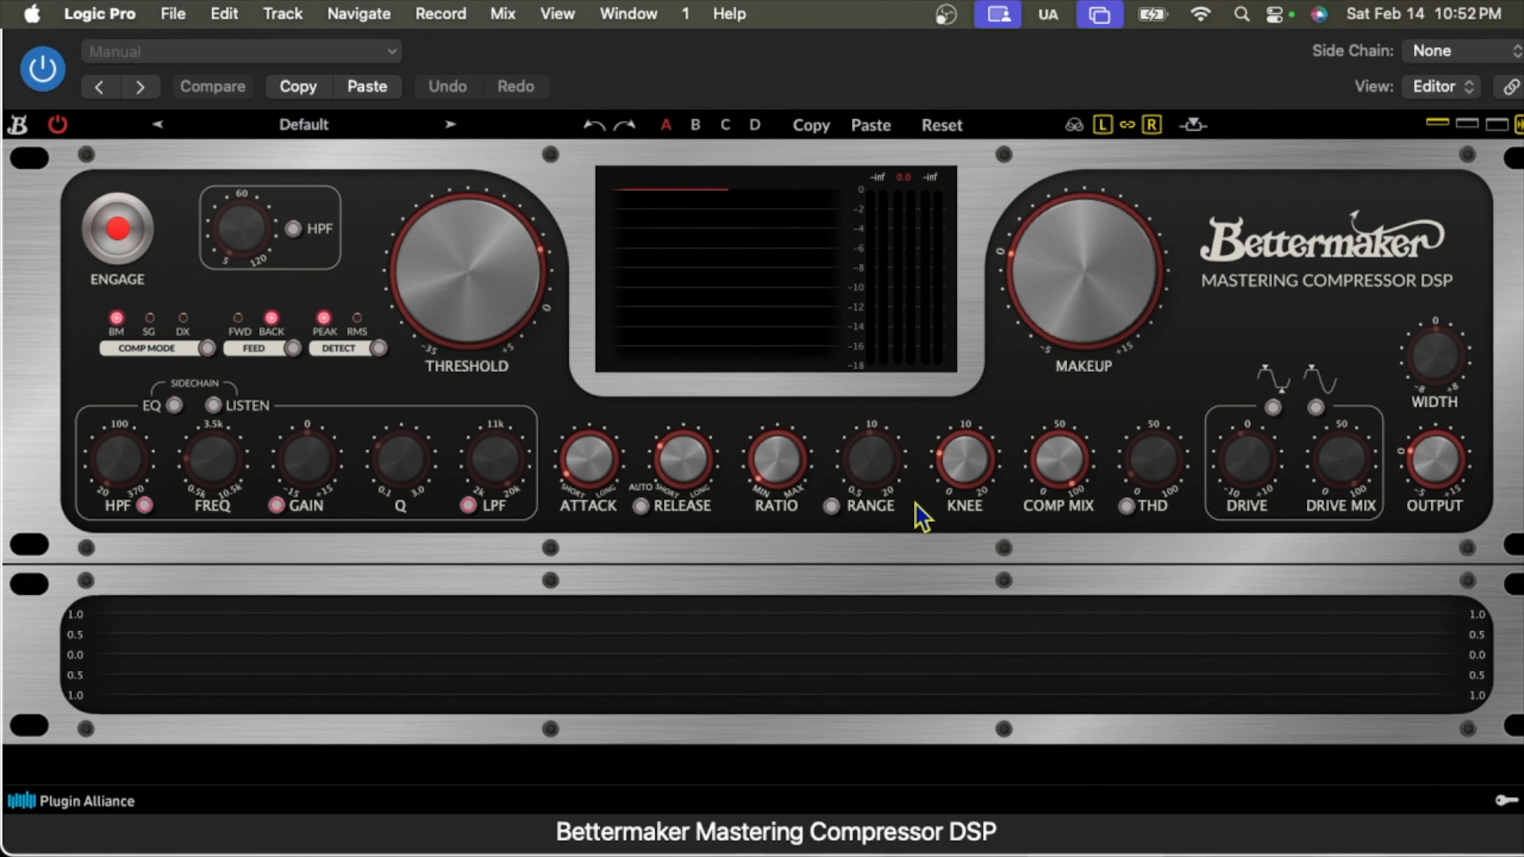
Load the Eprom Classic Glue preset in the Bettermaker and move its window down.
click(312, 53)
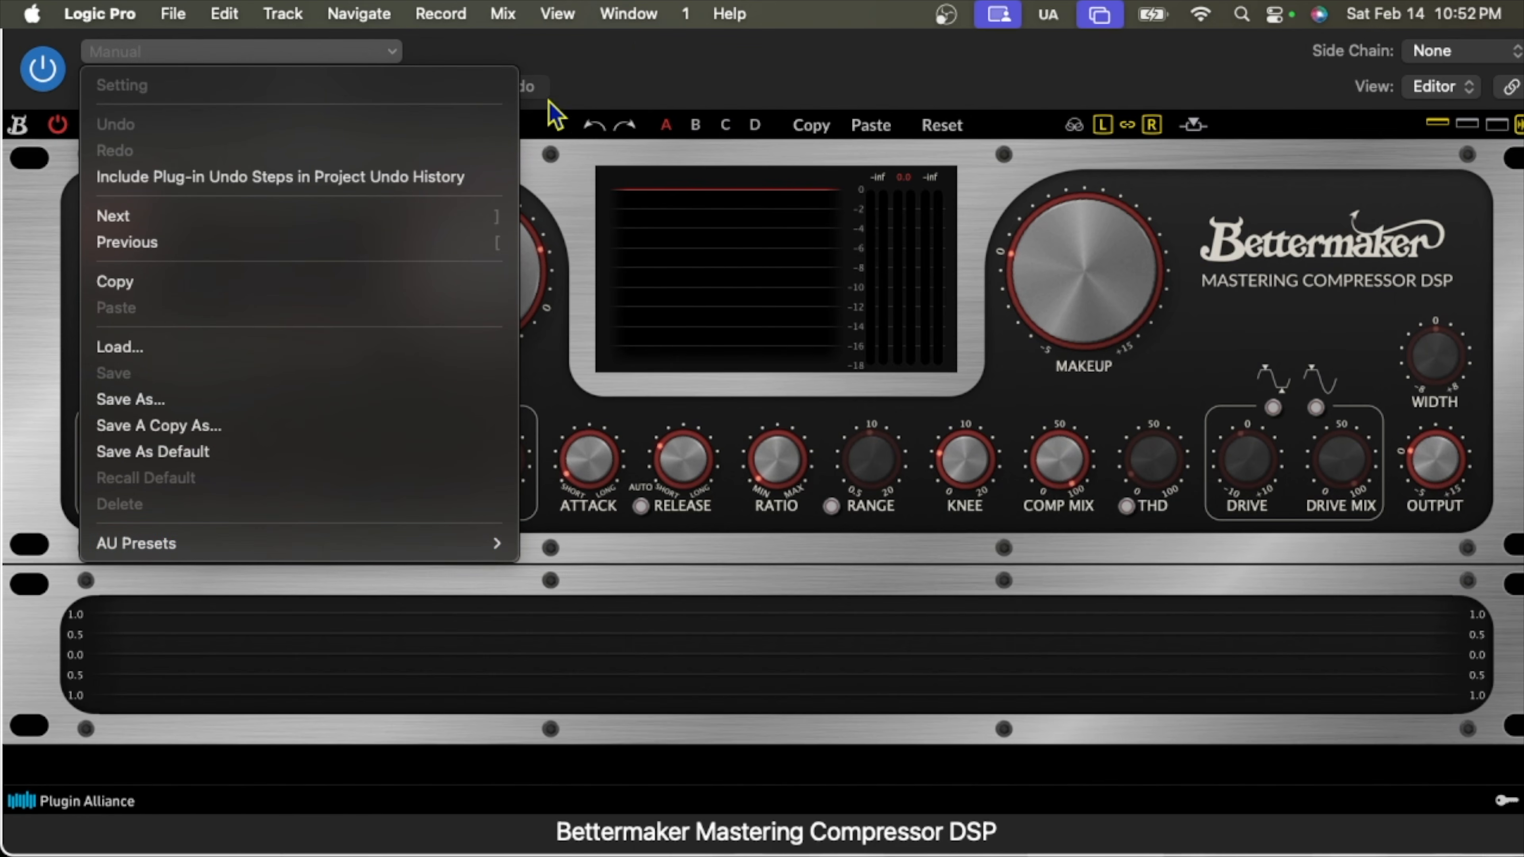
click(639, 55)
click(402, 126)
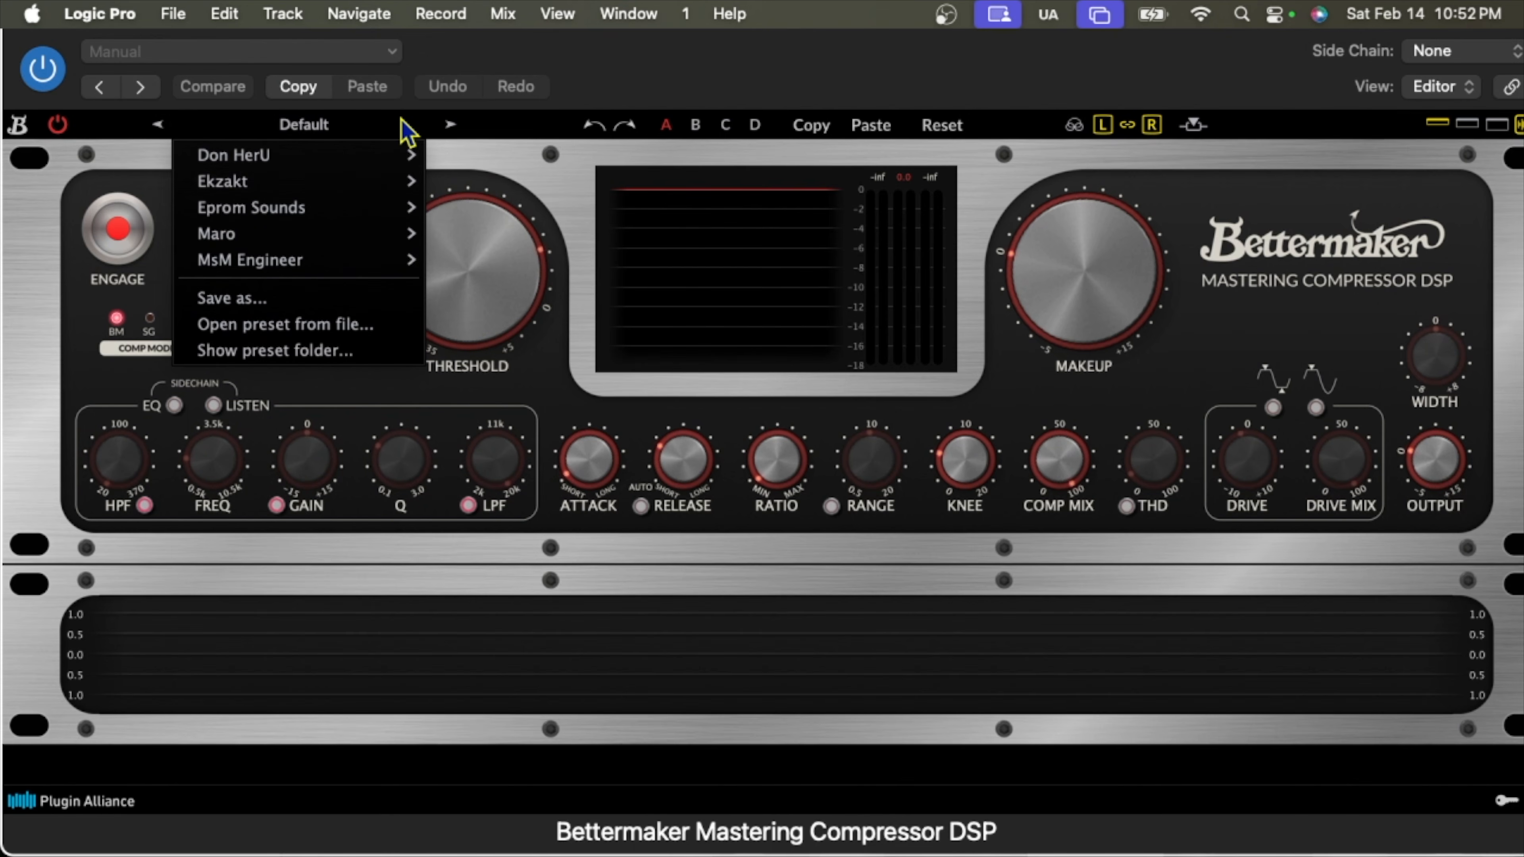
mouse_move(366, 210)
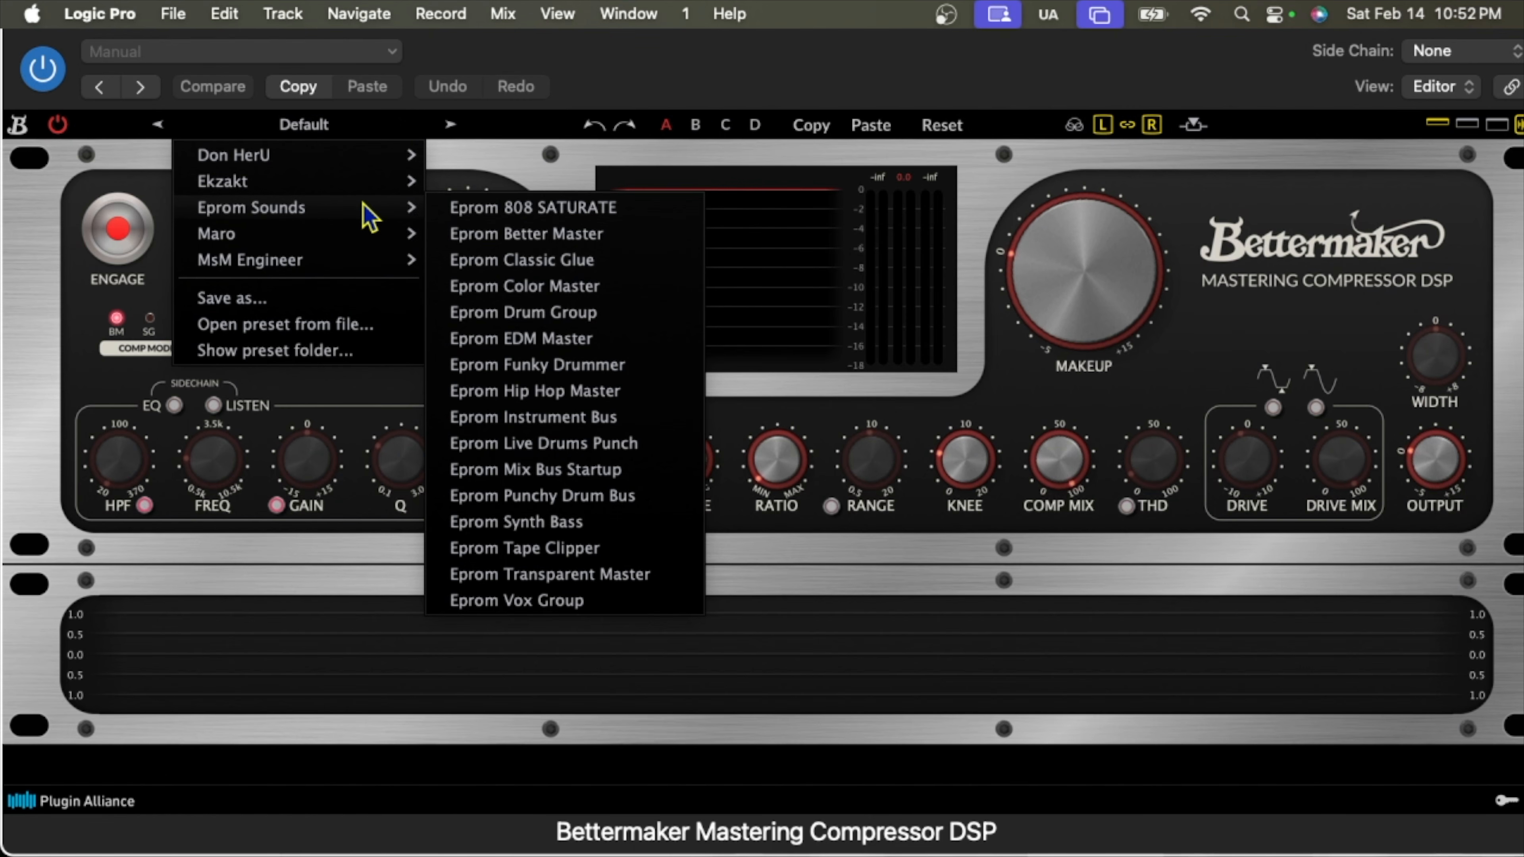
click(546, 265)
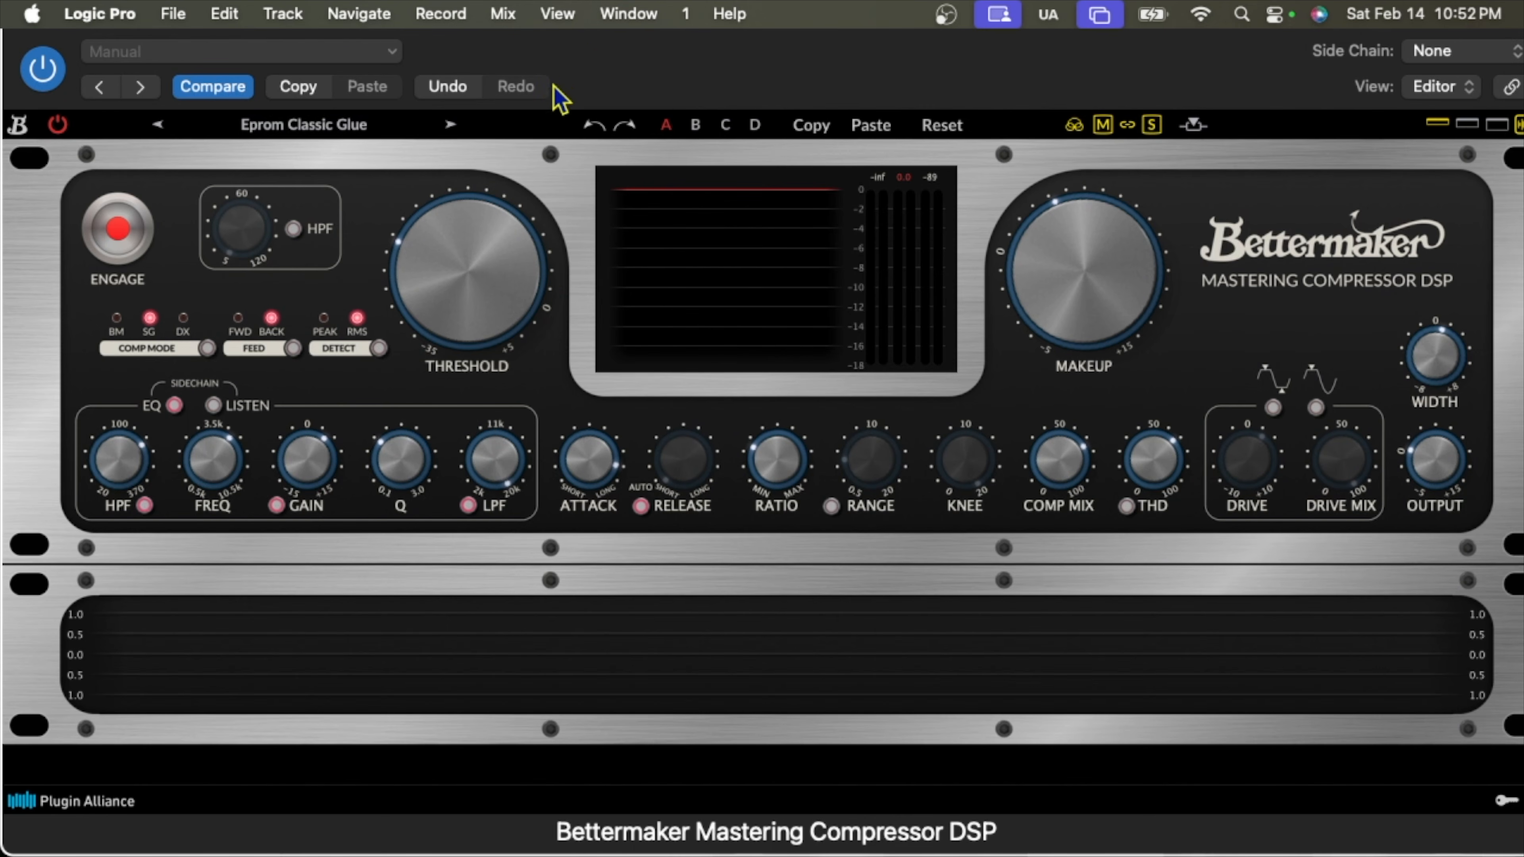
drag(589, 44, 585, 287)
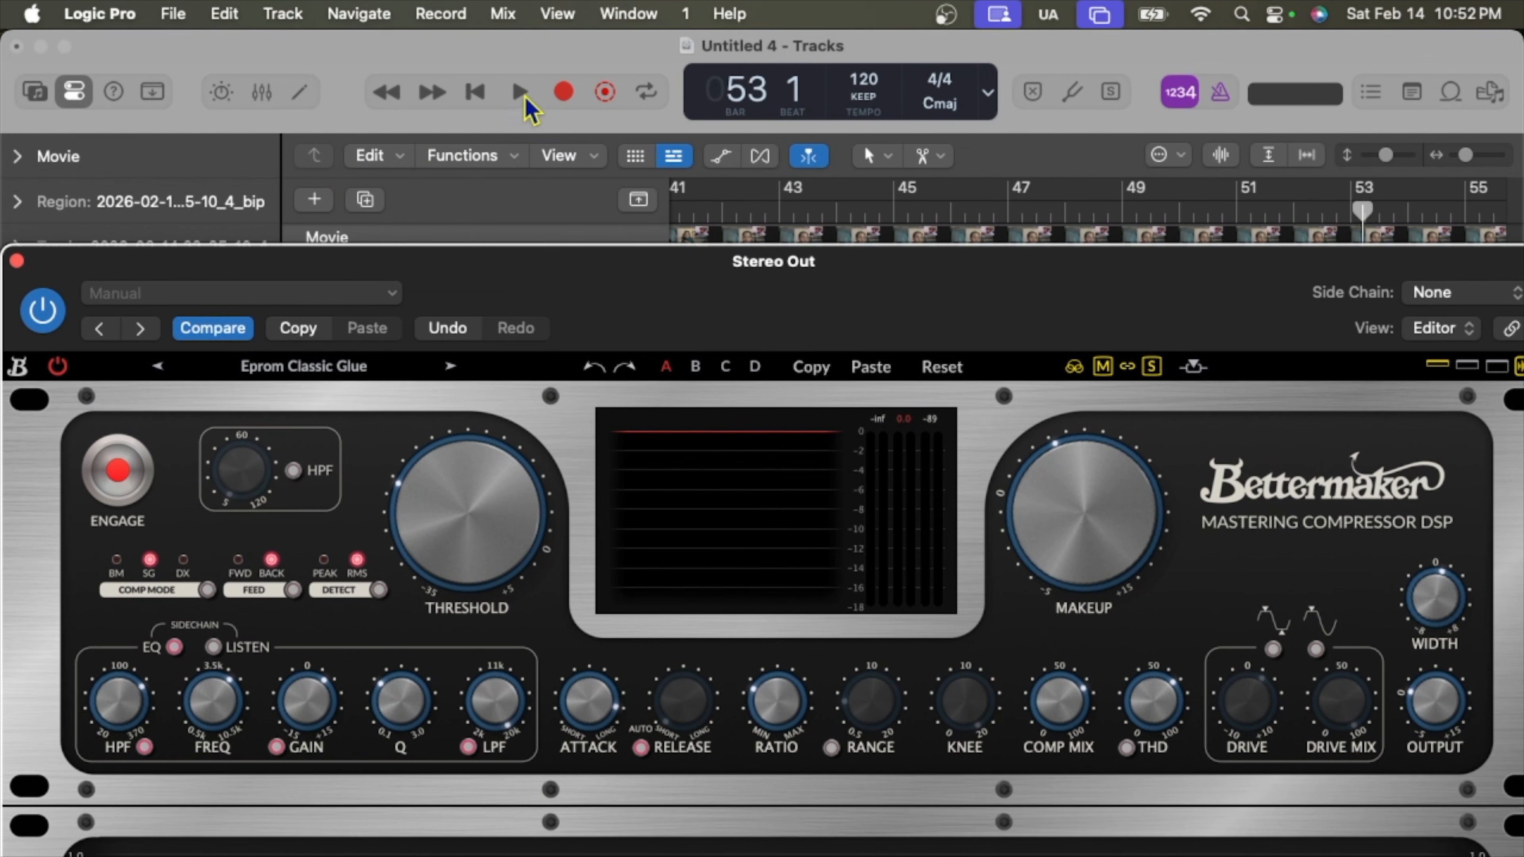
Start playback, switch on the Bettermaker's THD, and show the Movie preview again.
click(520, 93)
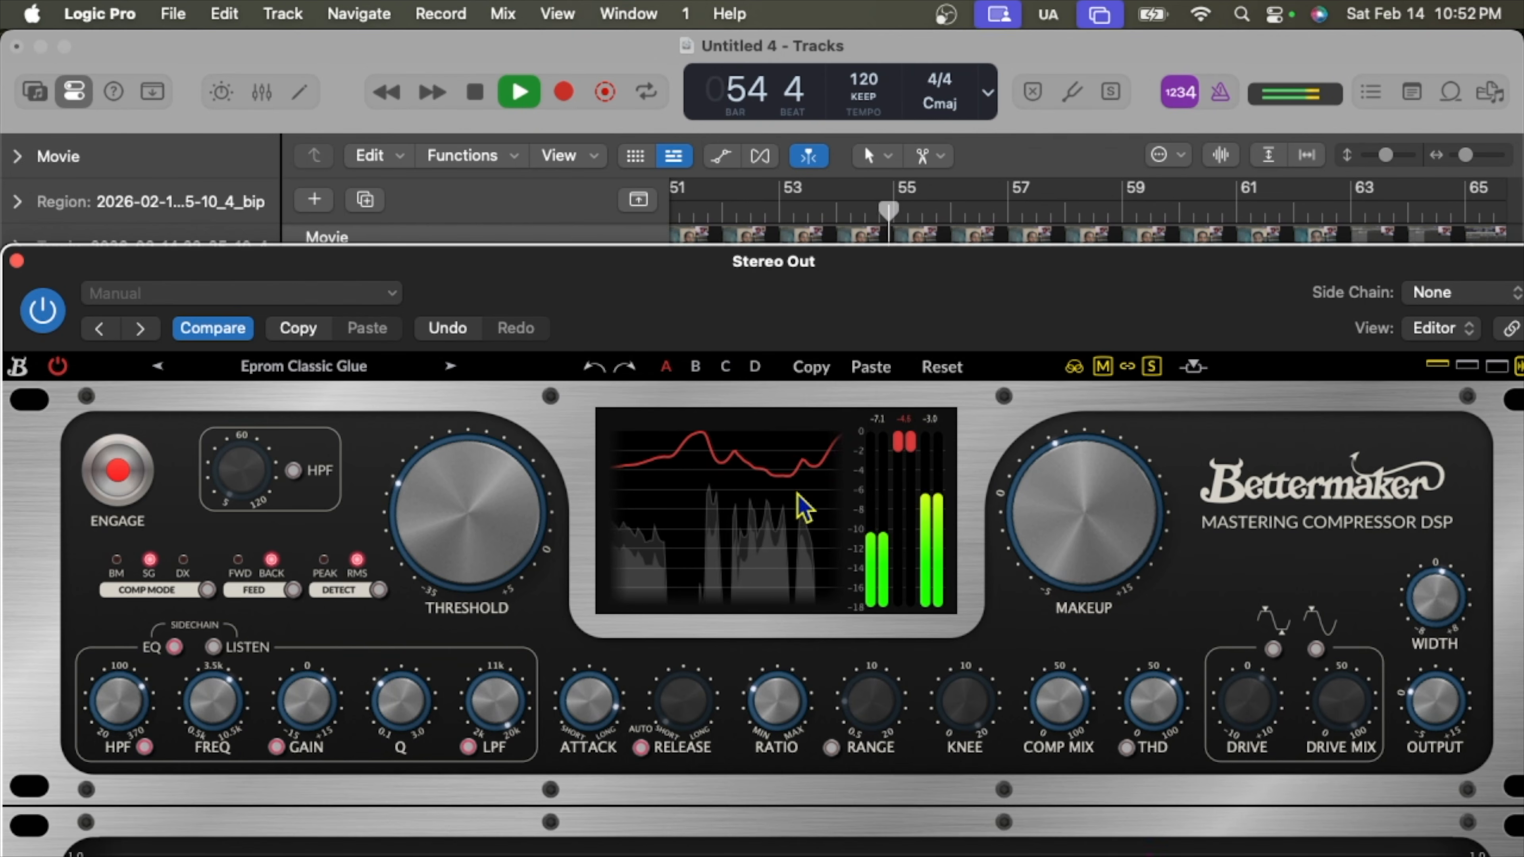
click(1126, 753)
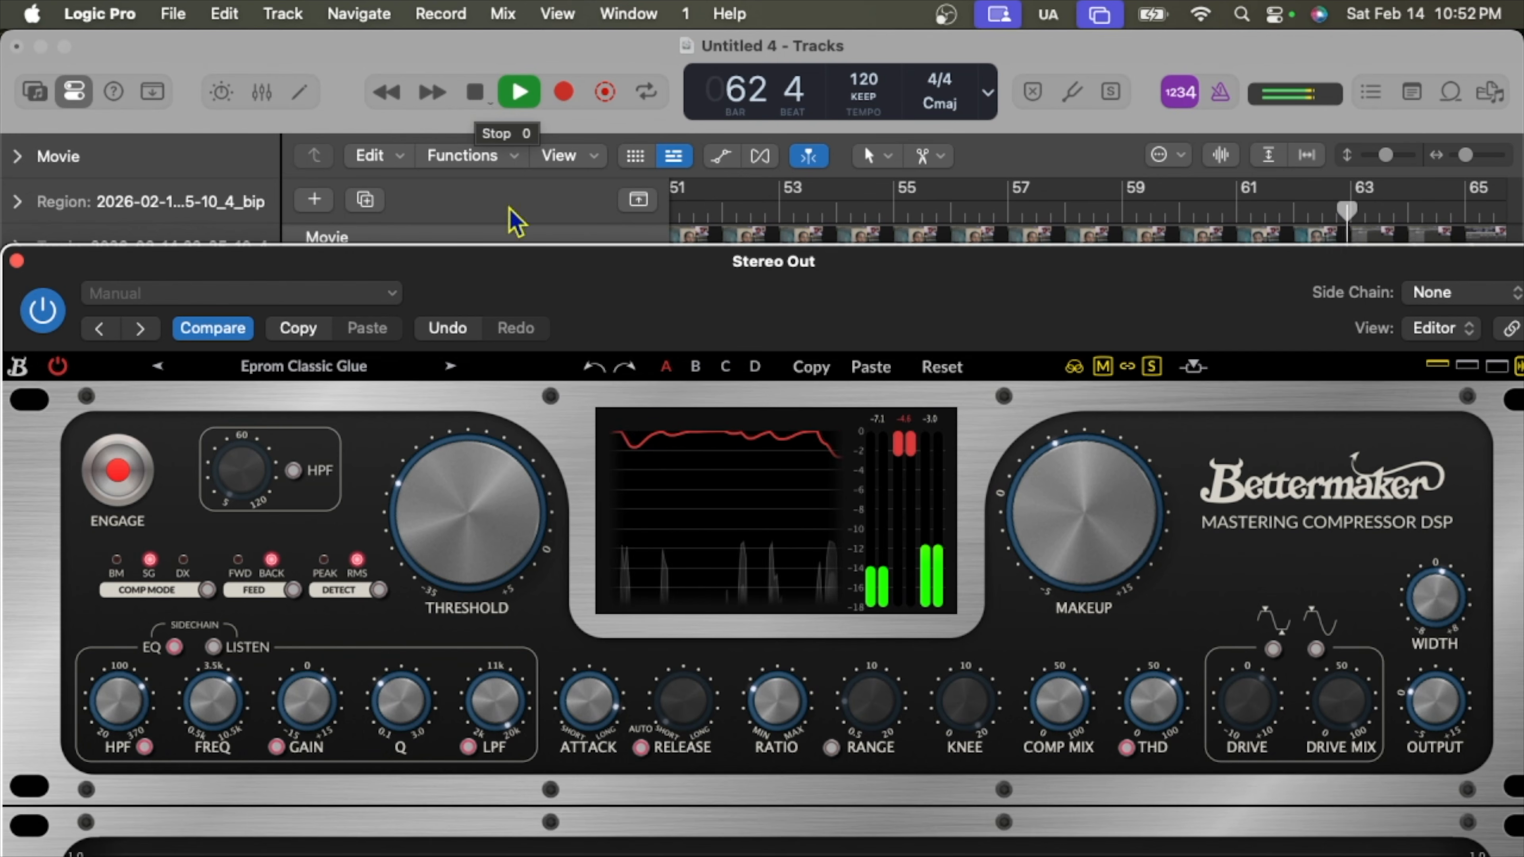
drag(554, 289, 554, 531)
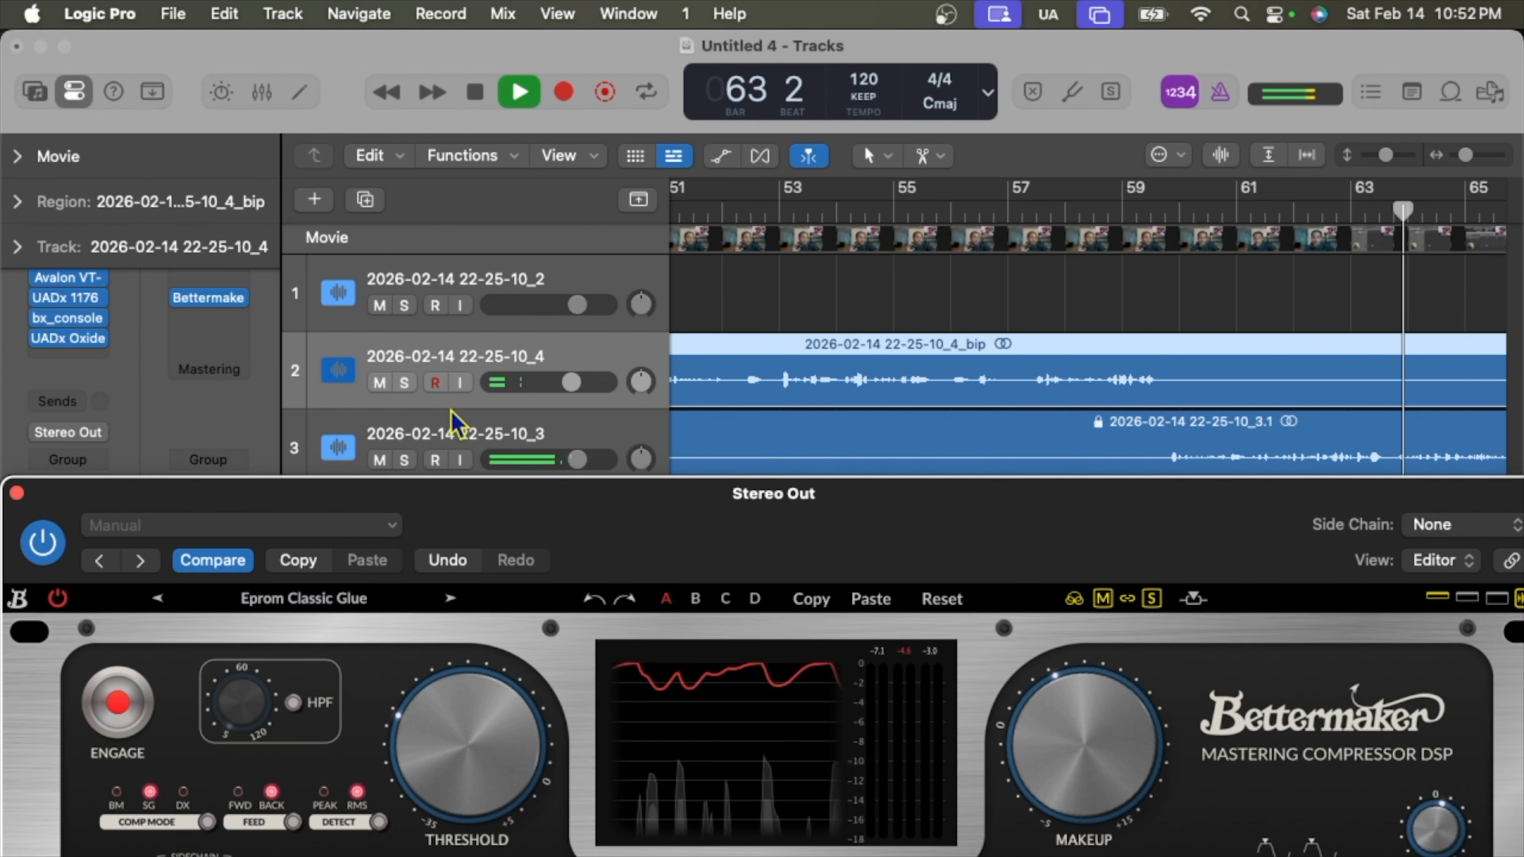
click(18, 157)
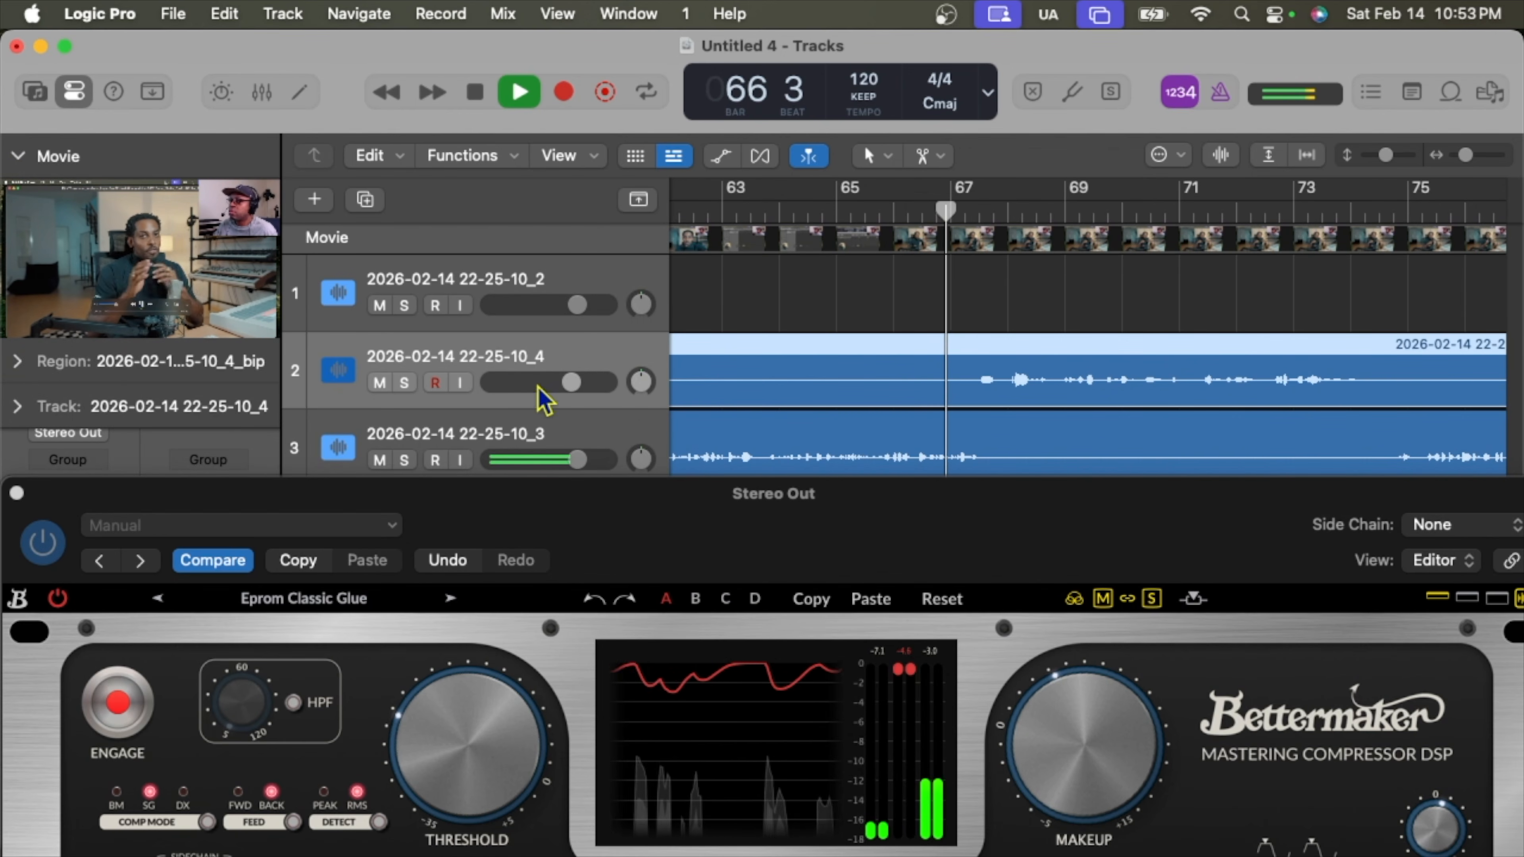
Lower track 2's volume to about -2.6 dB, then stop playback at bar 75.
drag(571, 383, 564, 383)
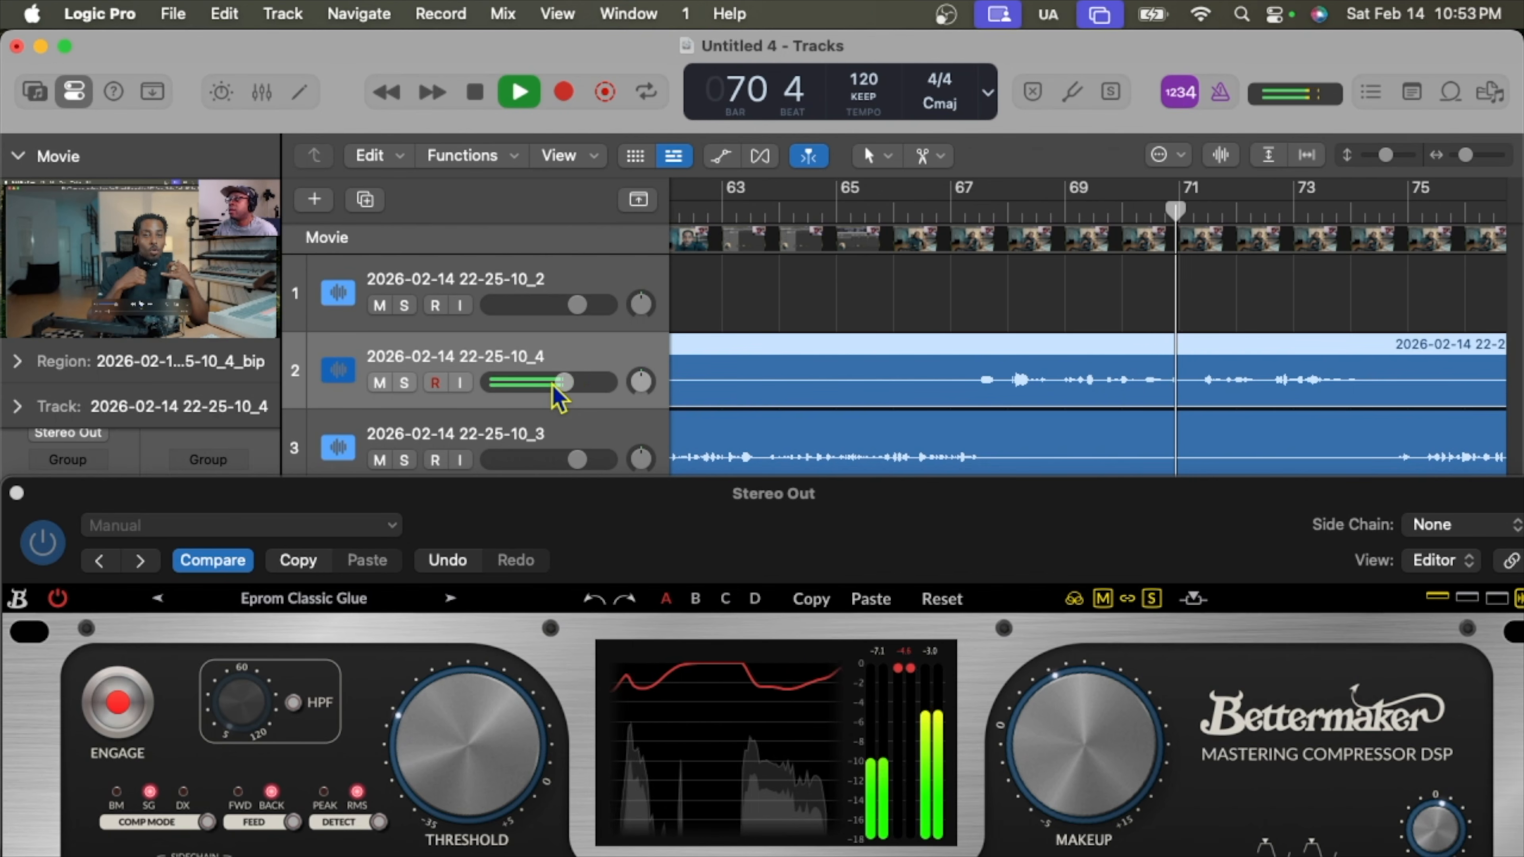
drag(564, 383, 555, 395)
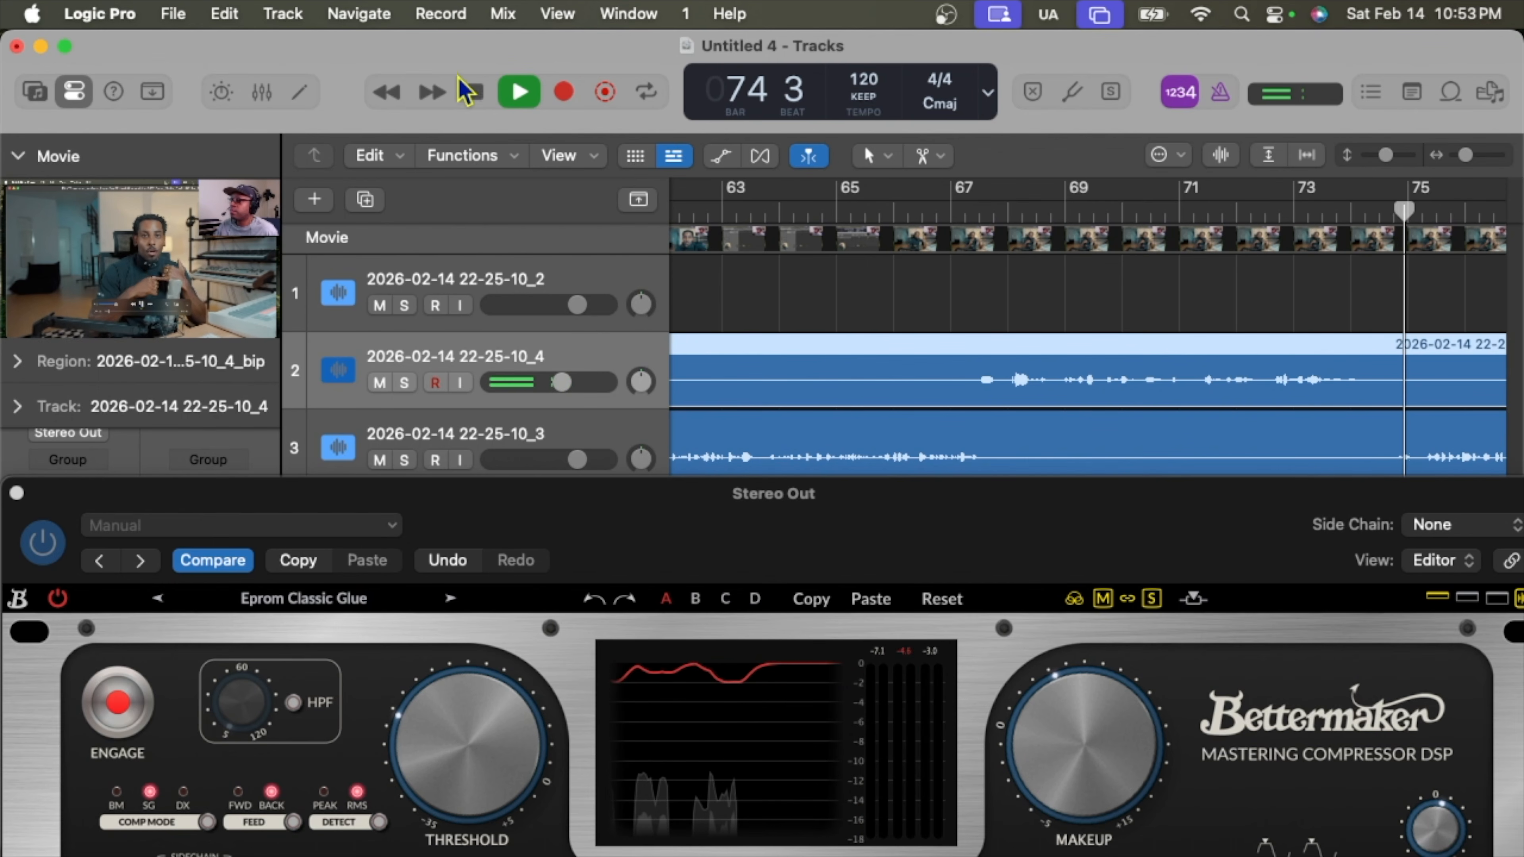
click(472, 94)
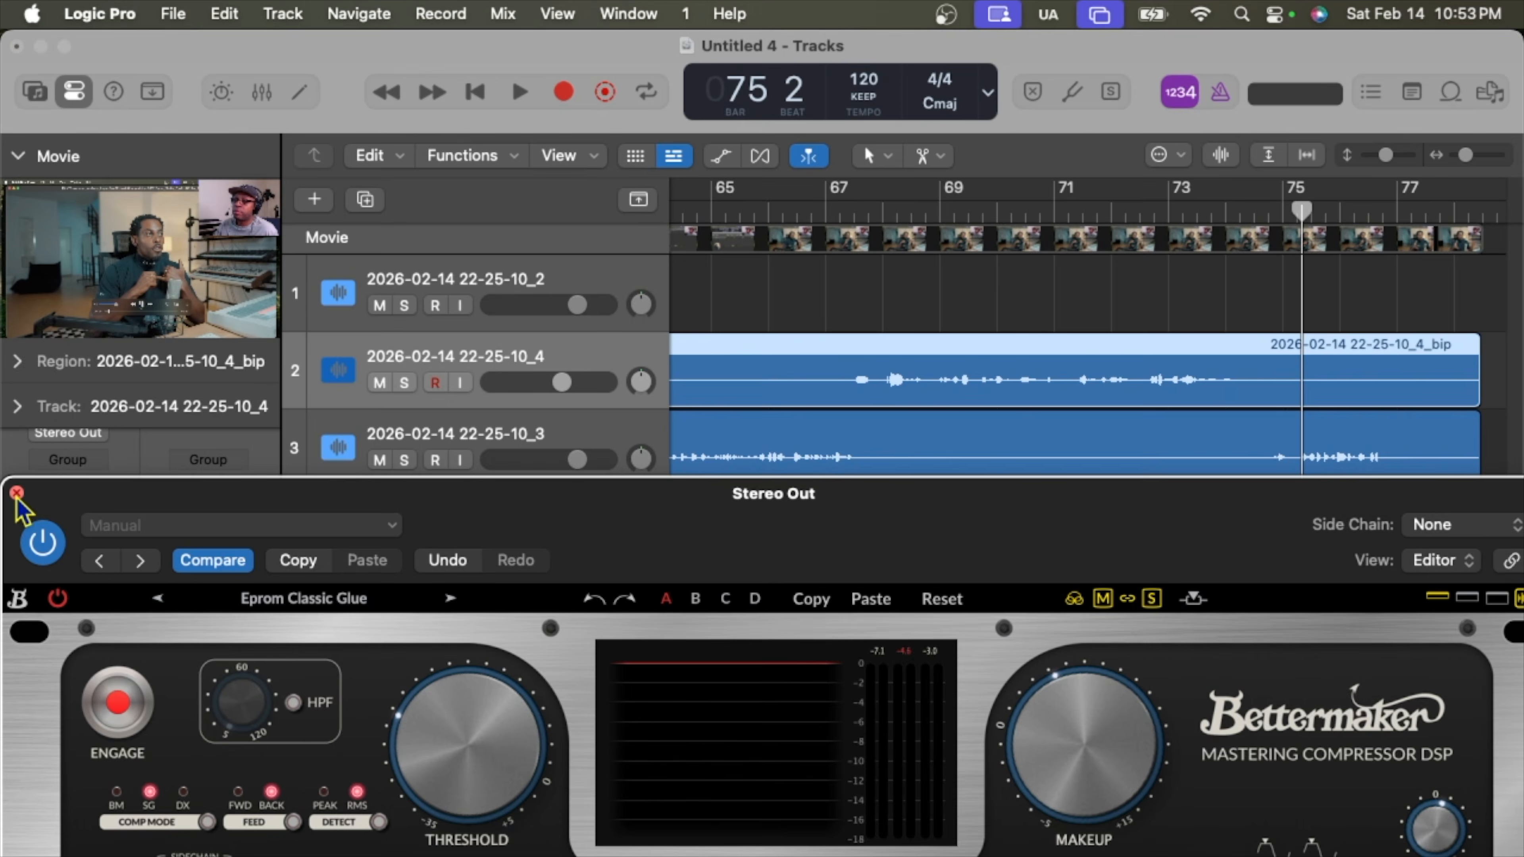
Close the Bettermaker window and return the playhead to bar 1, beat 1.
click(16, 492)
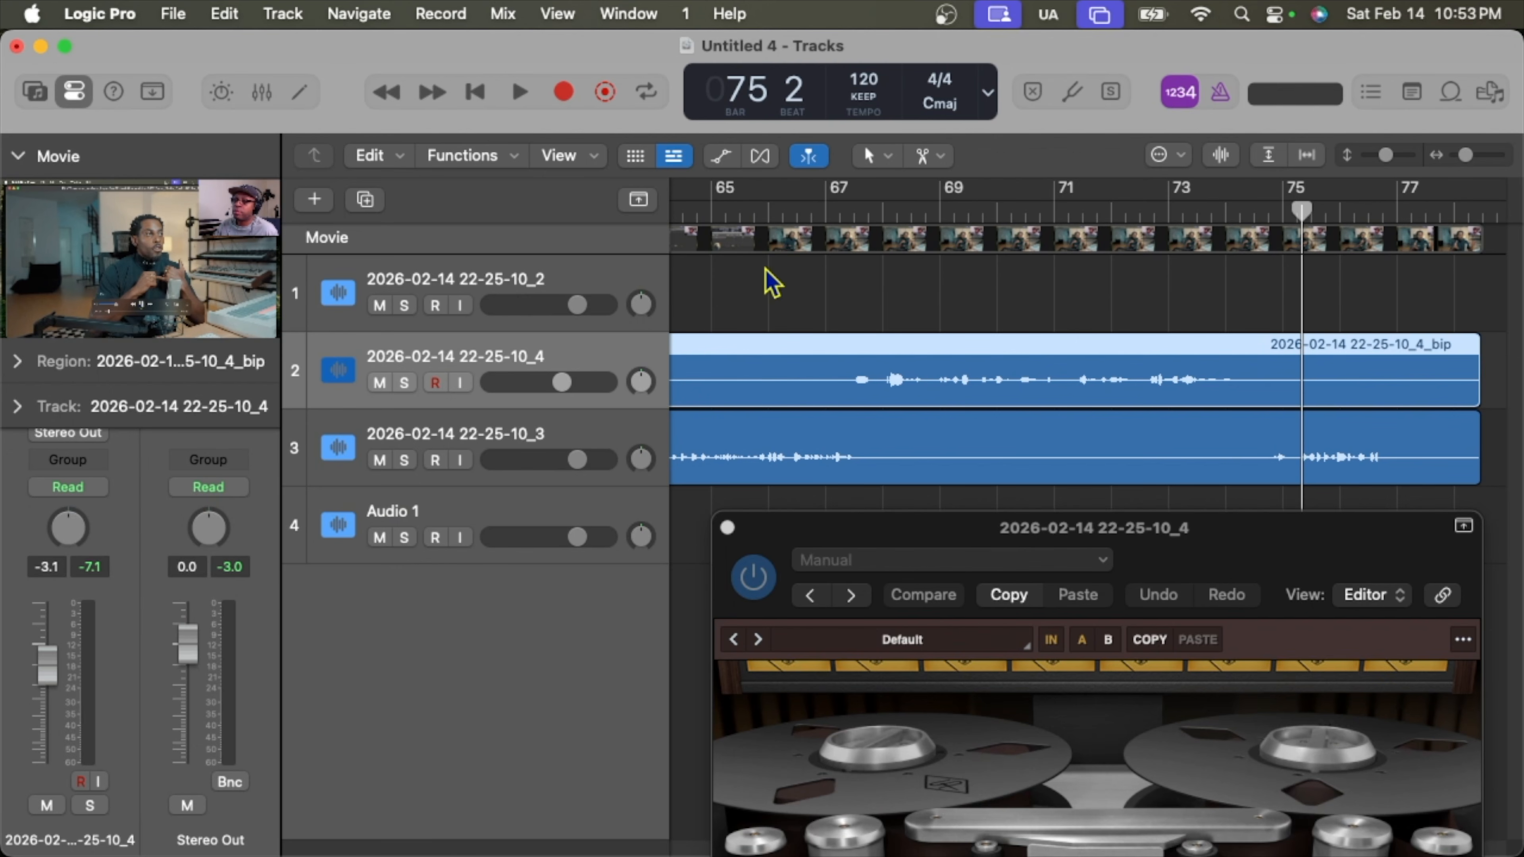
drag(1301, 211, 627, 239)
drag(627, 239, 1117, 259)
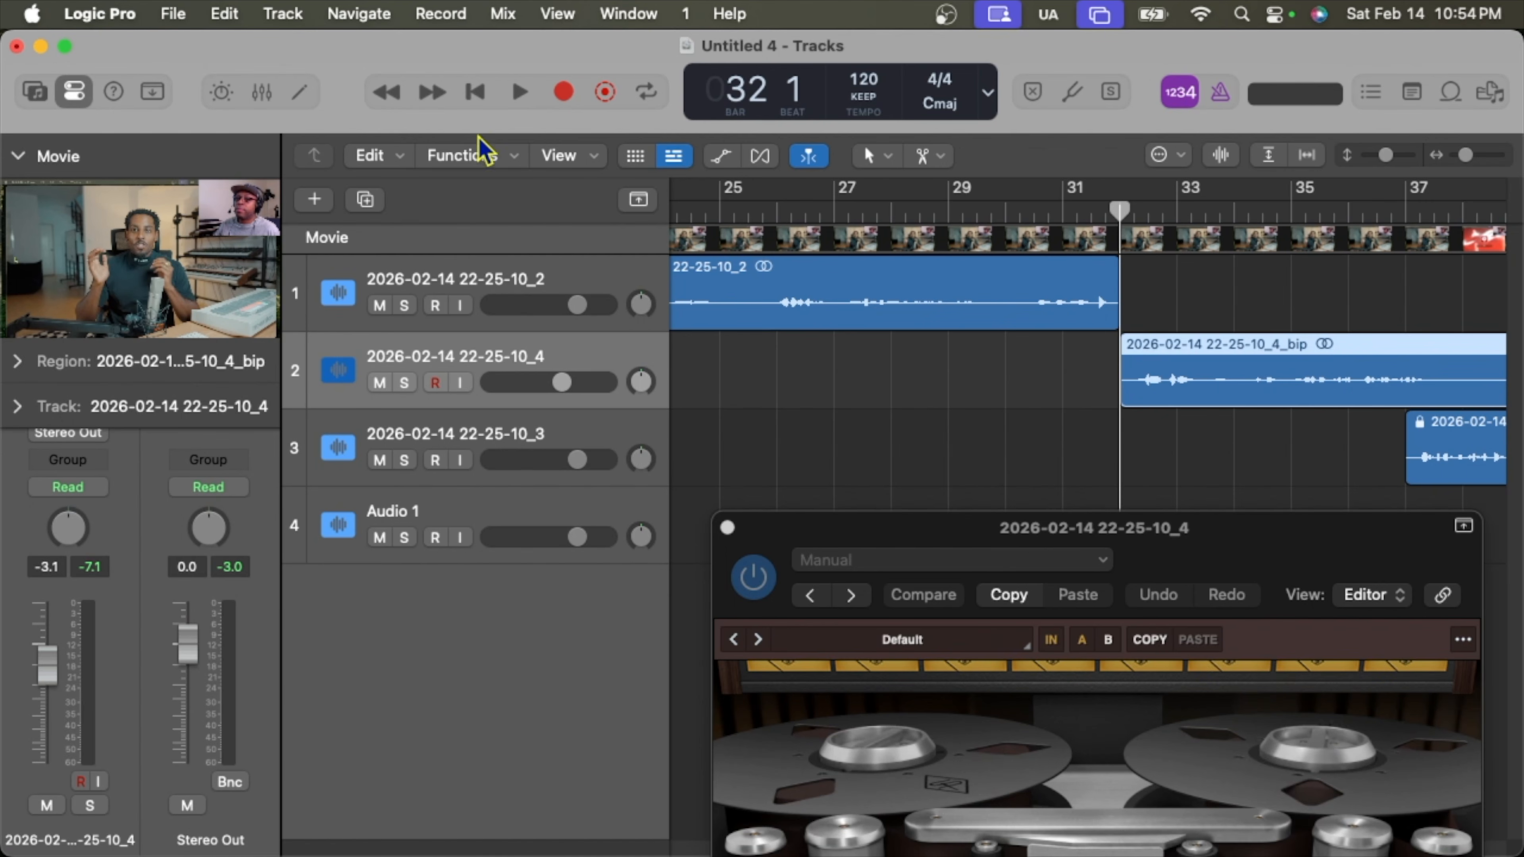
click(475, 94)
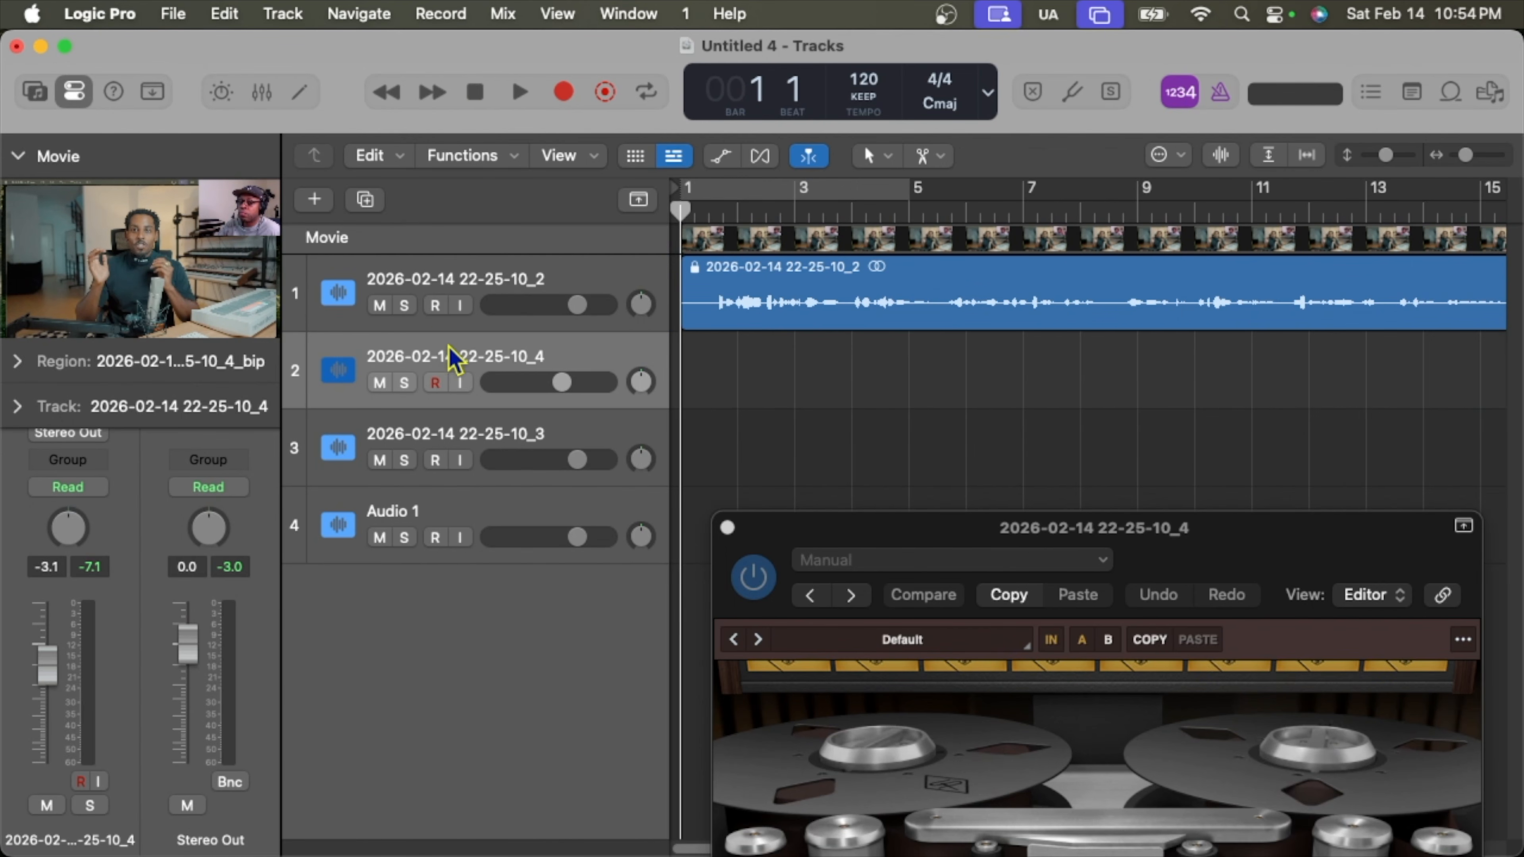
Hide the movie preview and remove bx_console from the vocal track's inserts.
click(17, 154)
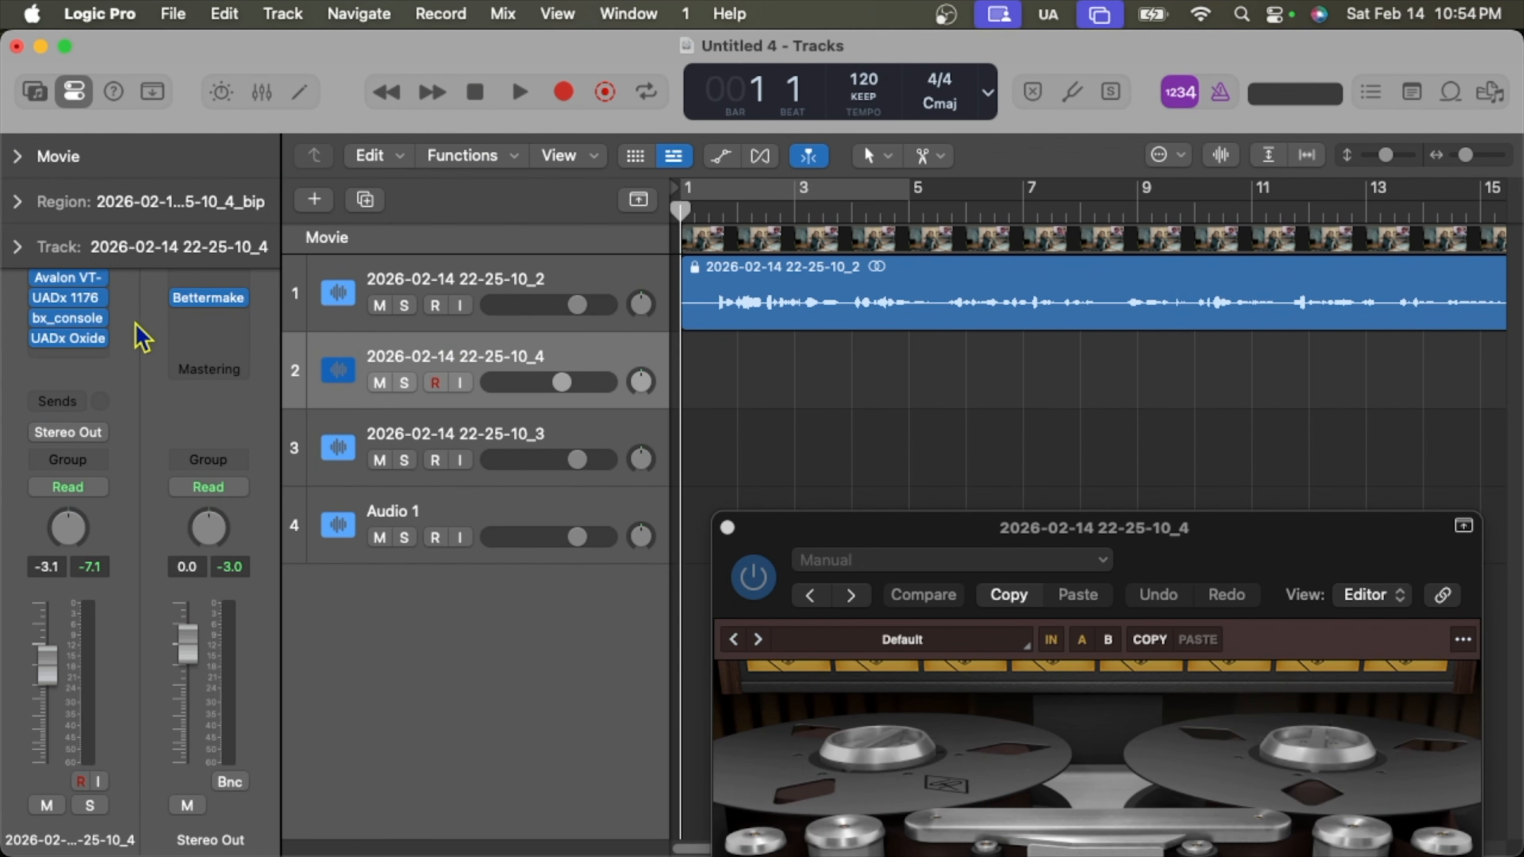
mouse_move(104, 342)
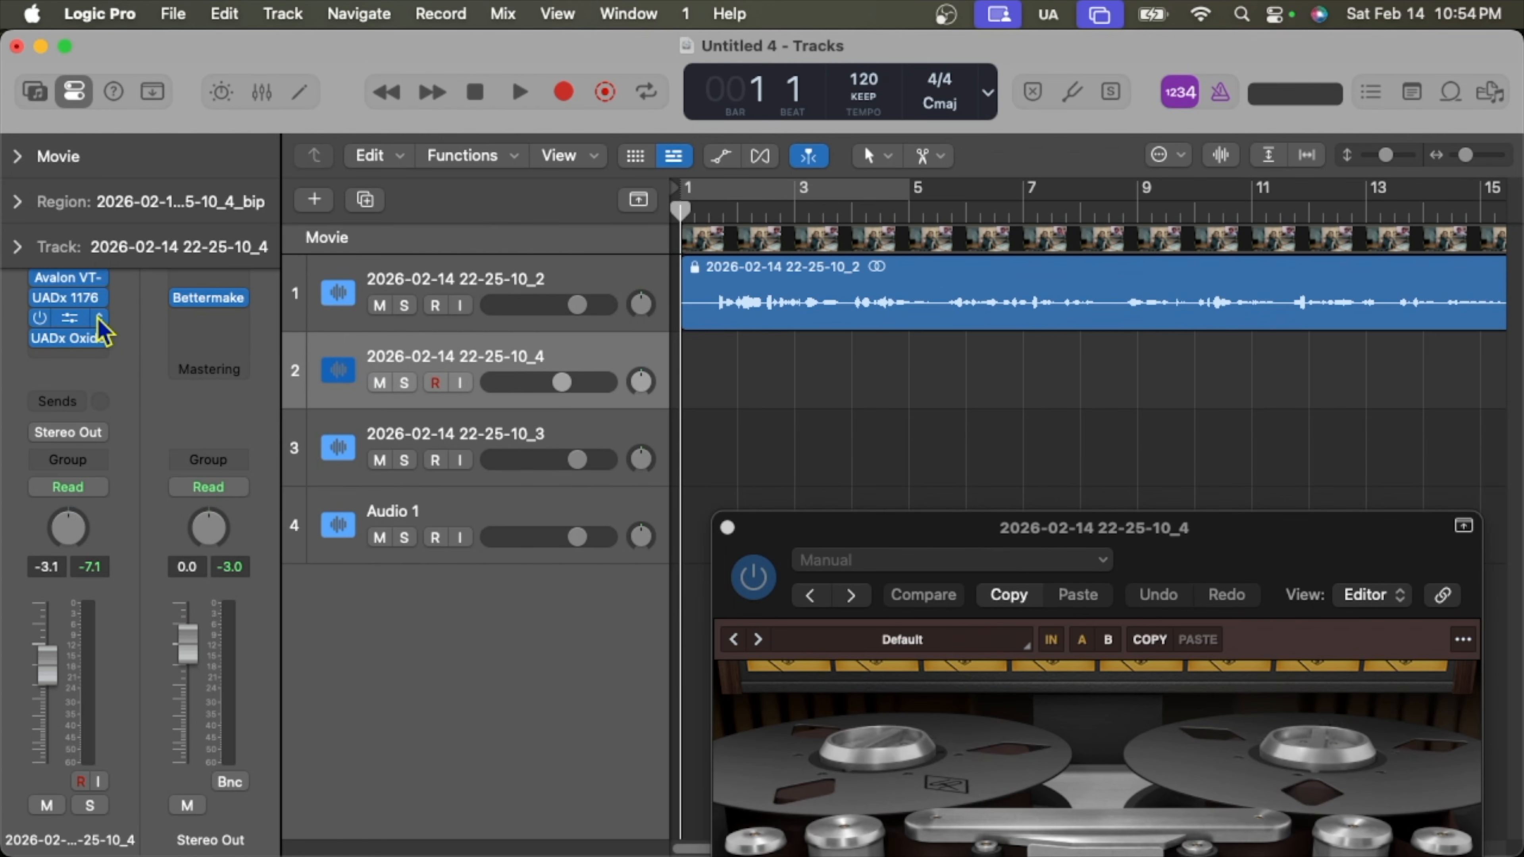
click(99, 319)
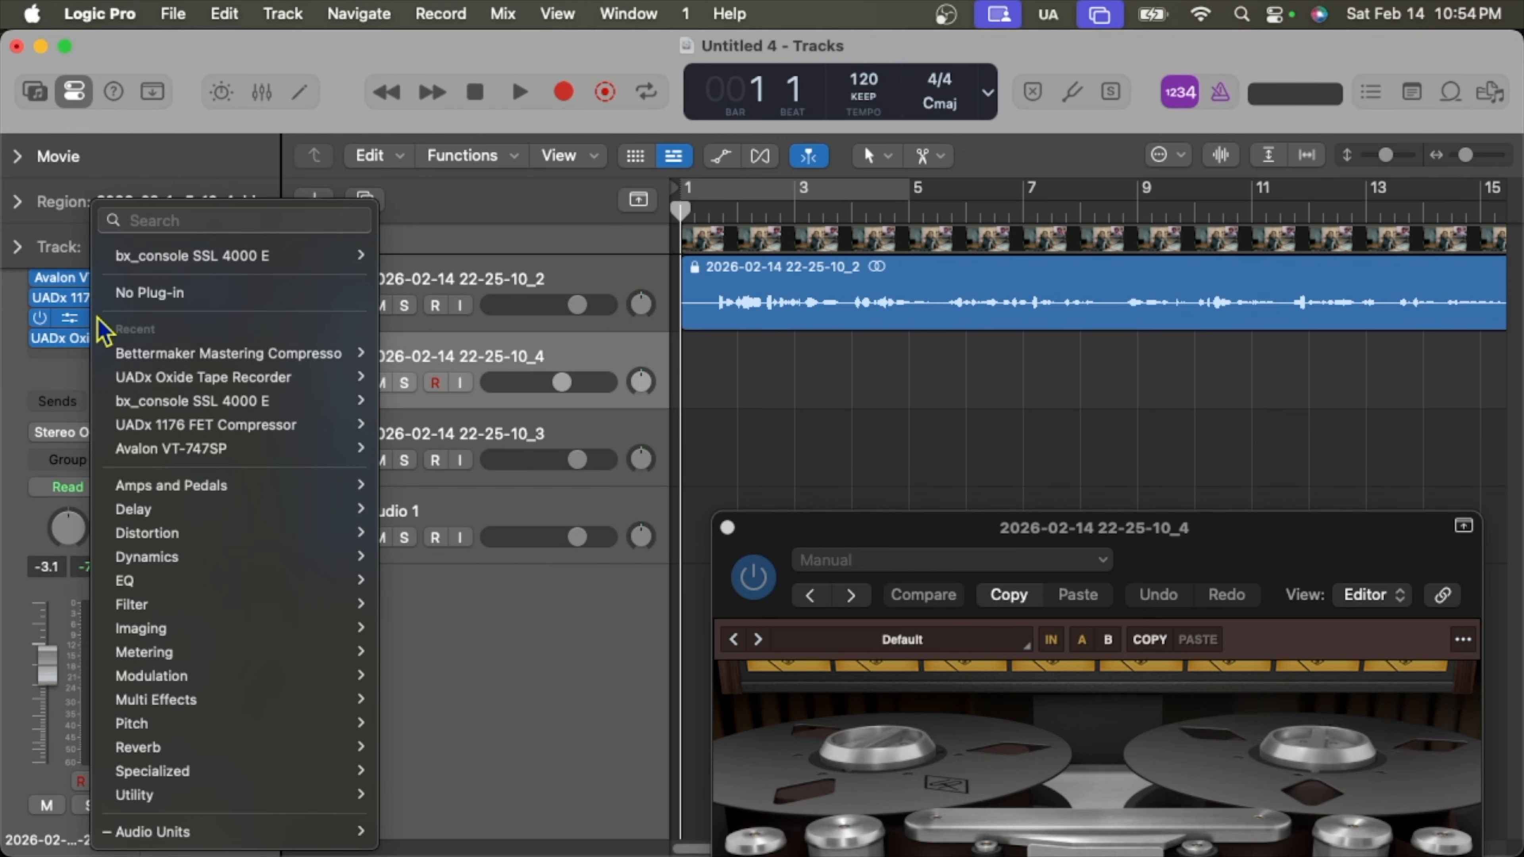
click(150, 293)
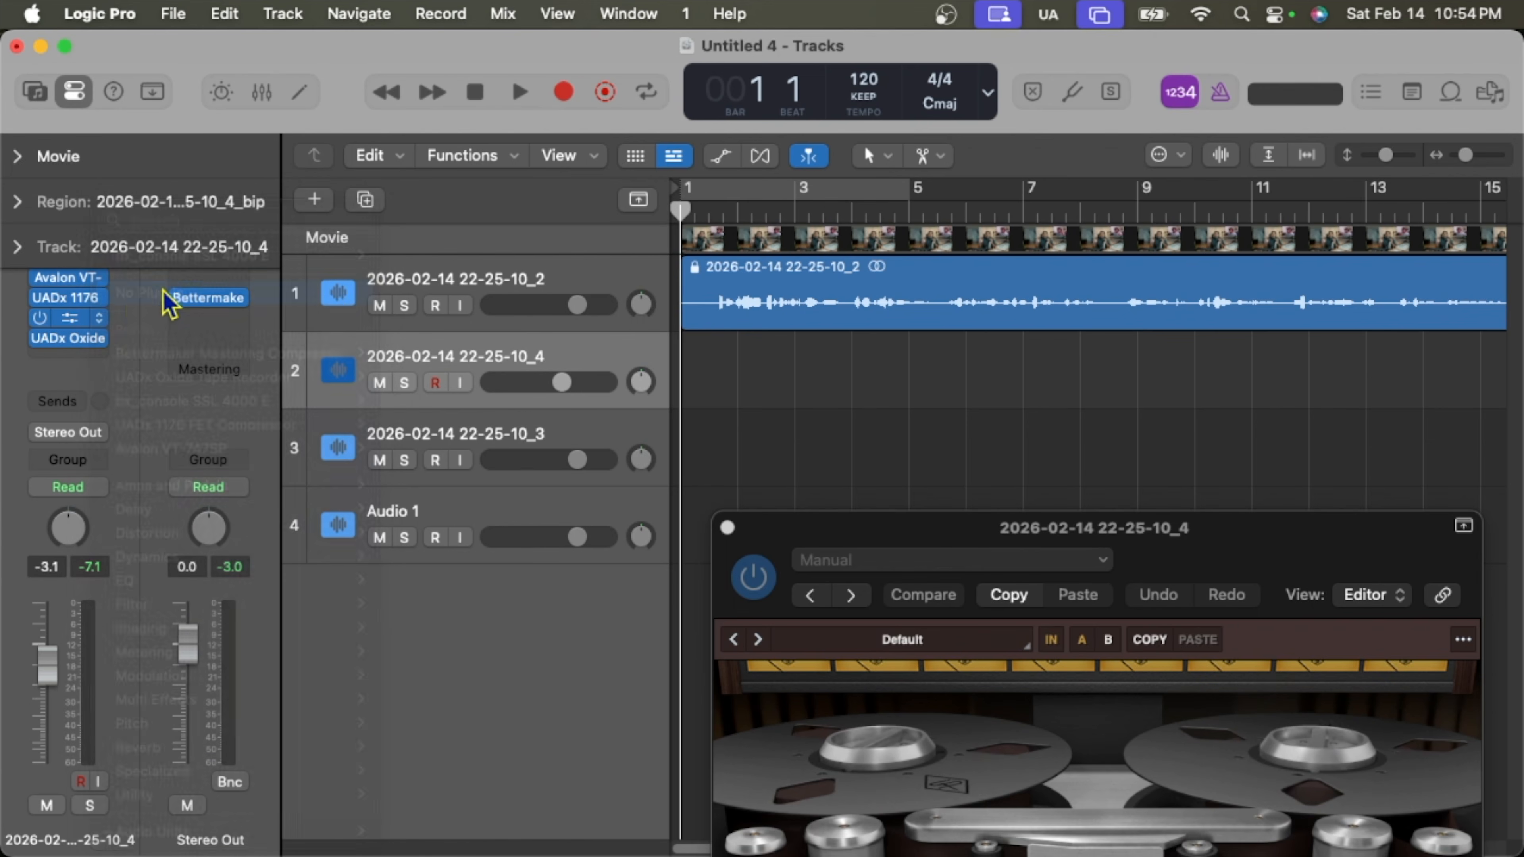
Remove the UADx 1176 and Avalon VT plug-ins, leaving only UADx Oxide.
click(99, 298)
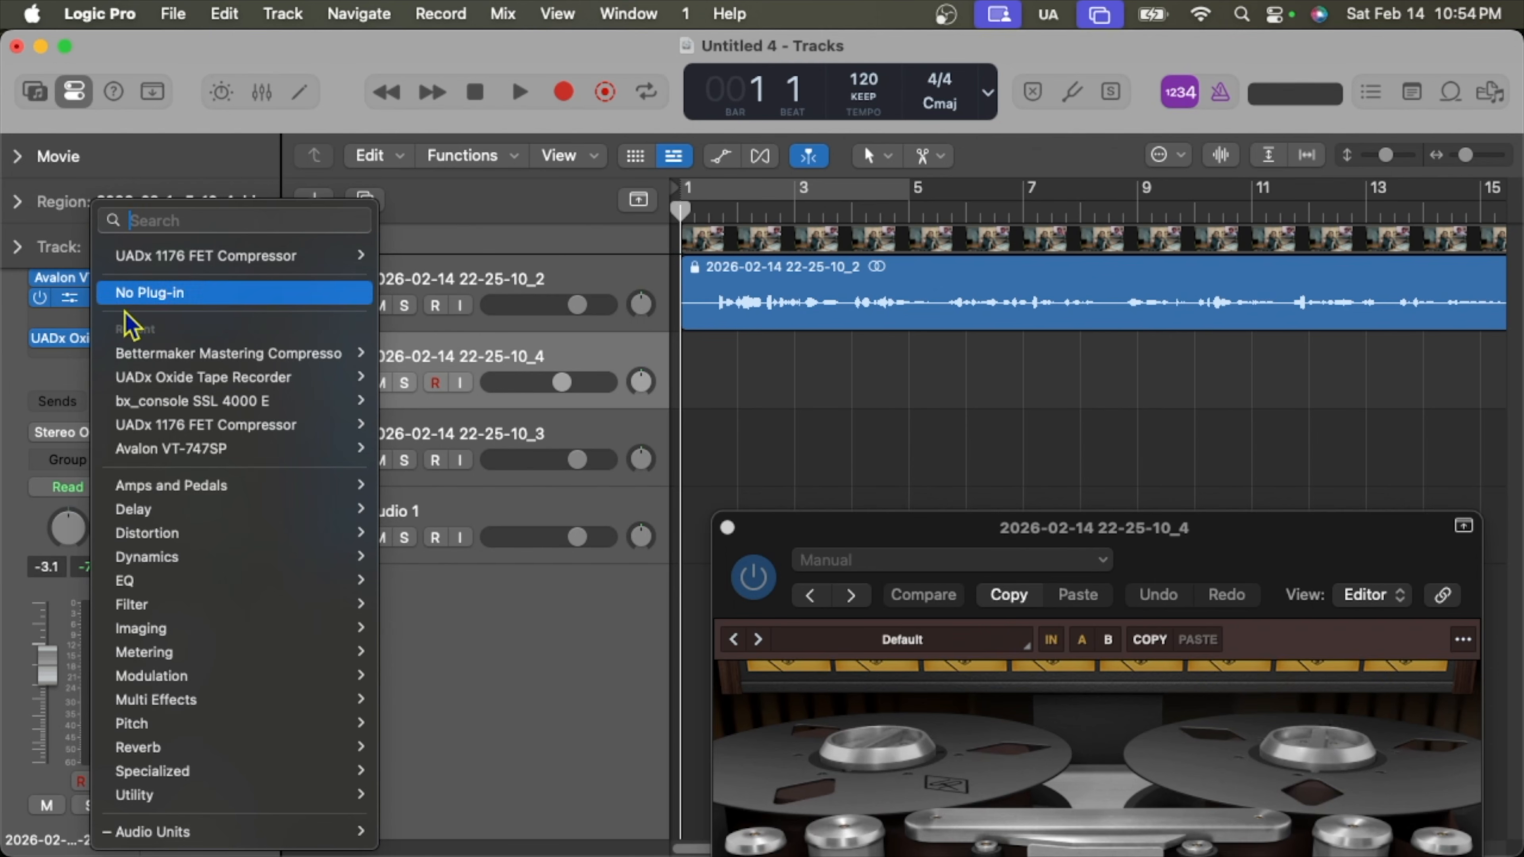
click(160, 297)
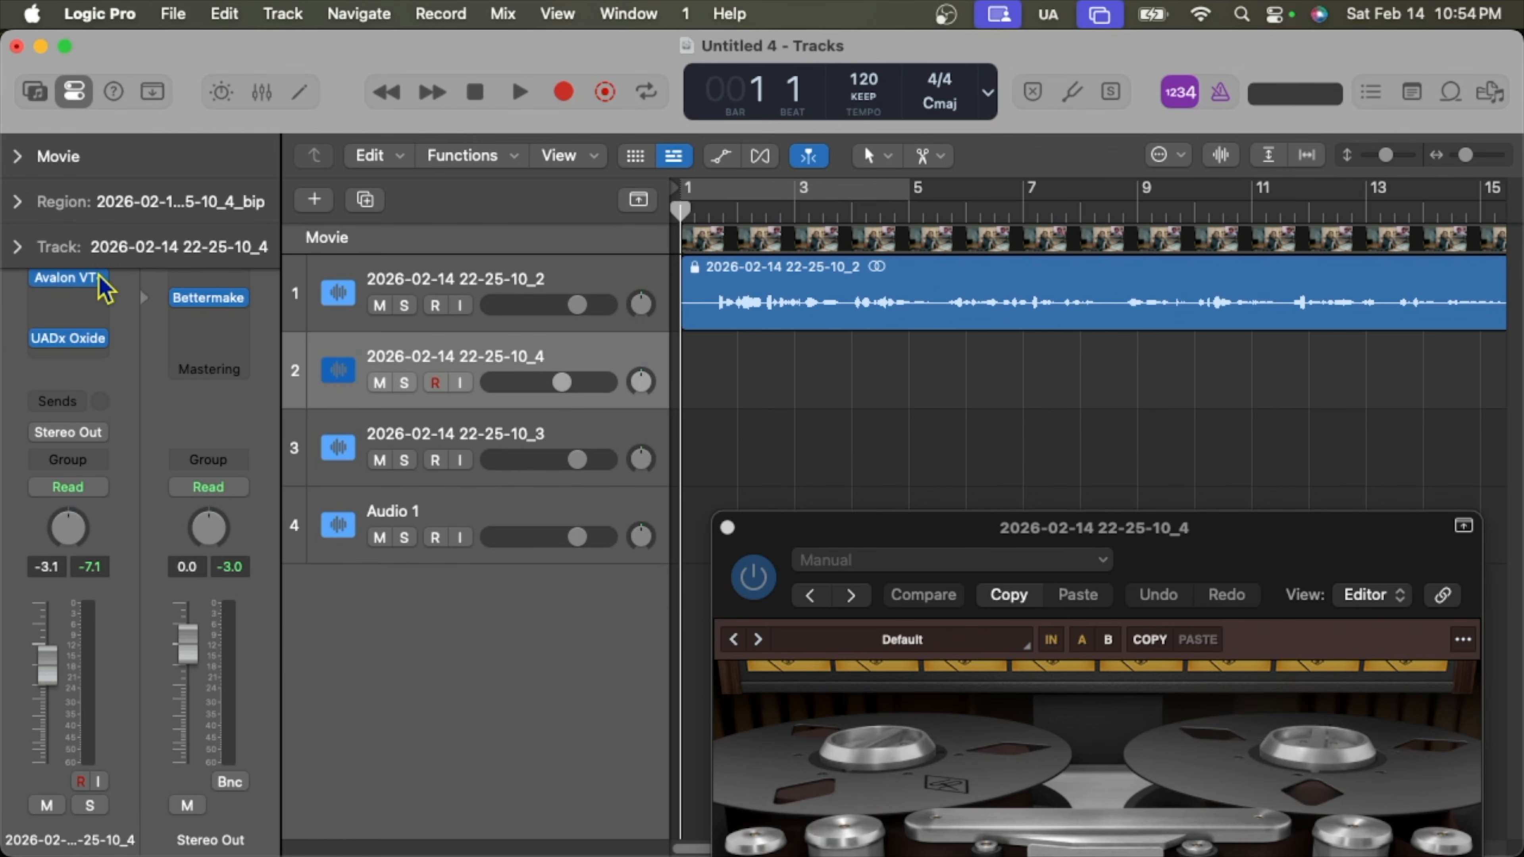
click(105, 288)
click(144, 294)
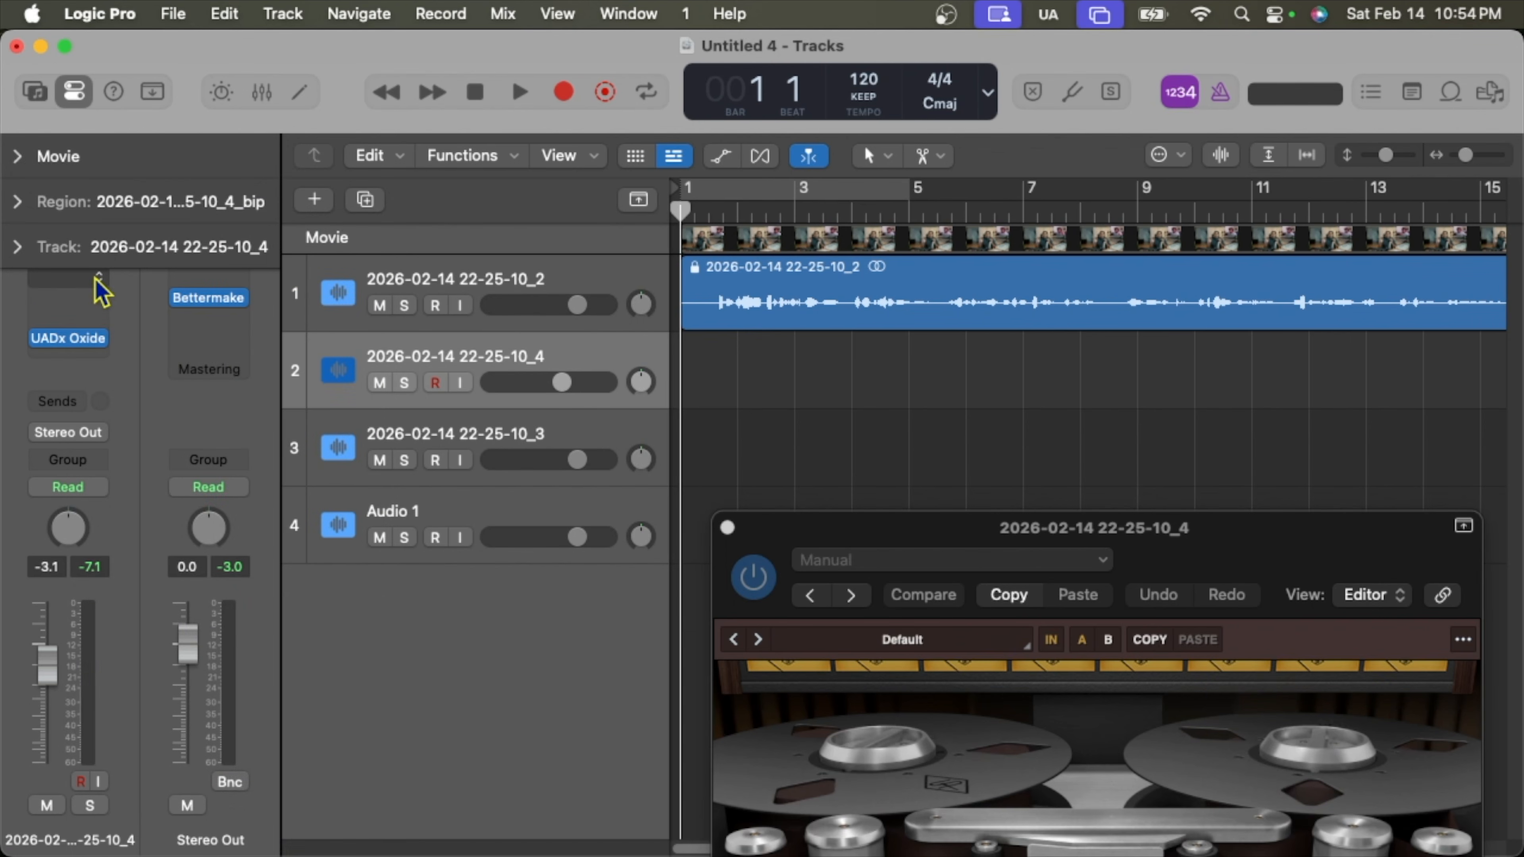
click(98, 282)
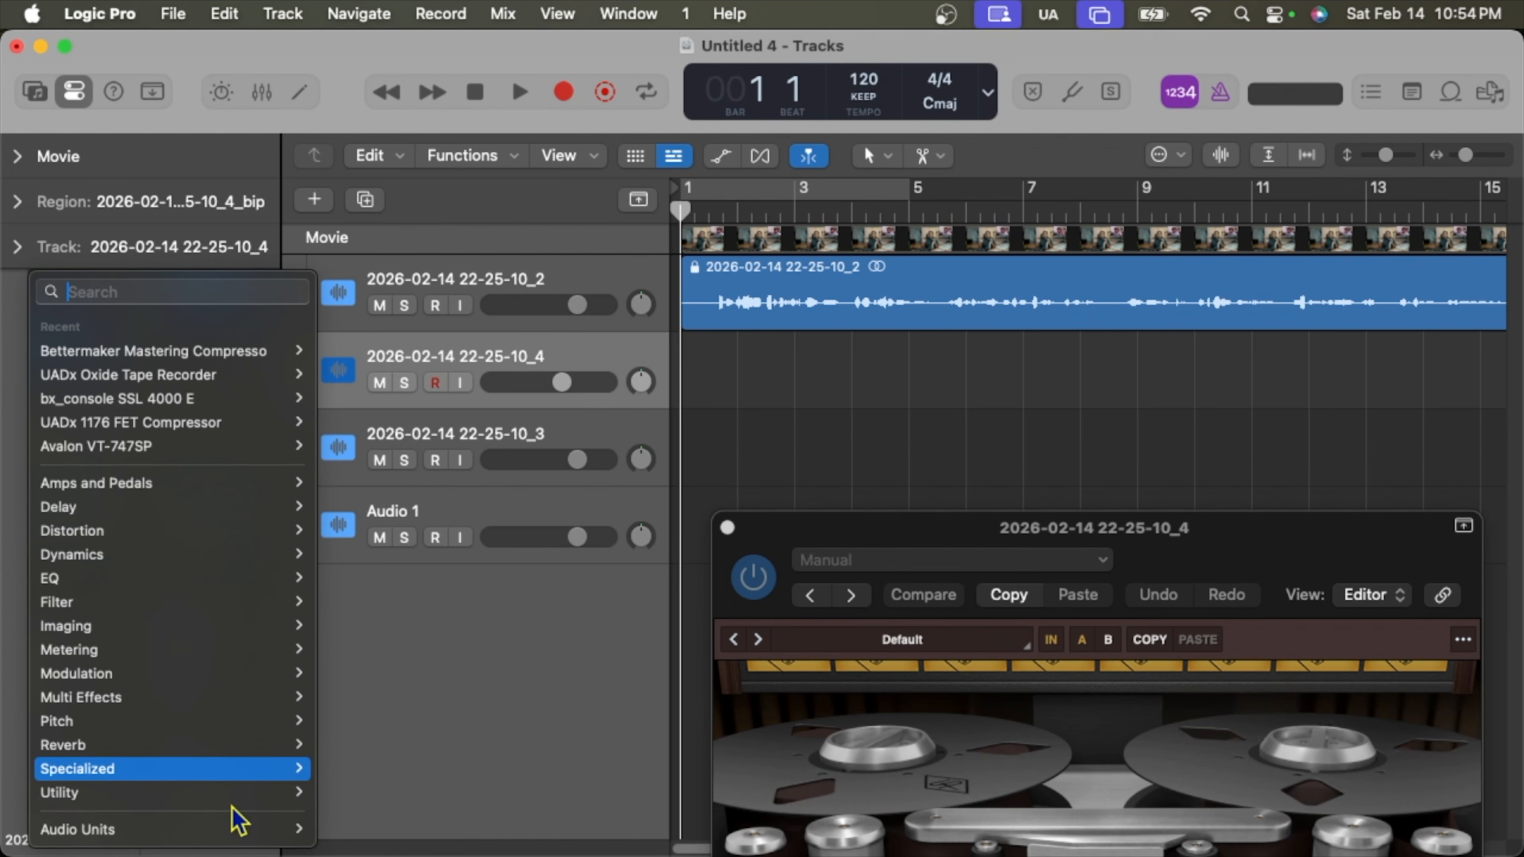
Insert Audio Units > Nuro Audio > Xvox Pro in Stereo ahead of UADx Oxide.
mouse_move(287, 838)
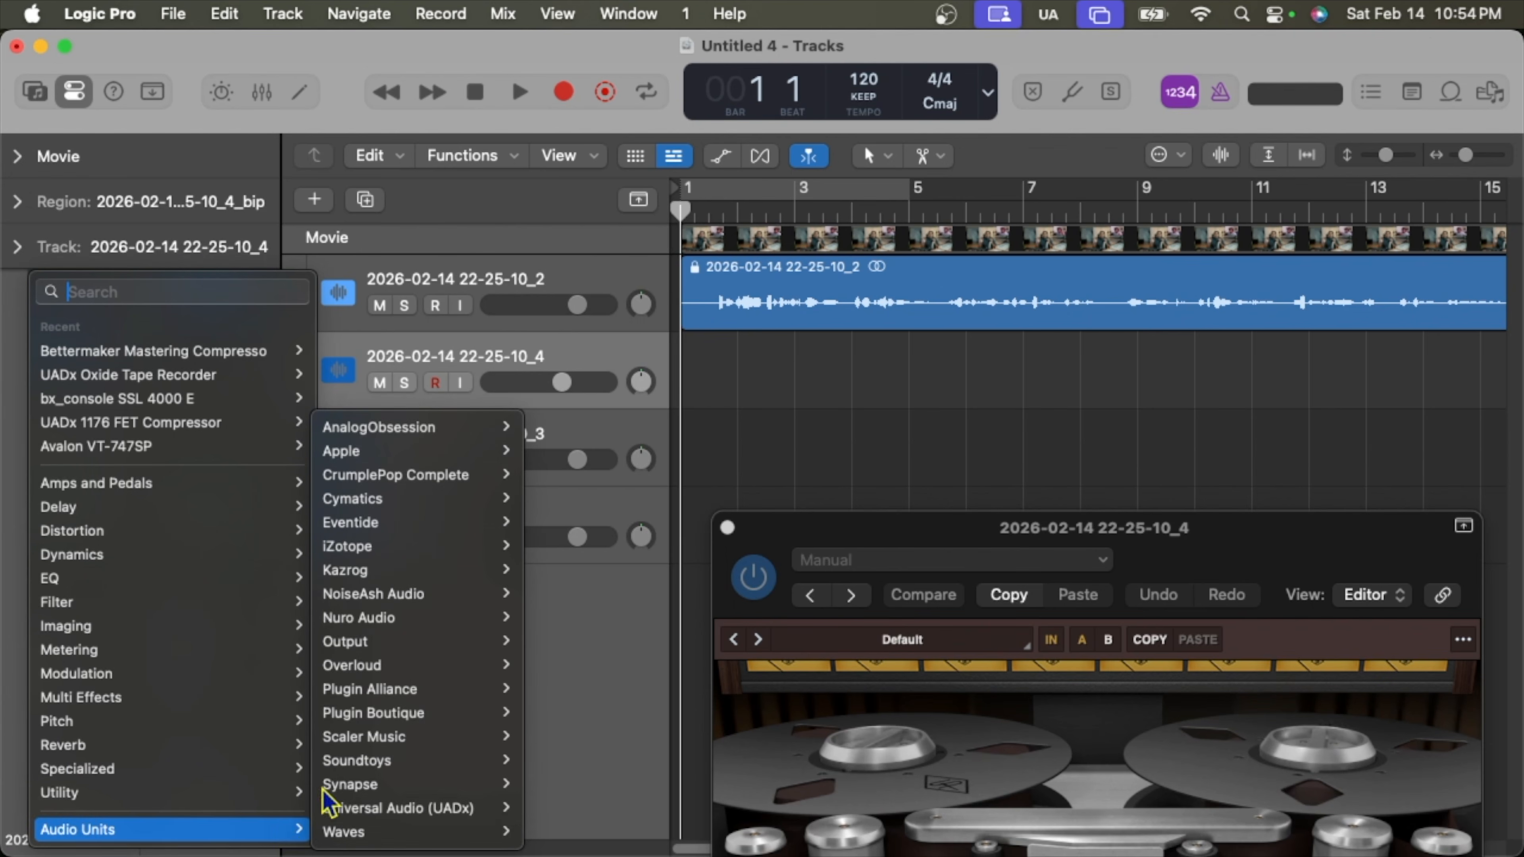
mouse_move(402, 616)
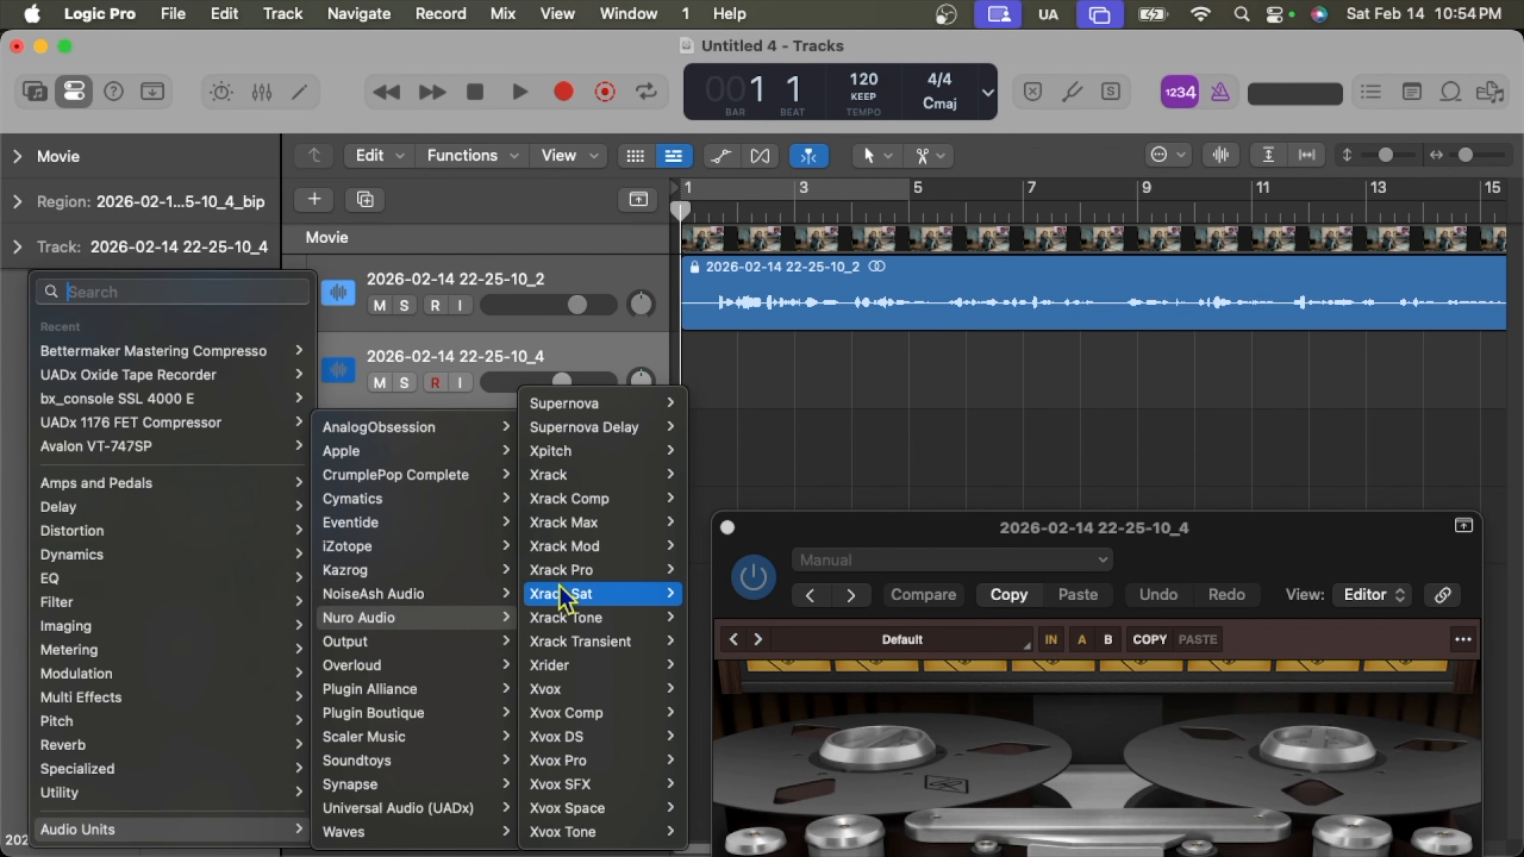
mouse_move(582, 533)
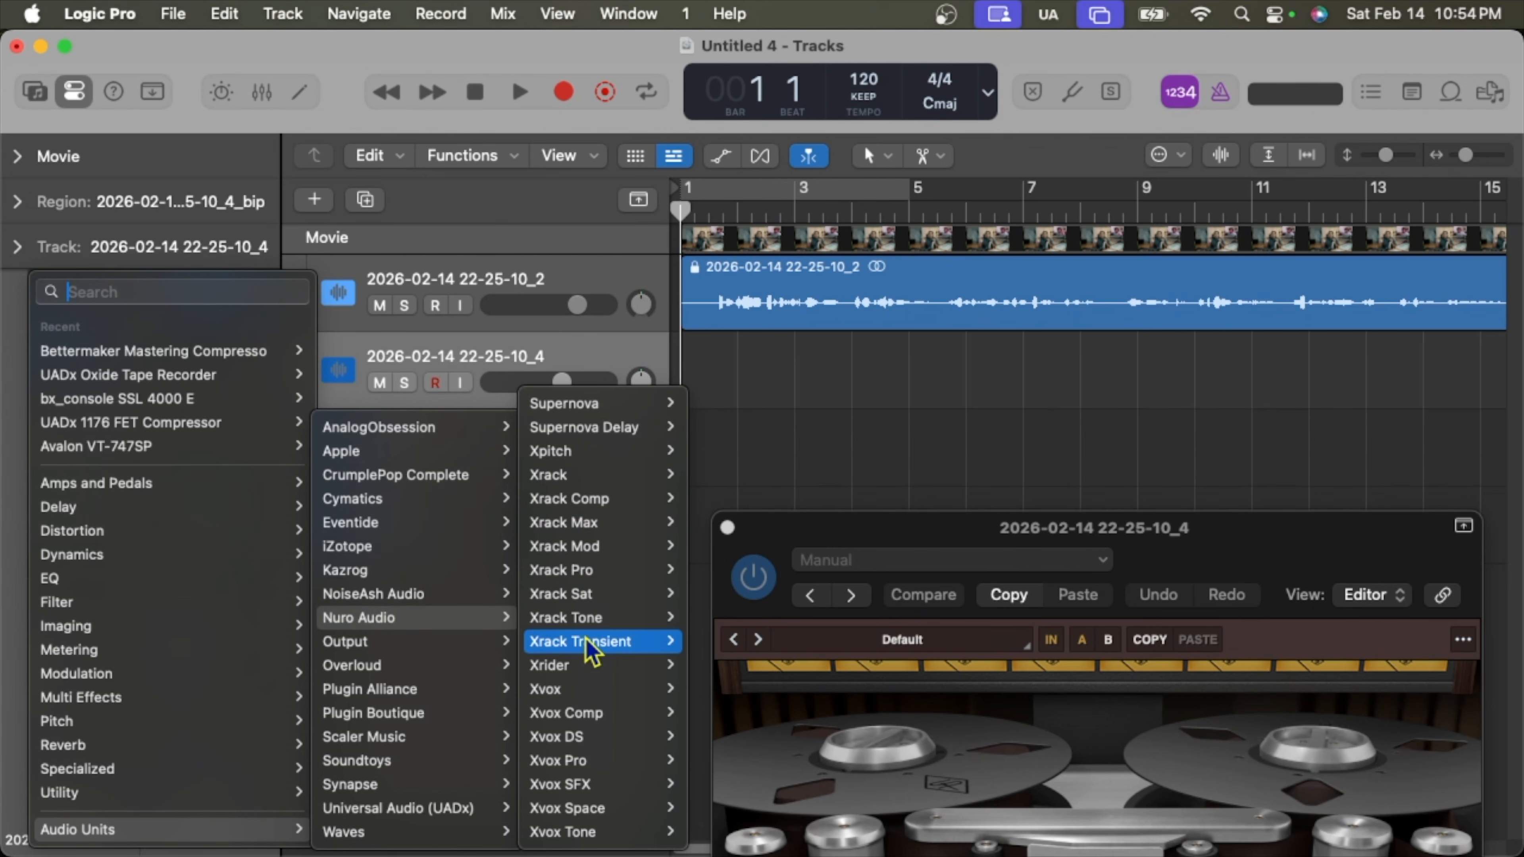
mouse_move(591, 723)
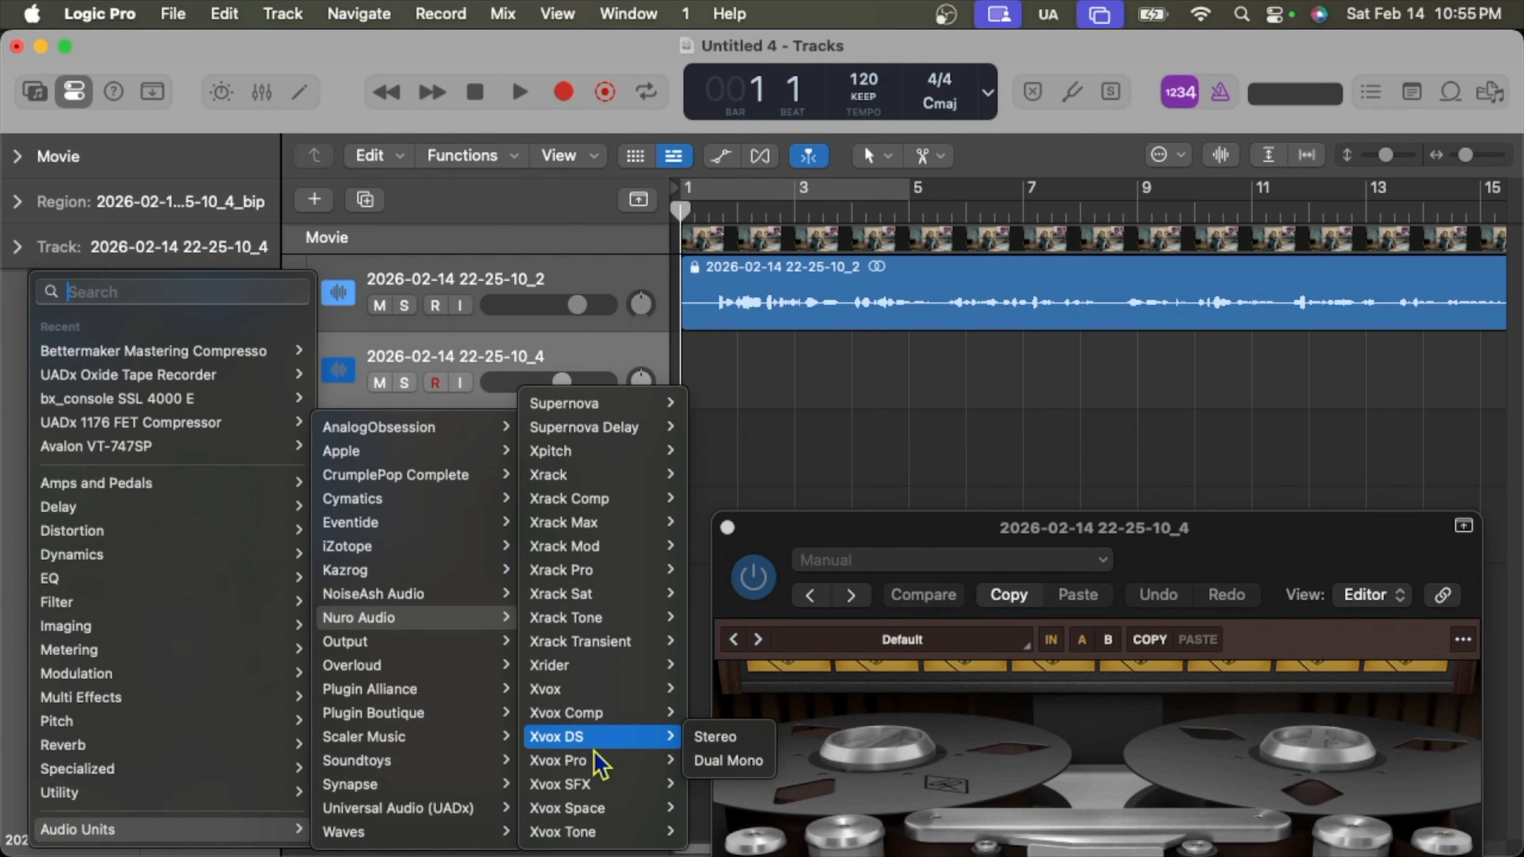
mouse_move(596, 761)
click(714, 761)
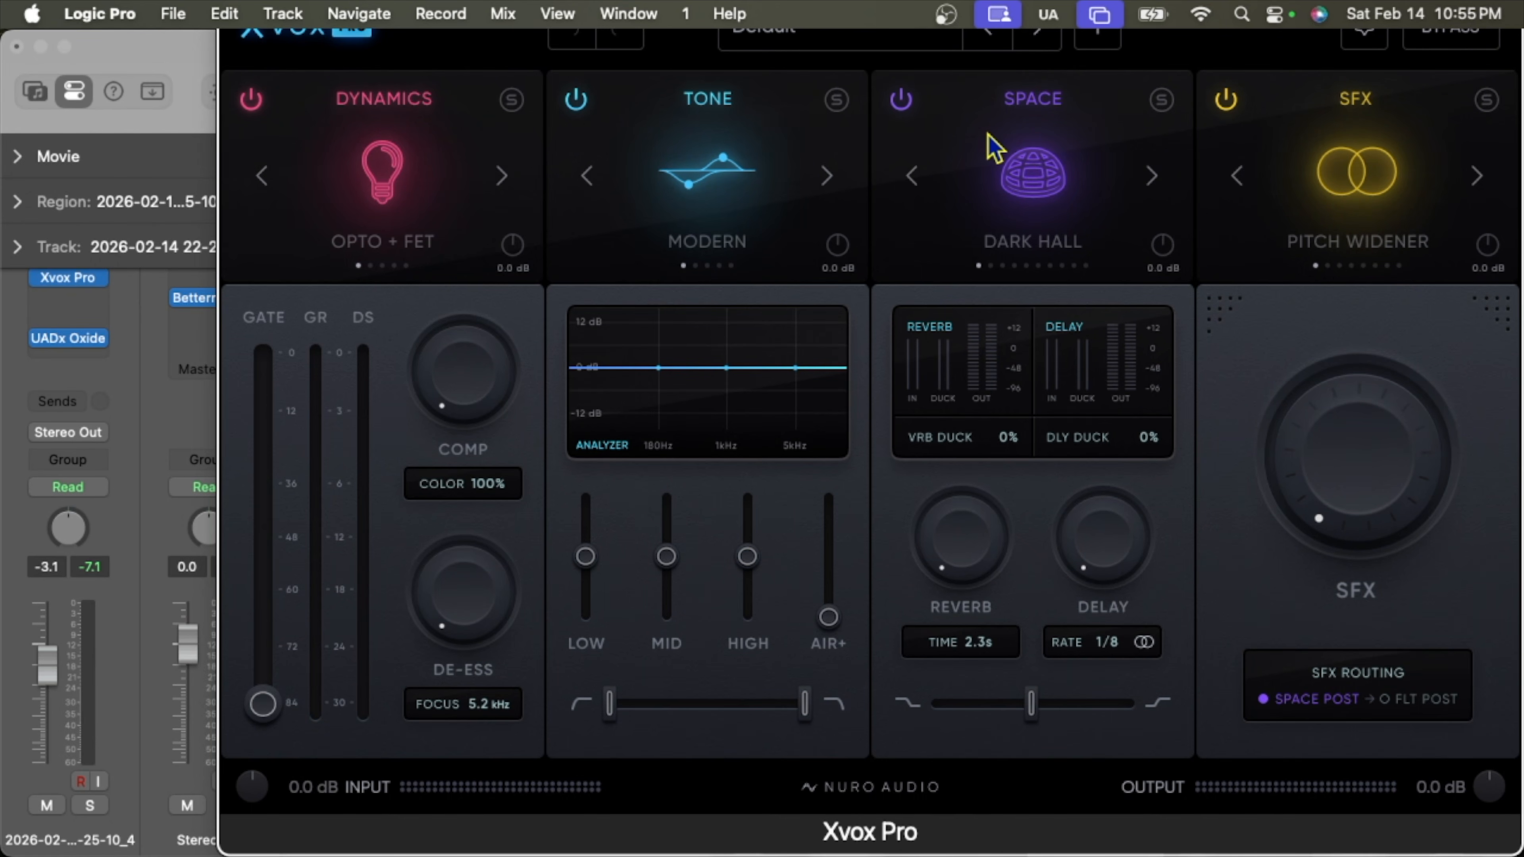
Switch off Xvox Pro's Space module and move the centred plug-in window down.
click(901, 99)
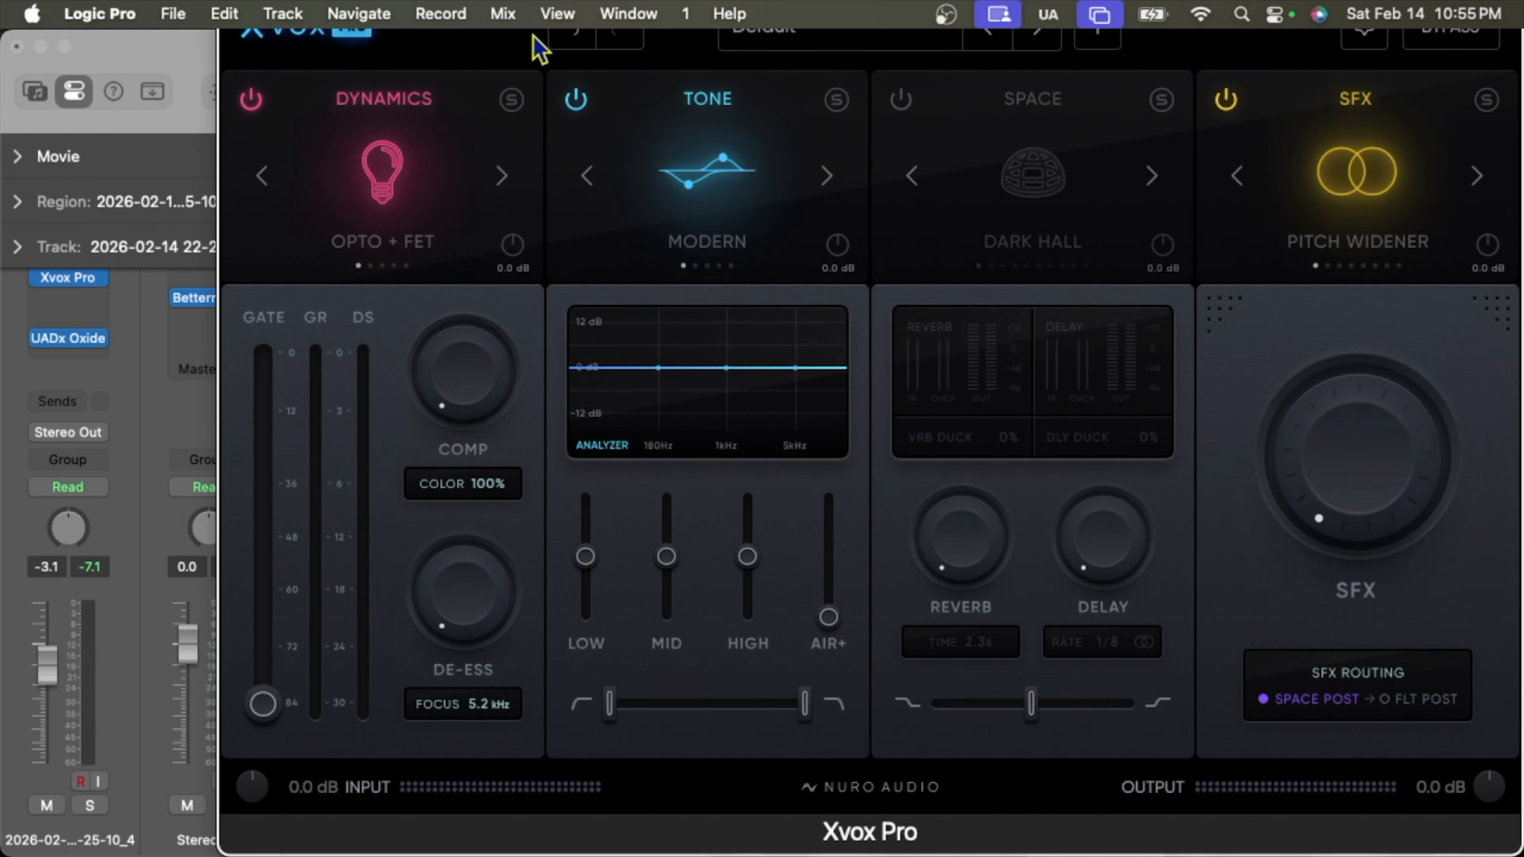
click(624, 14)
click(637, 127)
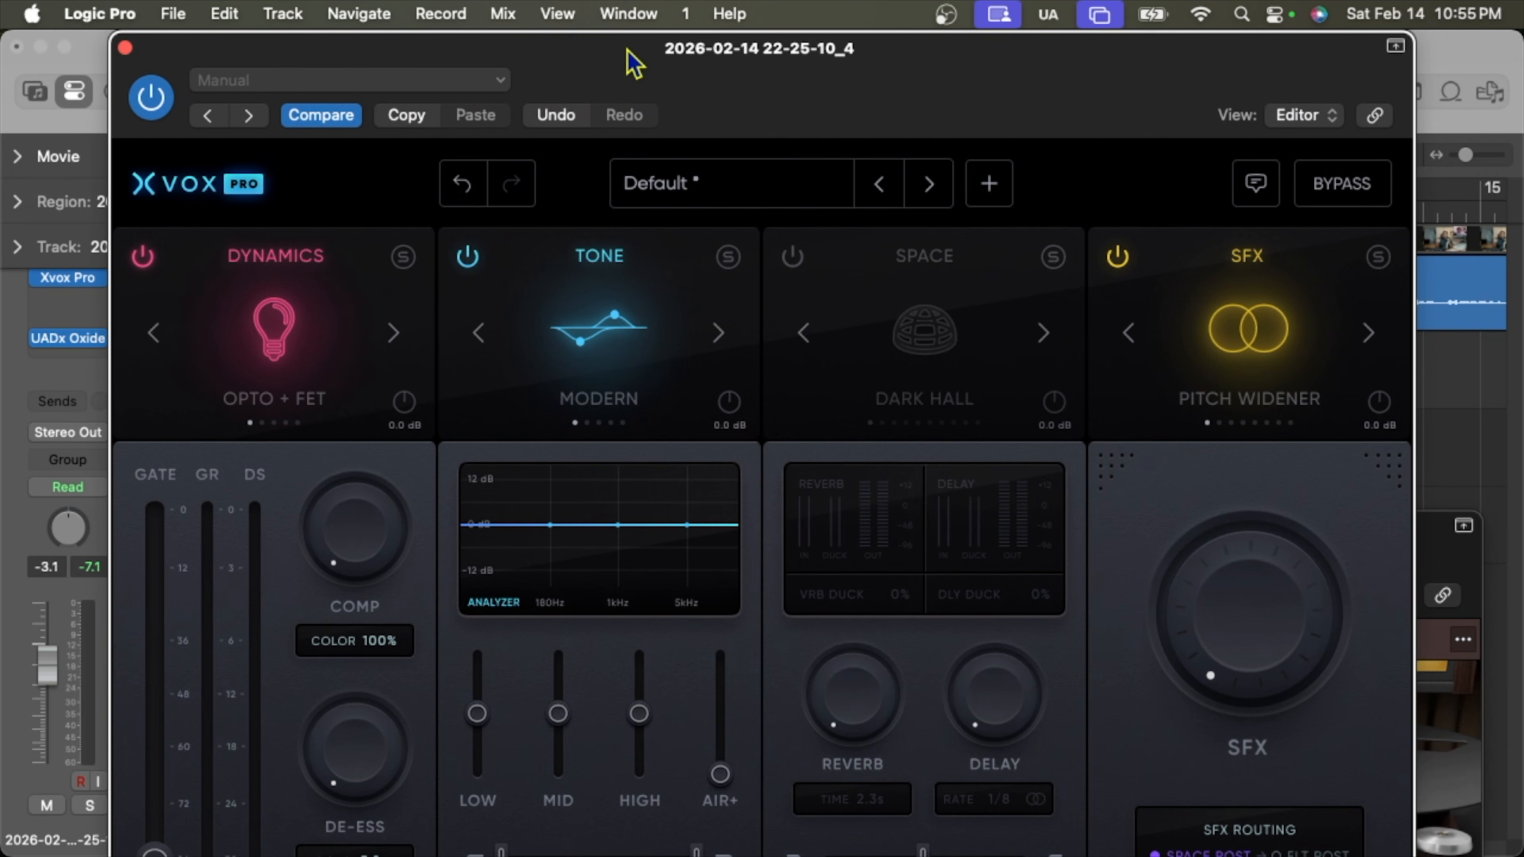
drag(628, 47, 705, 326)
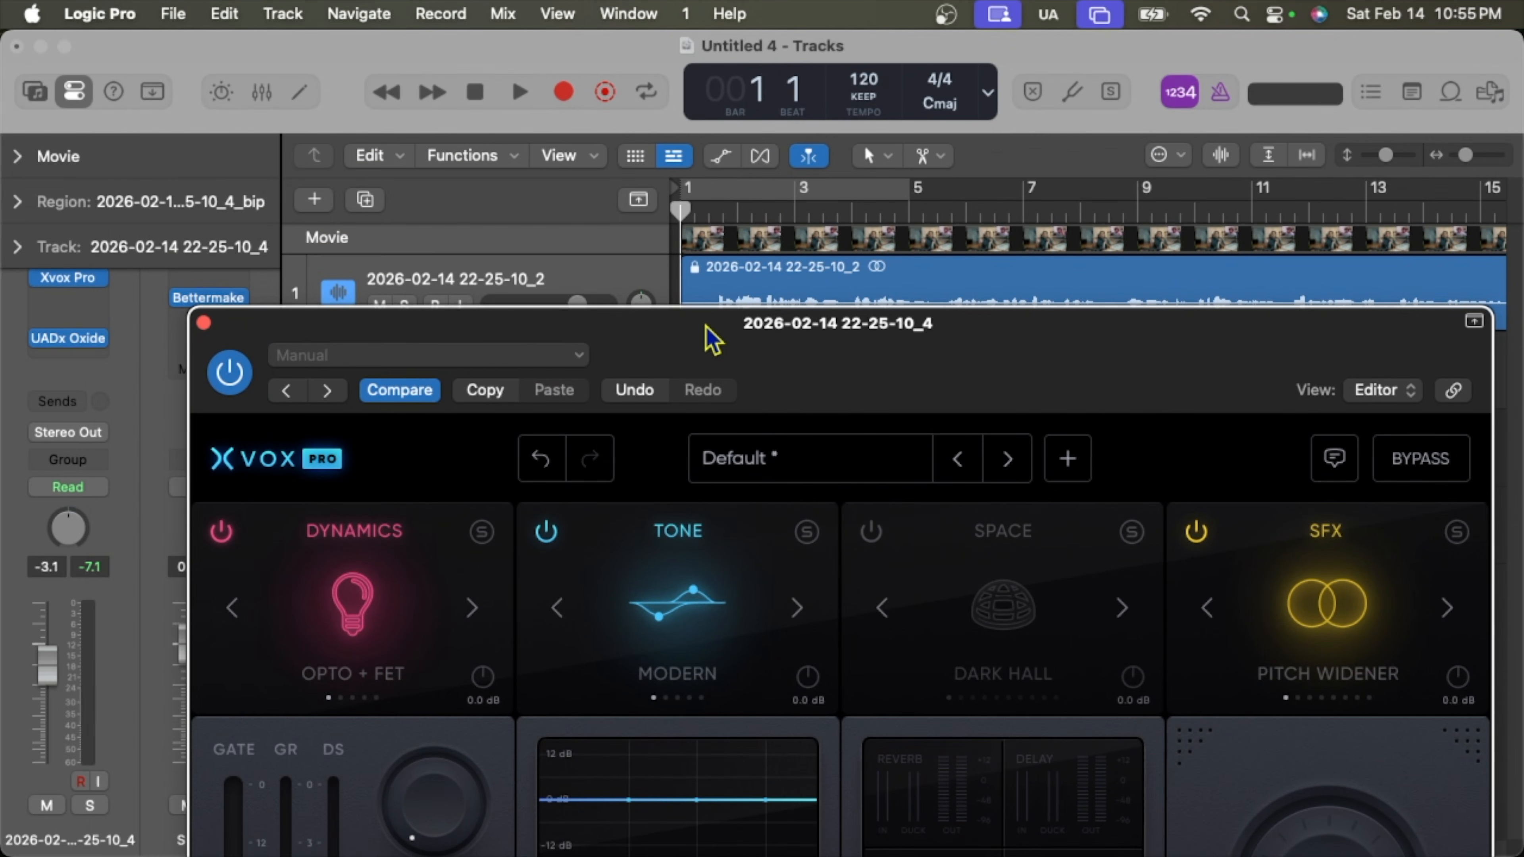
Start playback and jump the playhead ahead to around bar 18.
click(520, 94)
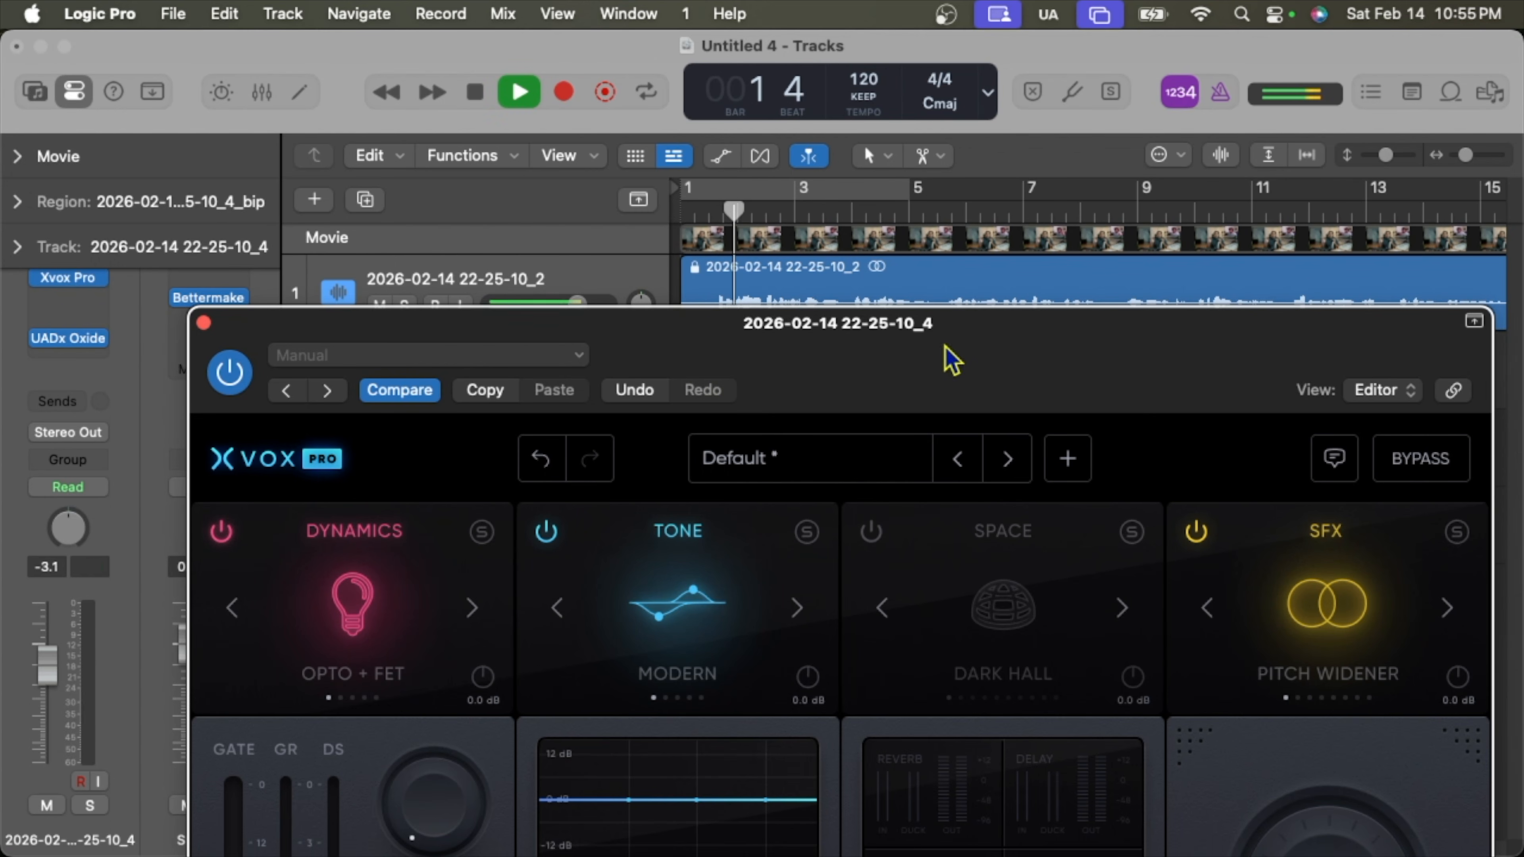
drag(954, 357, 846, 558)
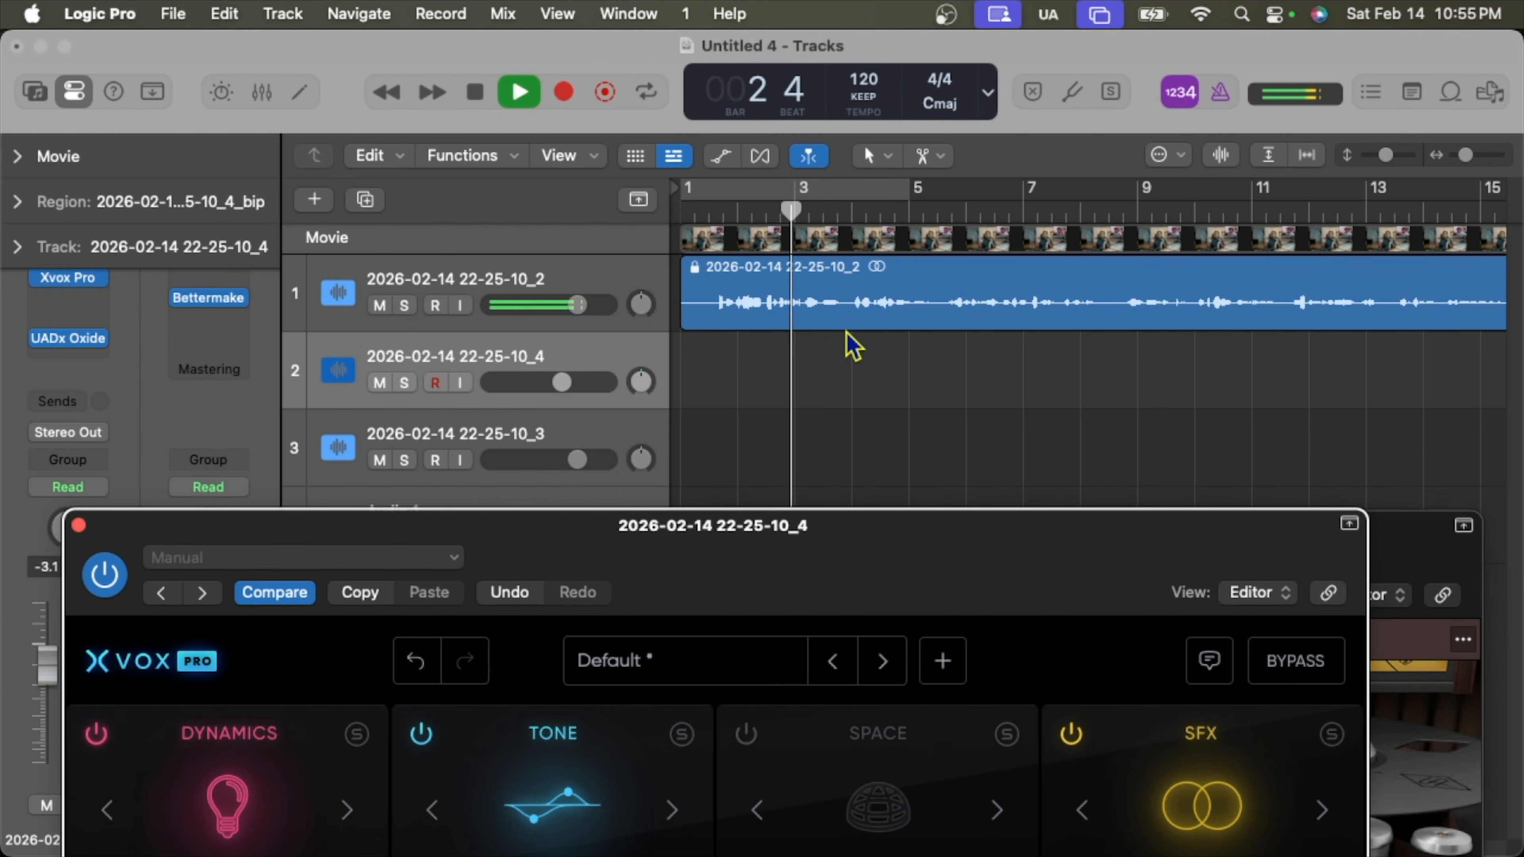
drag(829, 207, 1144, 275)
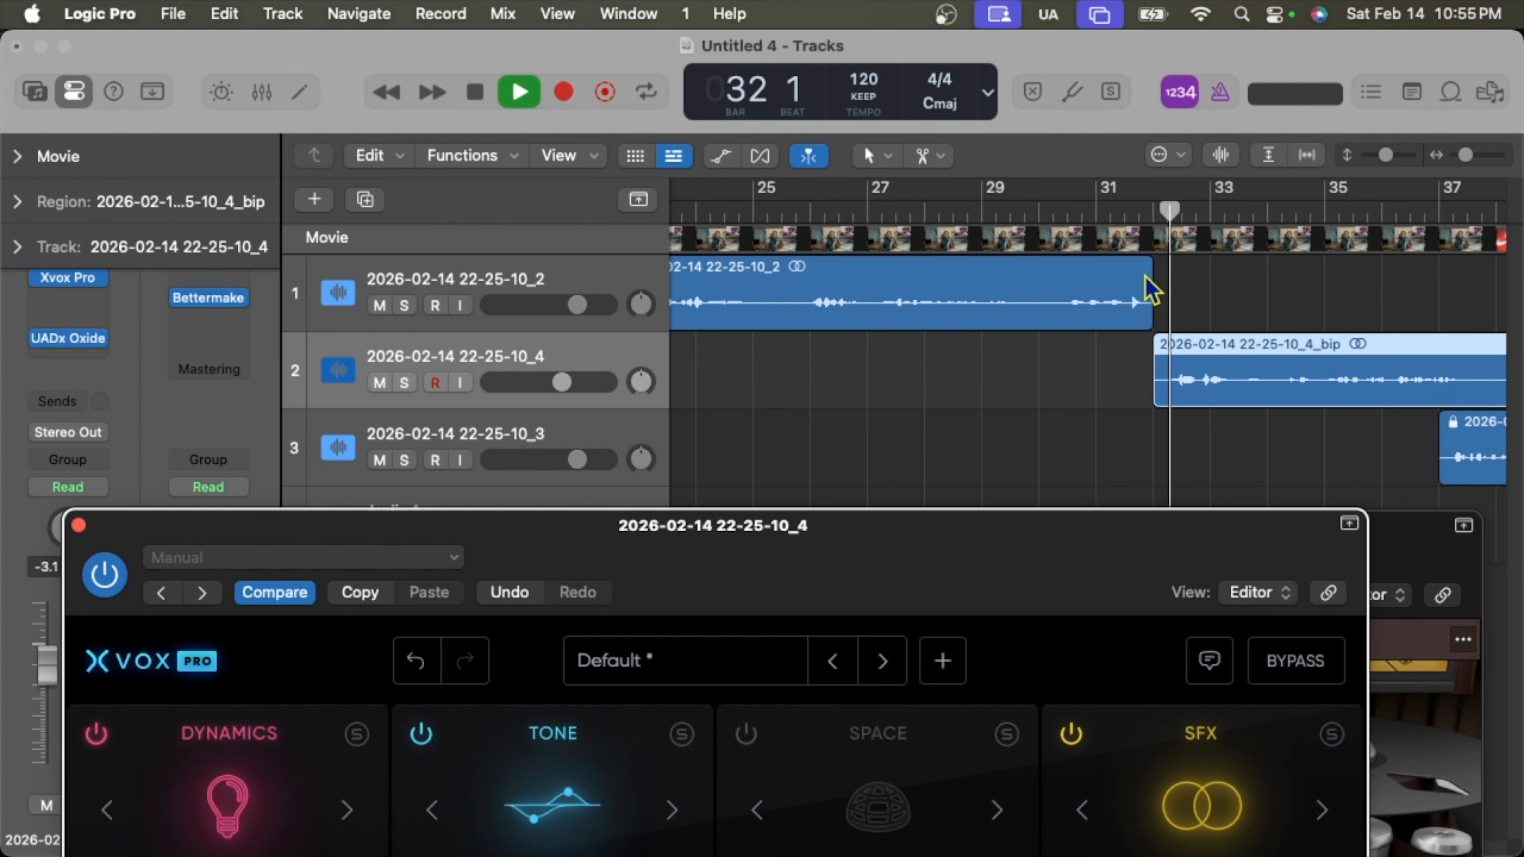
drag(918, 545, 949, 170)
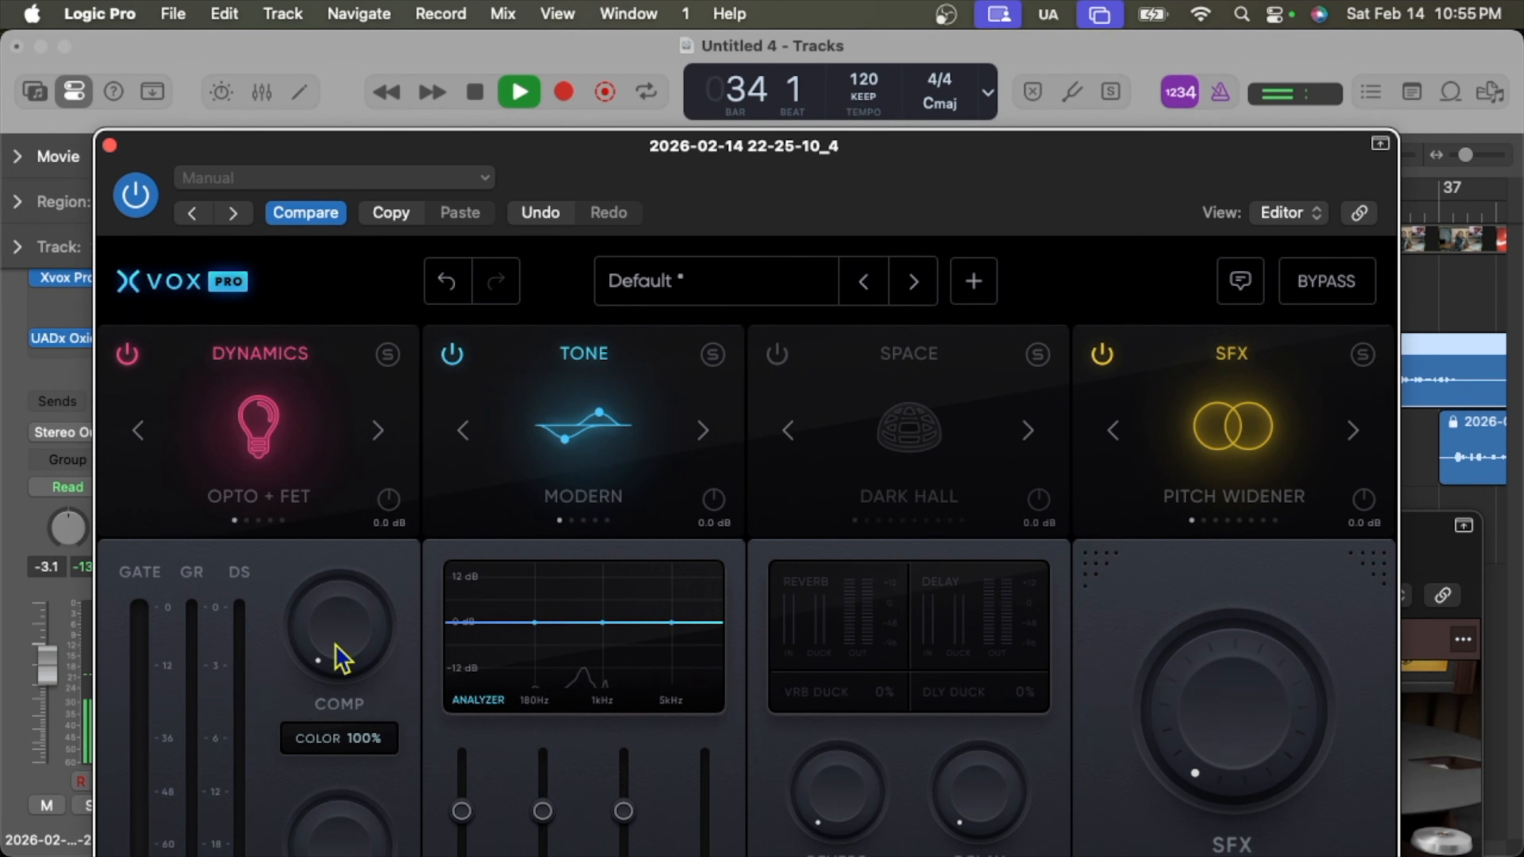
Raise Xvox Pro's COMP to 17% and step the Tone character from Modern through Clear to Vintage.
drag(334, 657, 332, 472)
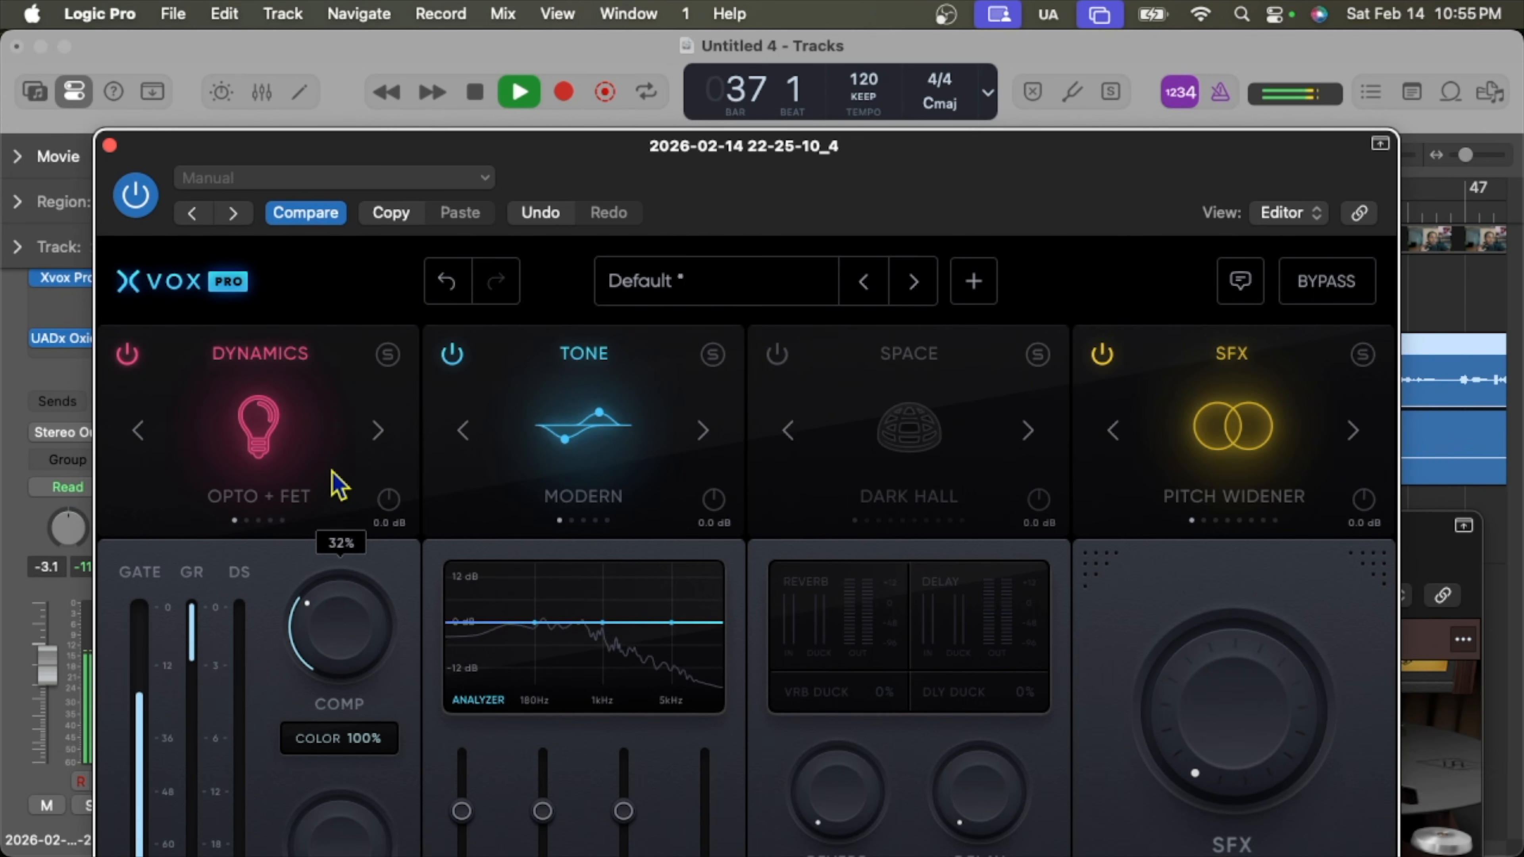
click(703, 431)
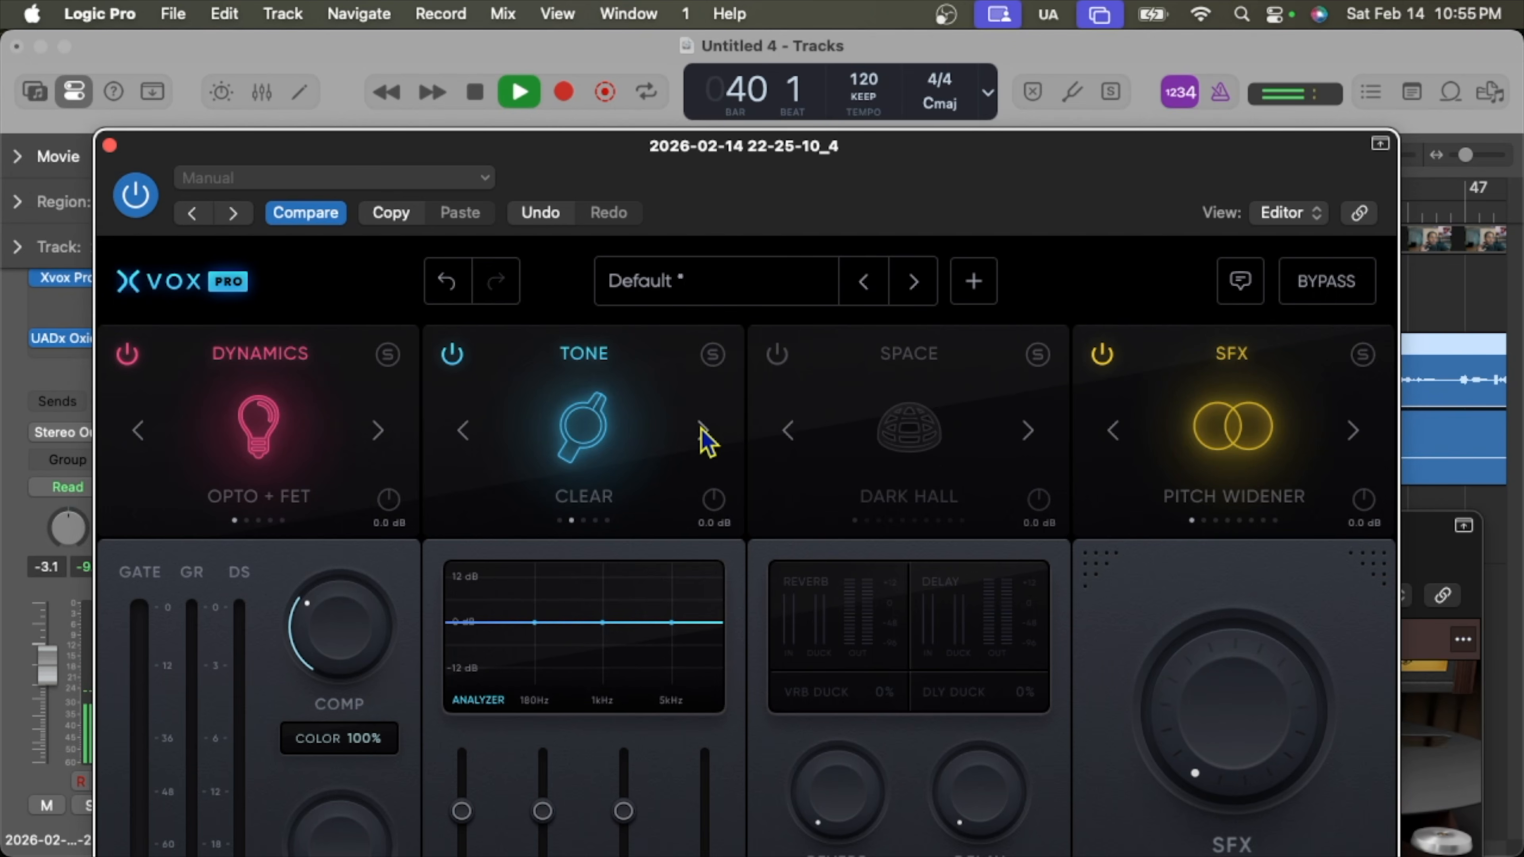
click(703, 430)
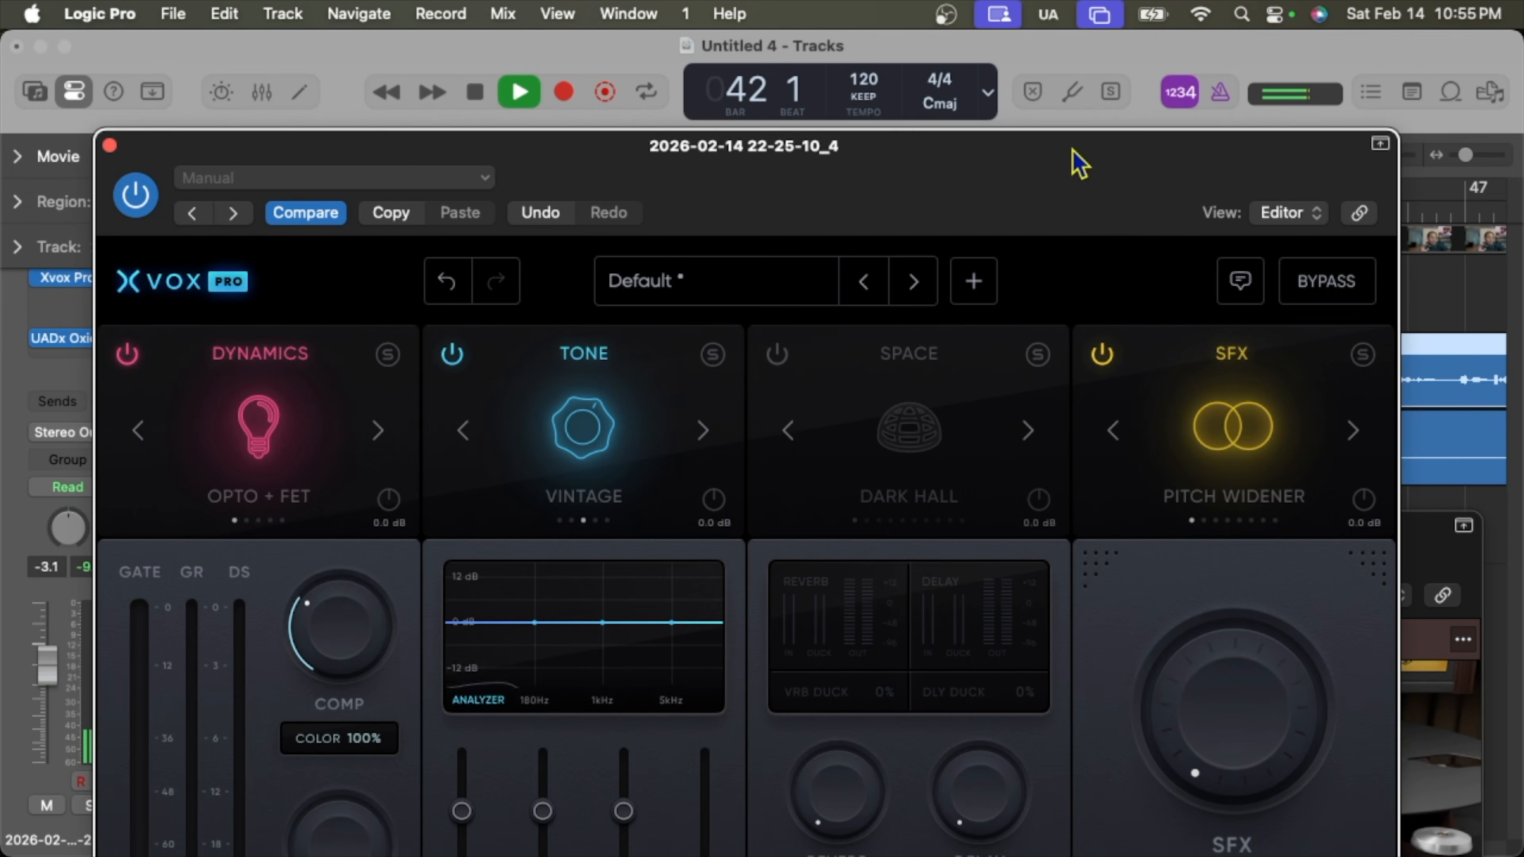
drag(1075, 160, 1014, 149)
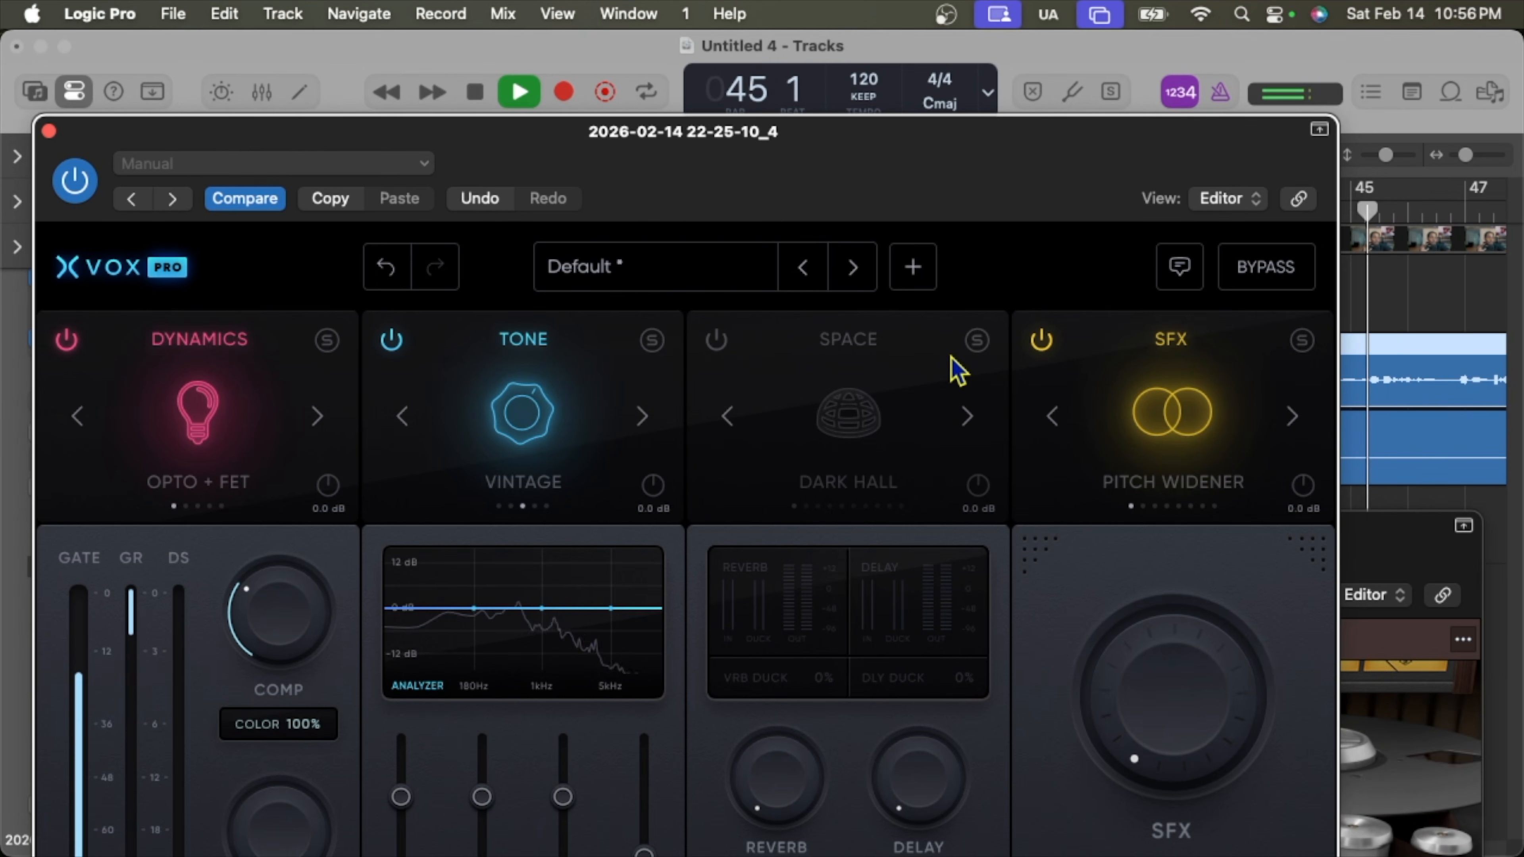
Stop playback, switch the Dark Hall space module back on, and restart playback.
click(476, 91)
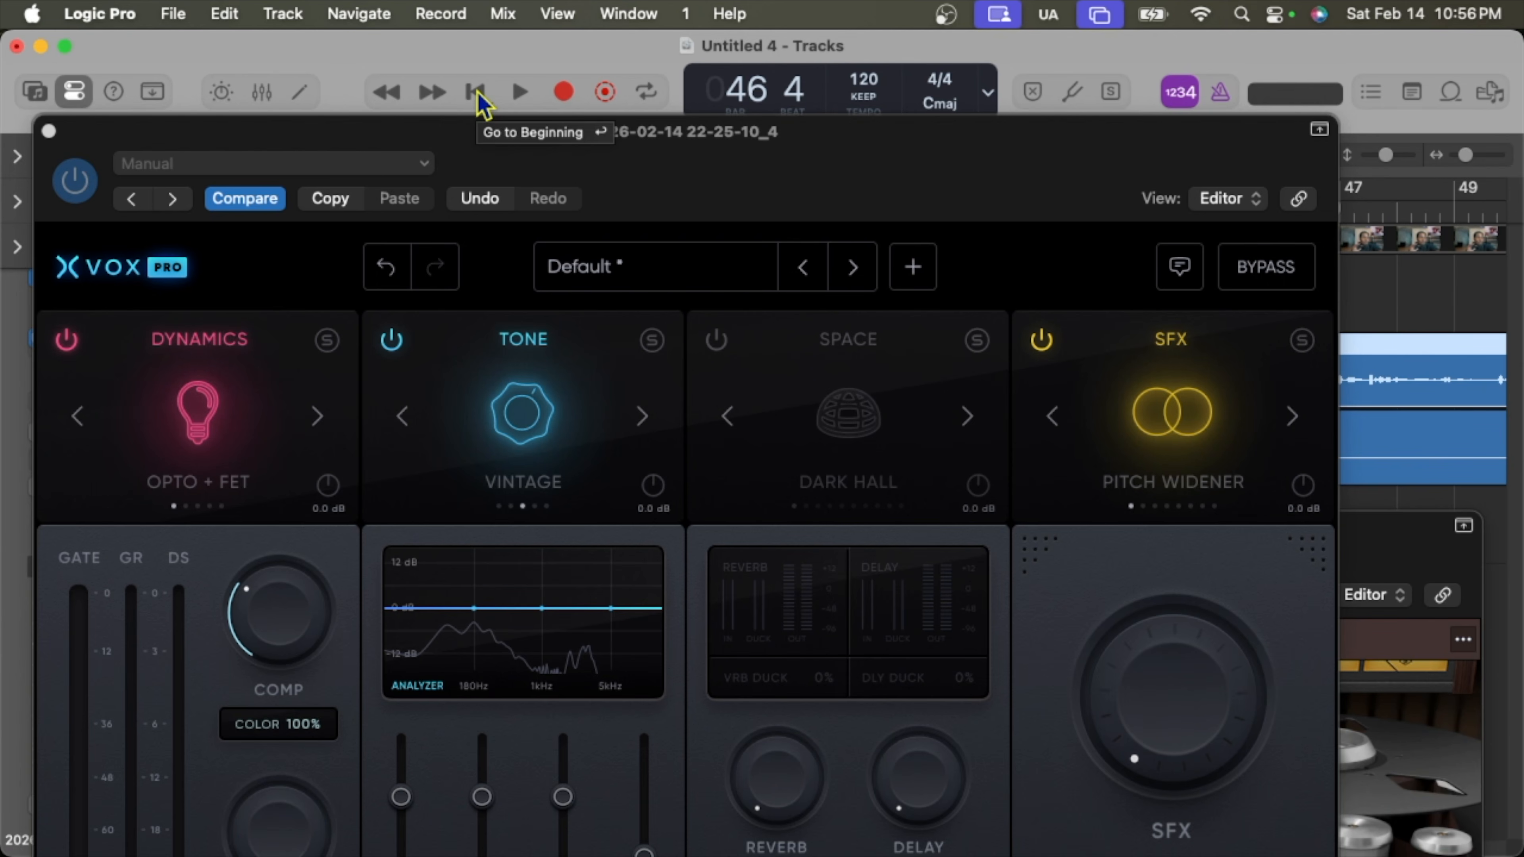
click(710, 351)
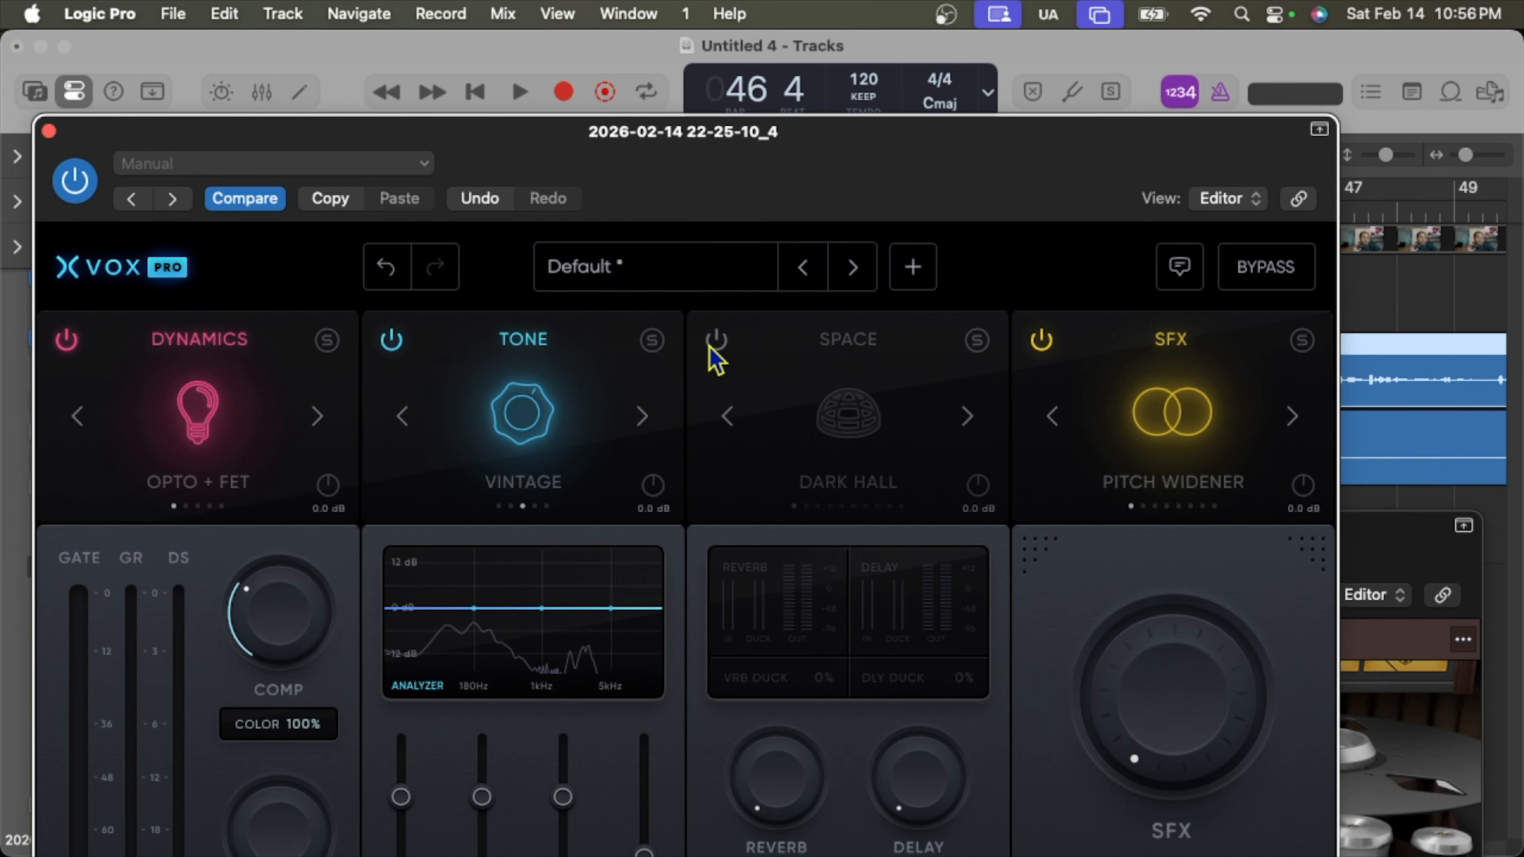
click(714, 343)
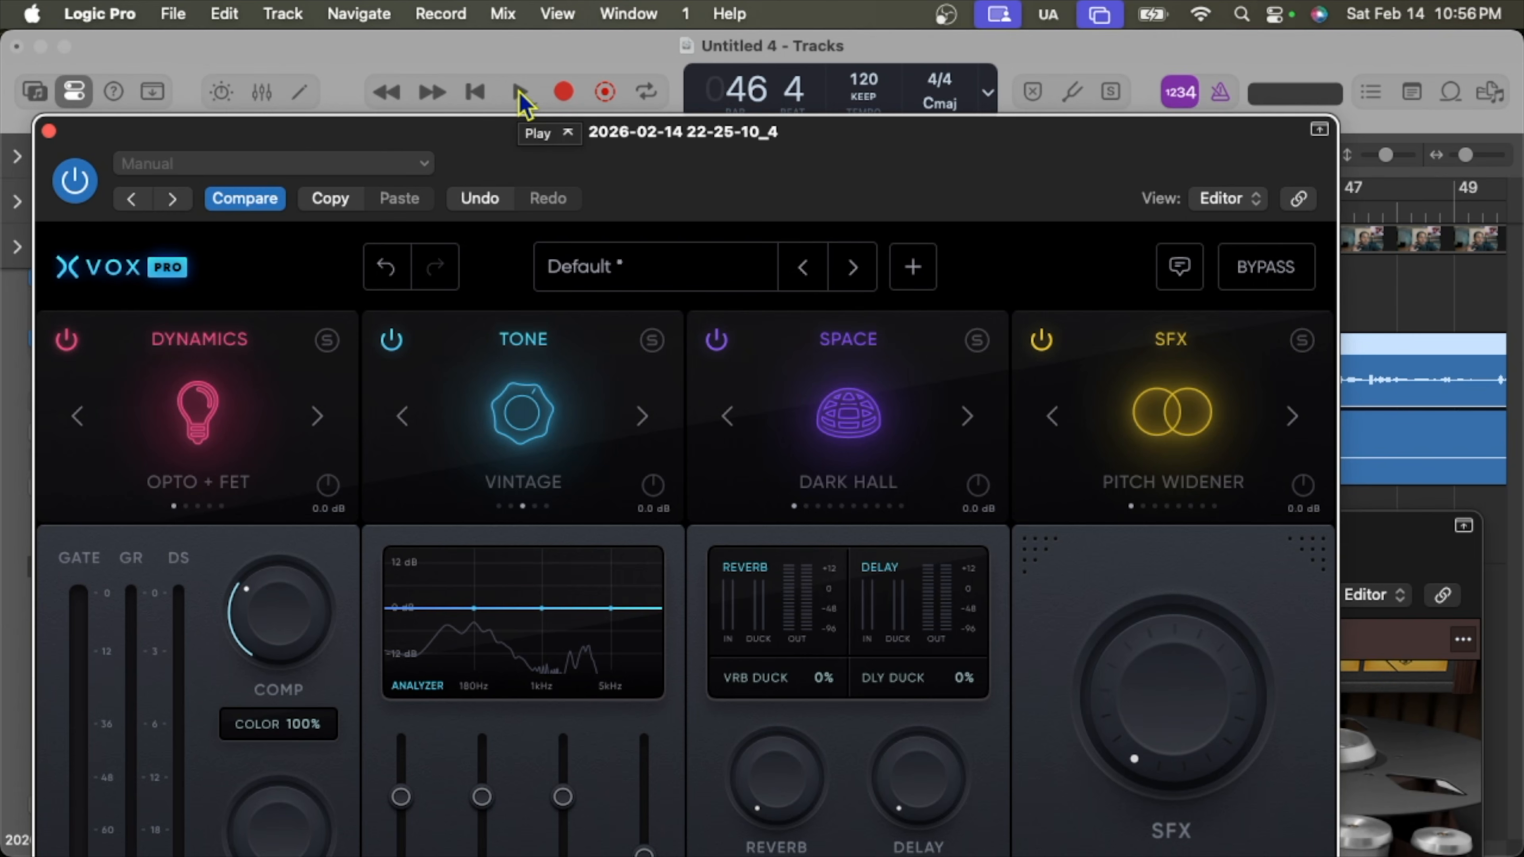
click(520, 93)
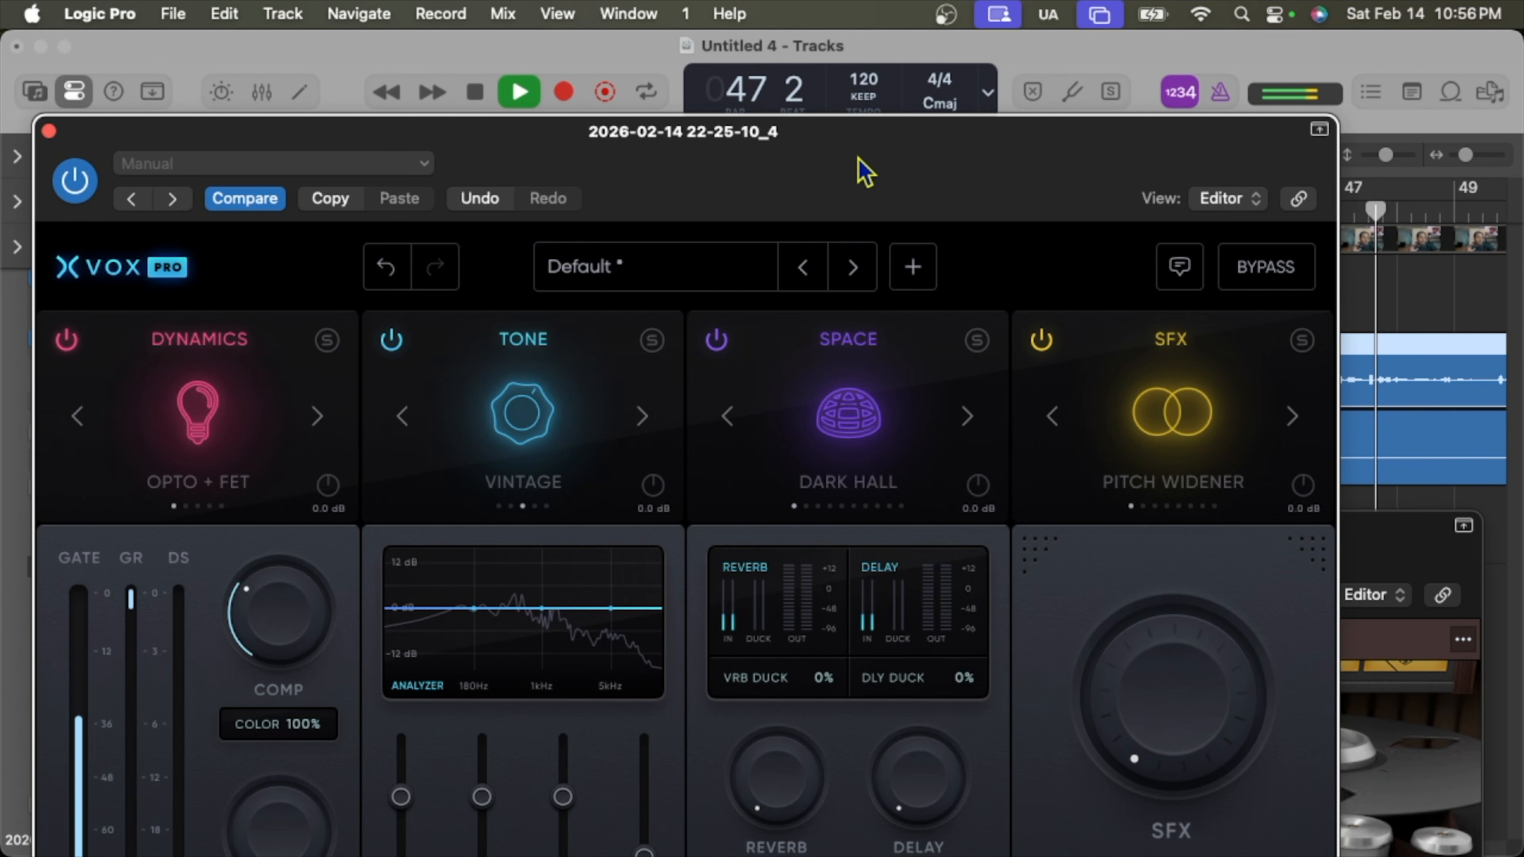
Set Xvox Pro's reverb ducking to 30% and de-essing to 35%.
drag(858, 158, 886, 144)
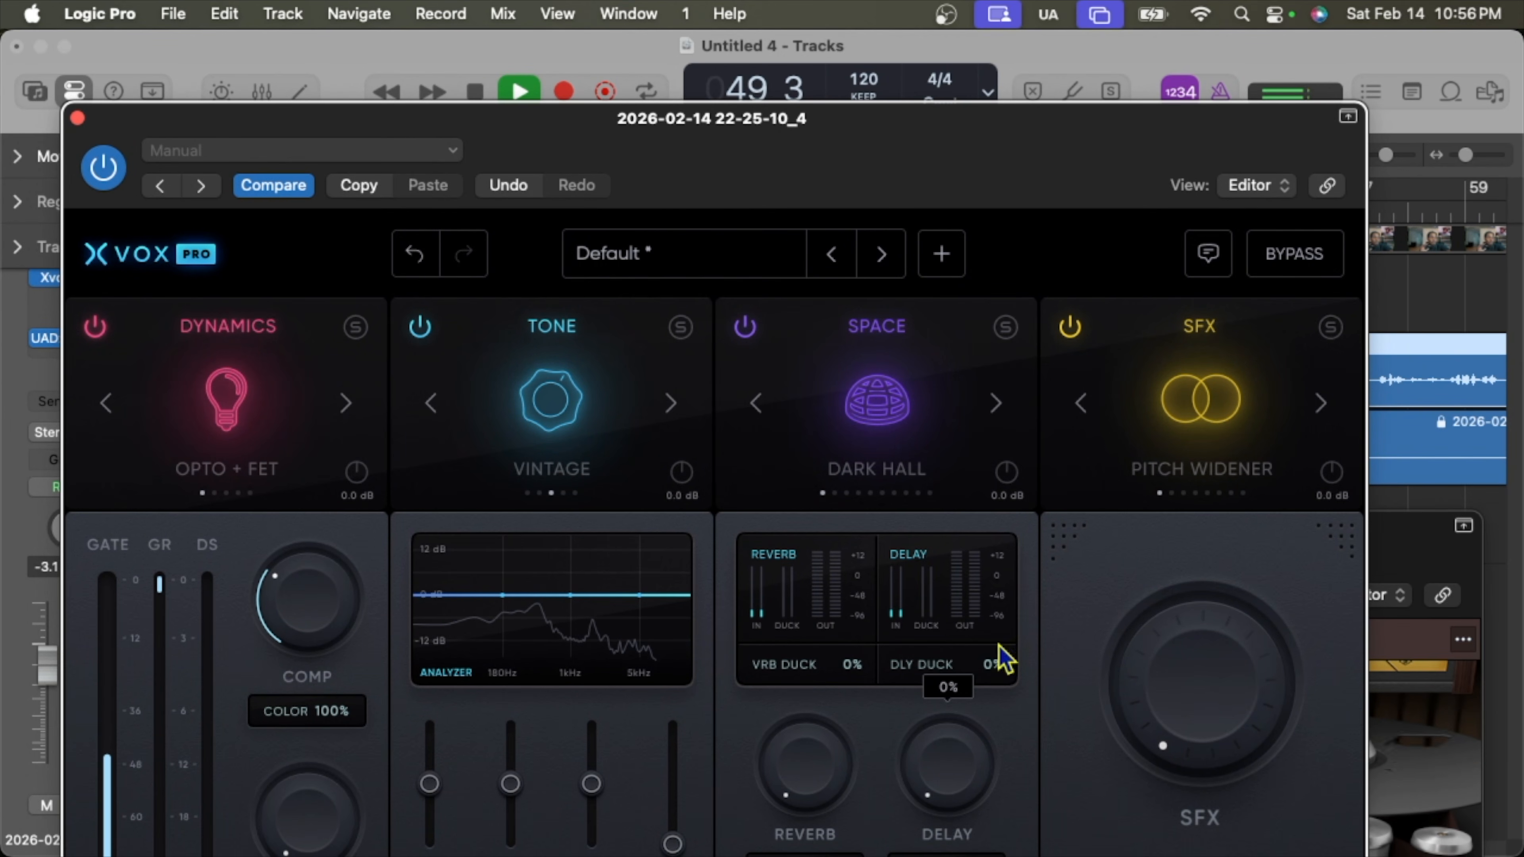
drag(1001, 166, 1030, 96)
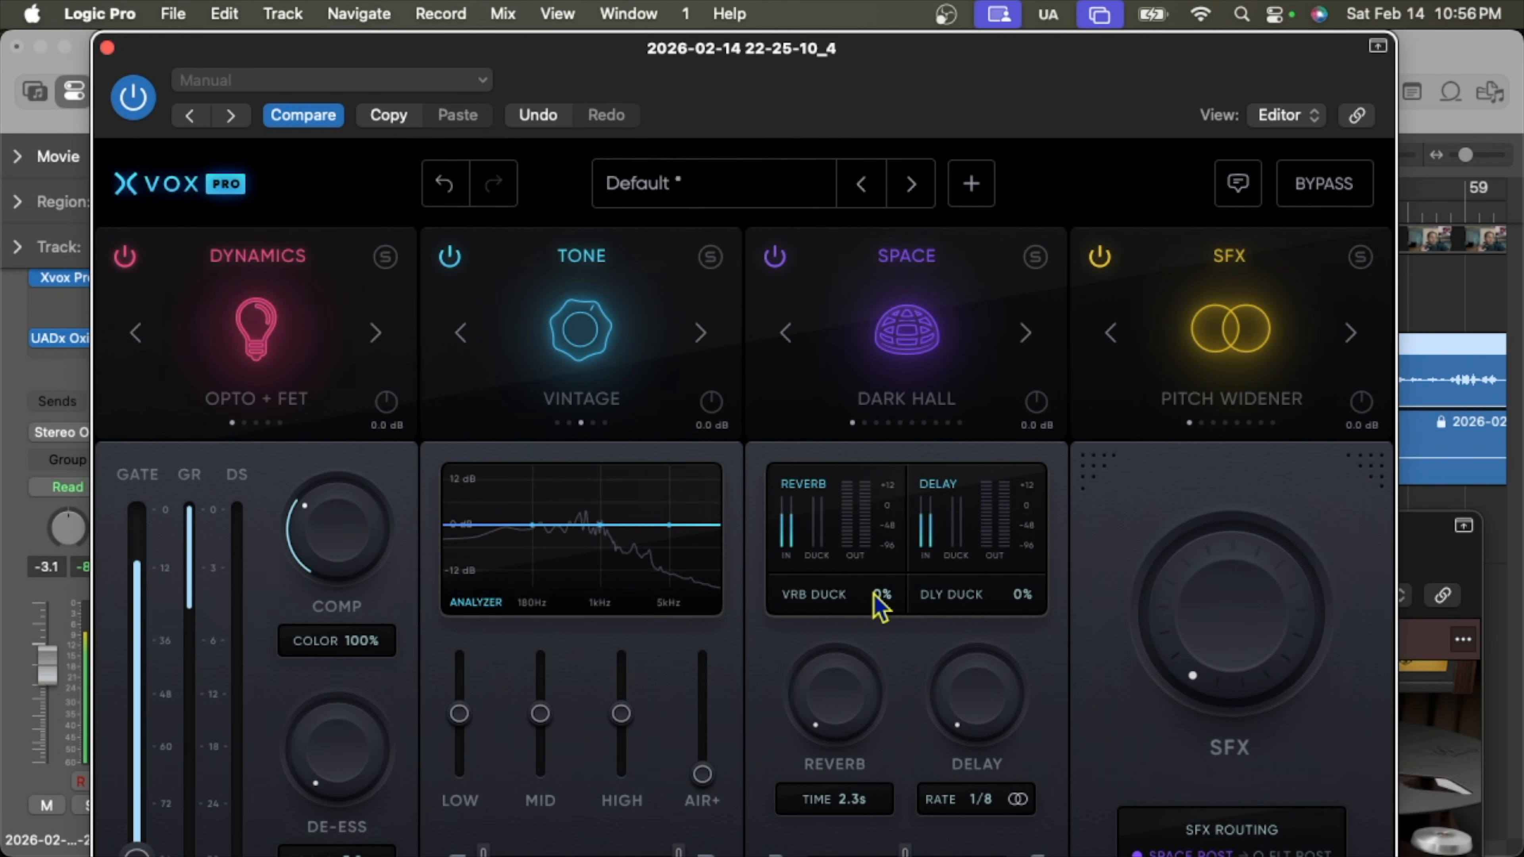
drag(879, 606, 877, 436)
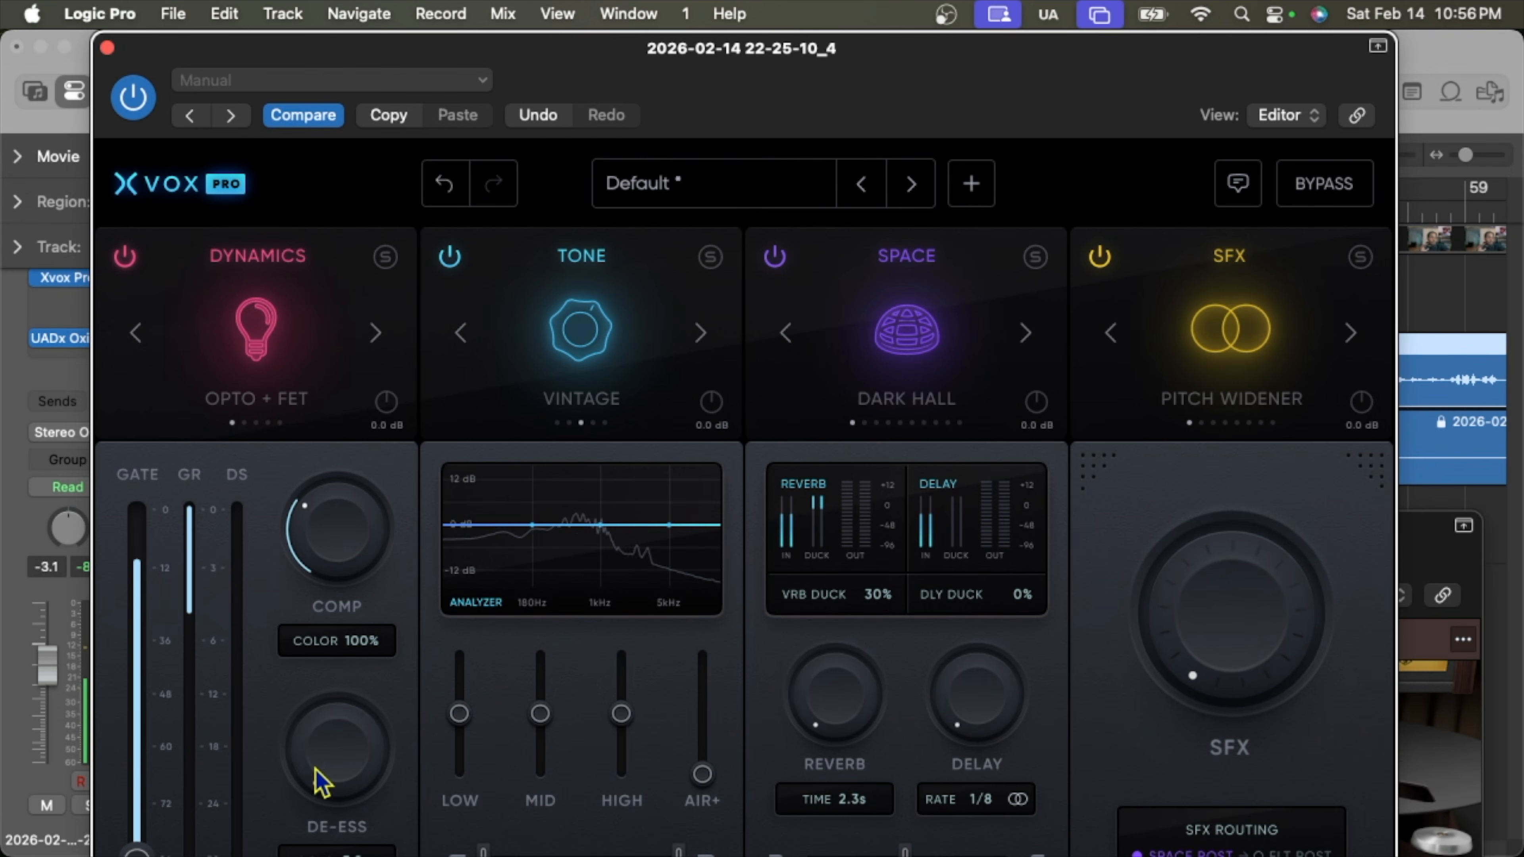
drag(321, 780, 287, 557)
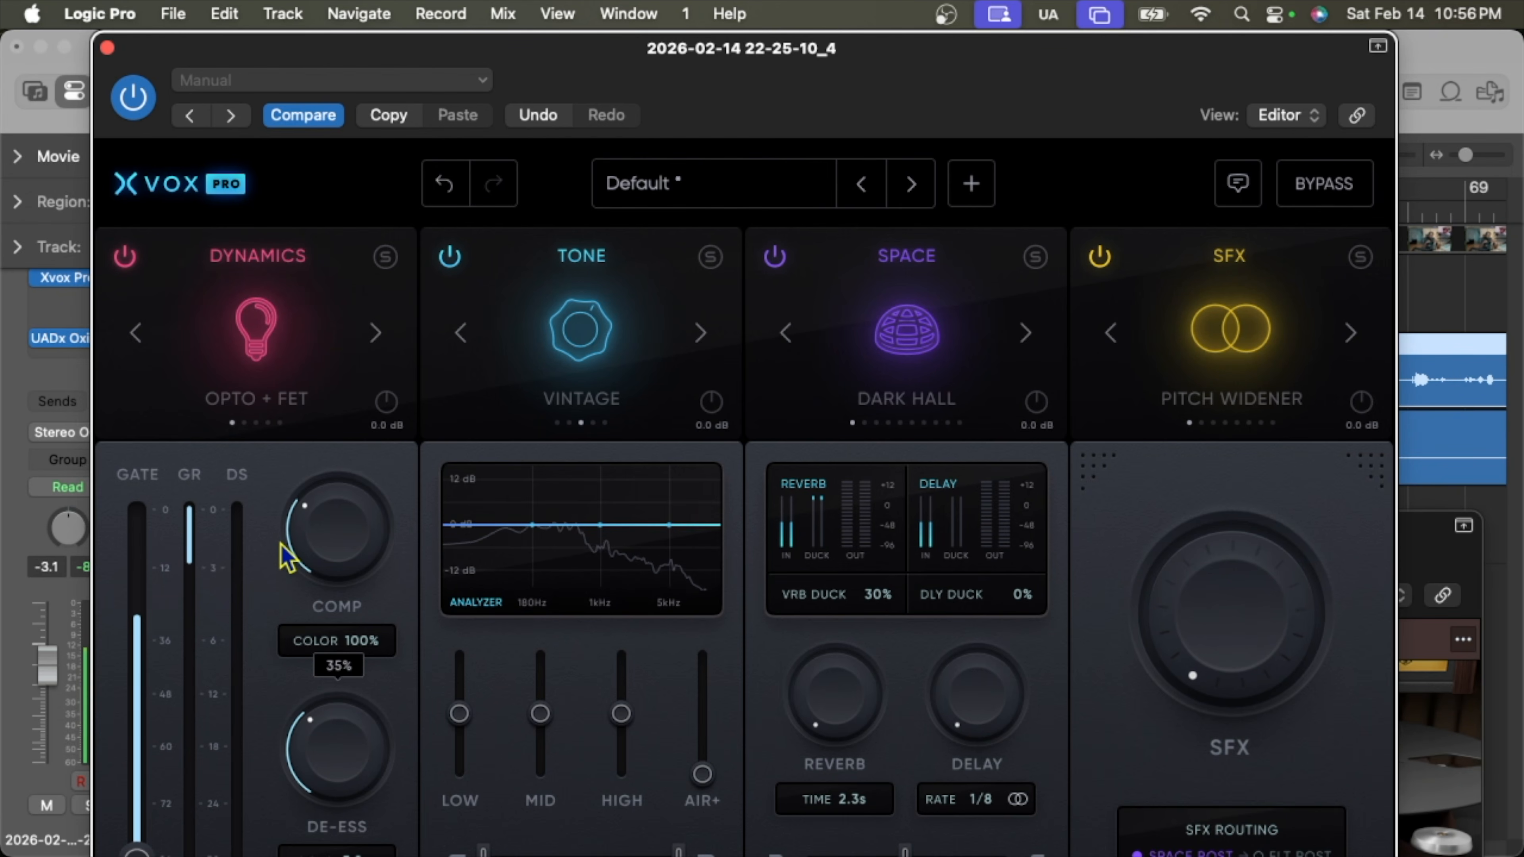
Close the Xvox Pro editor and stop playback at bar 61.
click(107, 46)
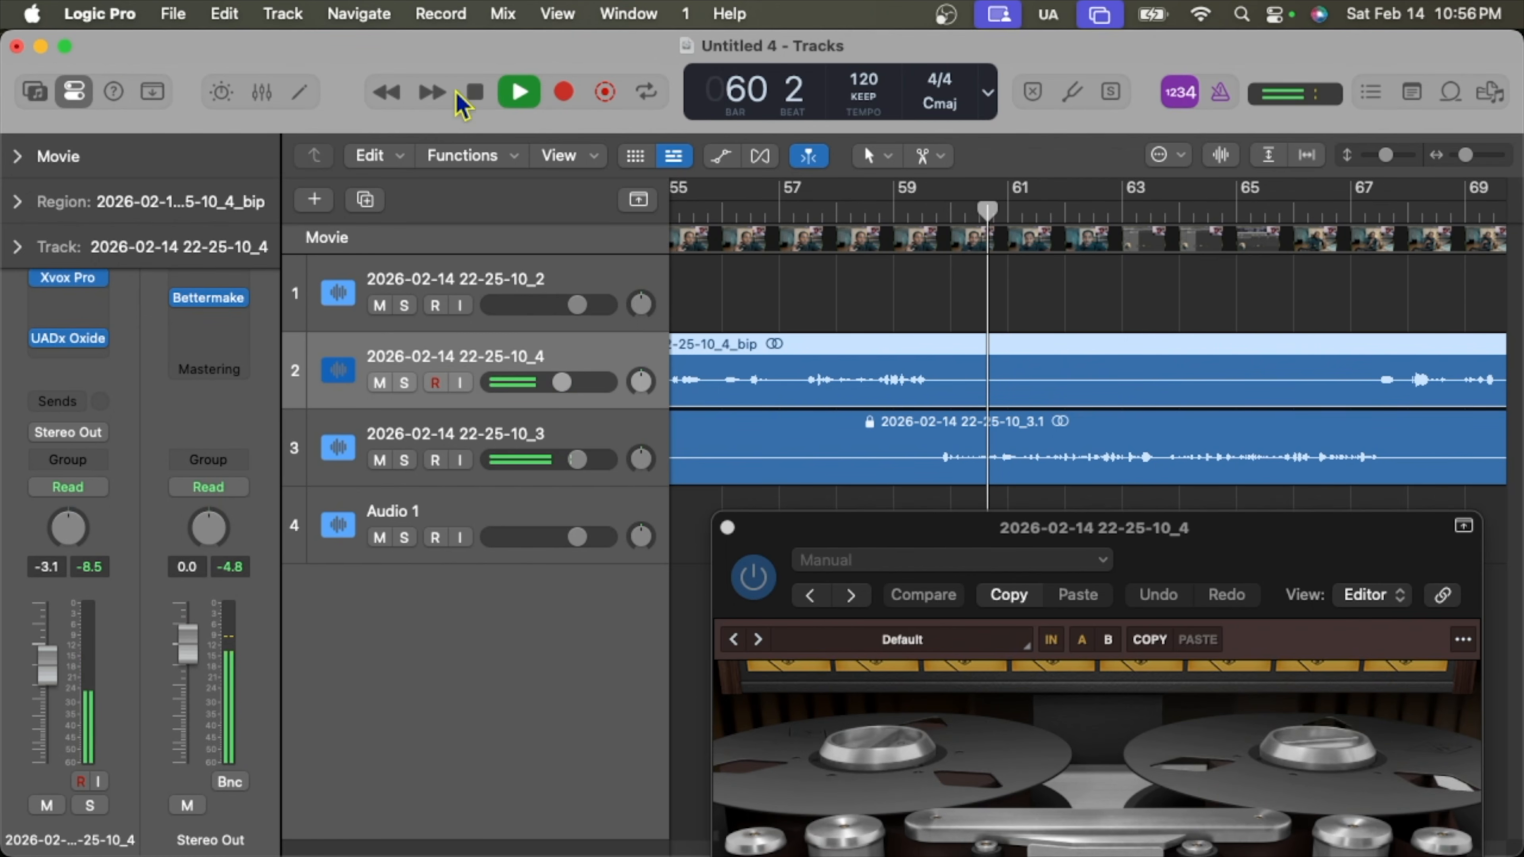
click(474, 91)
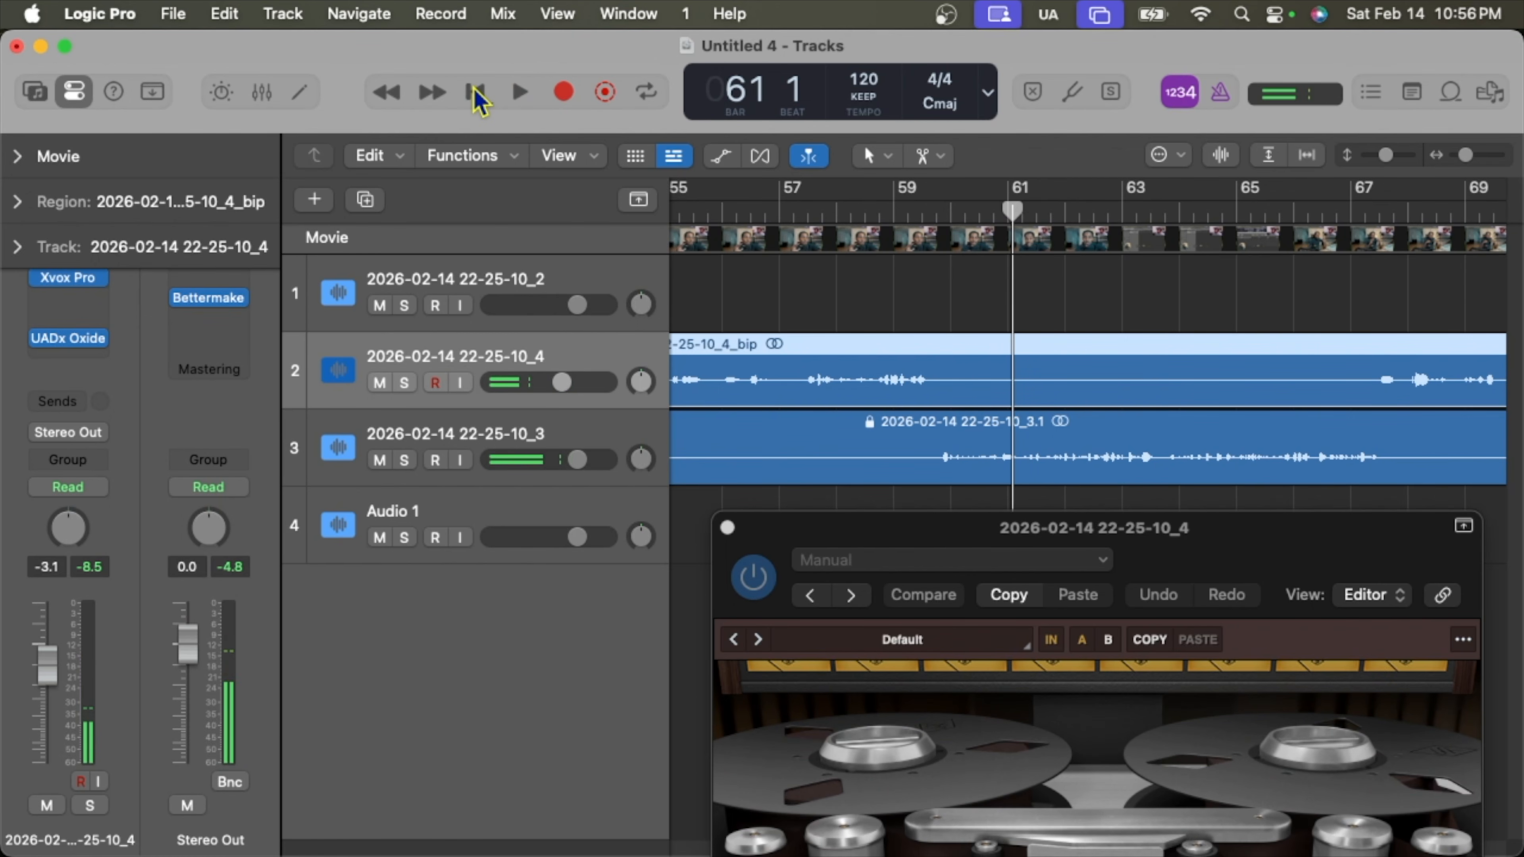